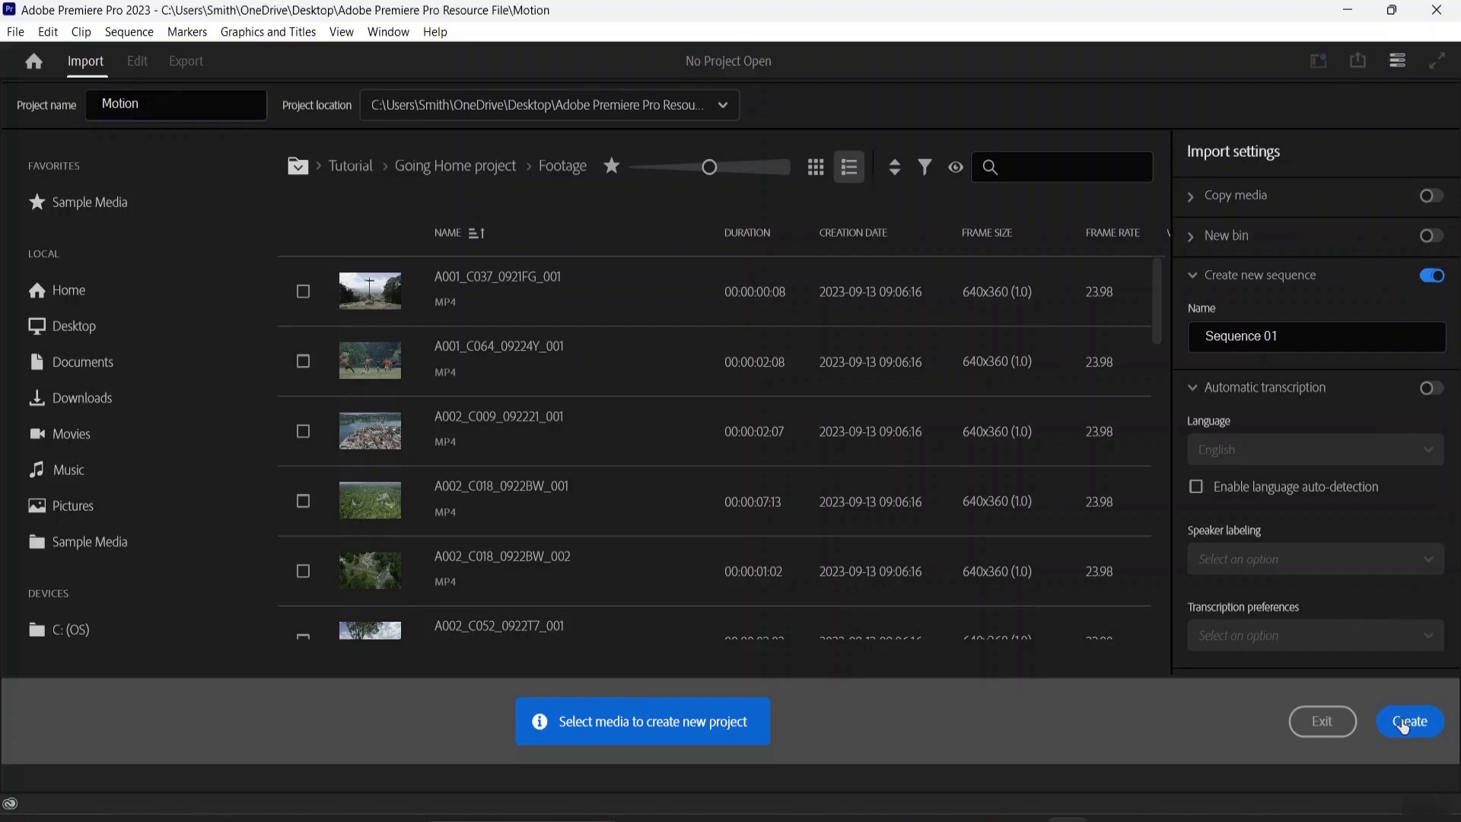
Create the Motion project and import all eight videos from the Videos folder
{"action": "left_click", "coordinate": [1404, 726]}
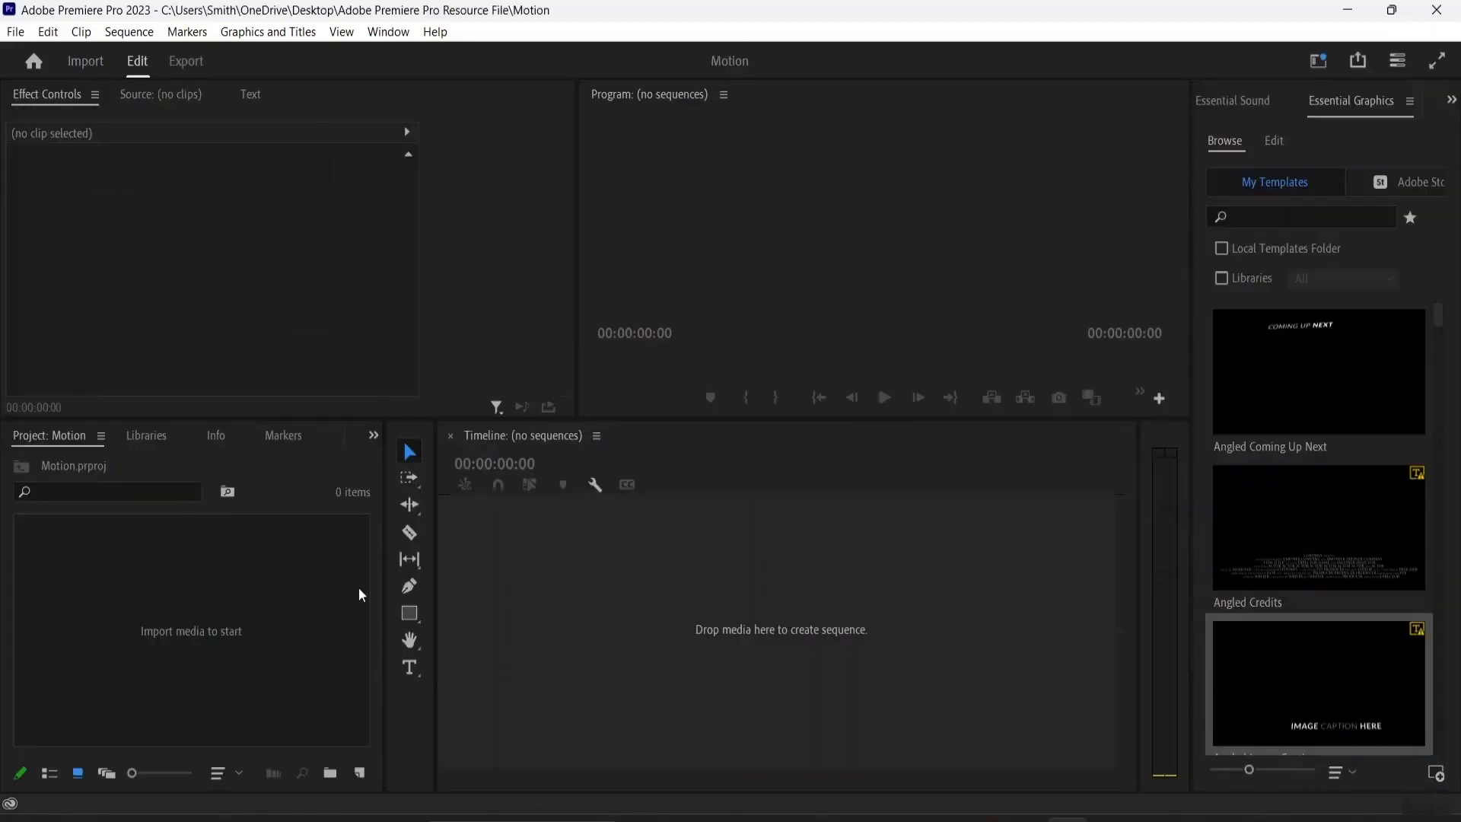
{"action": "double_click", "coordinate": [203, 610]}
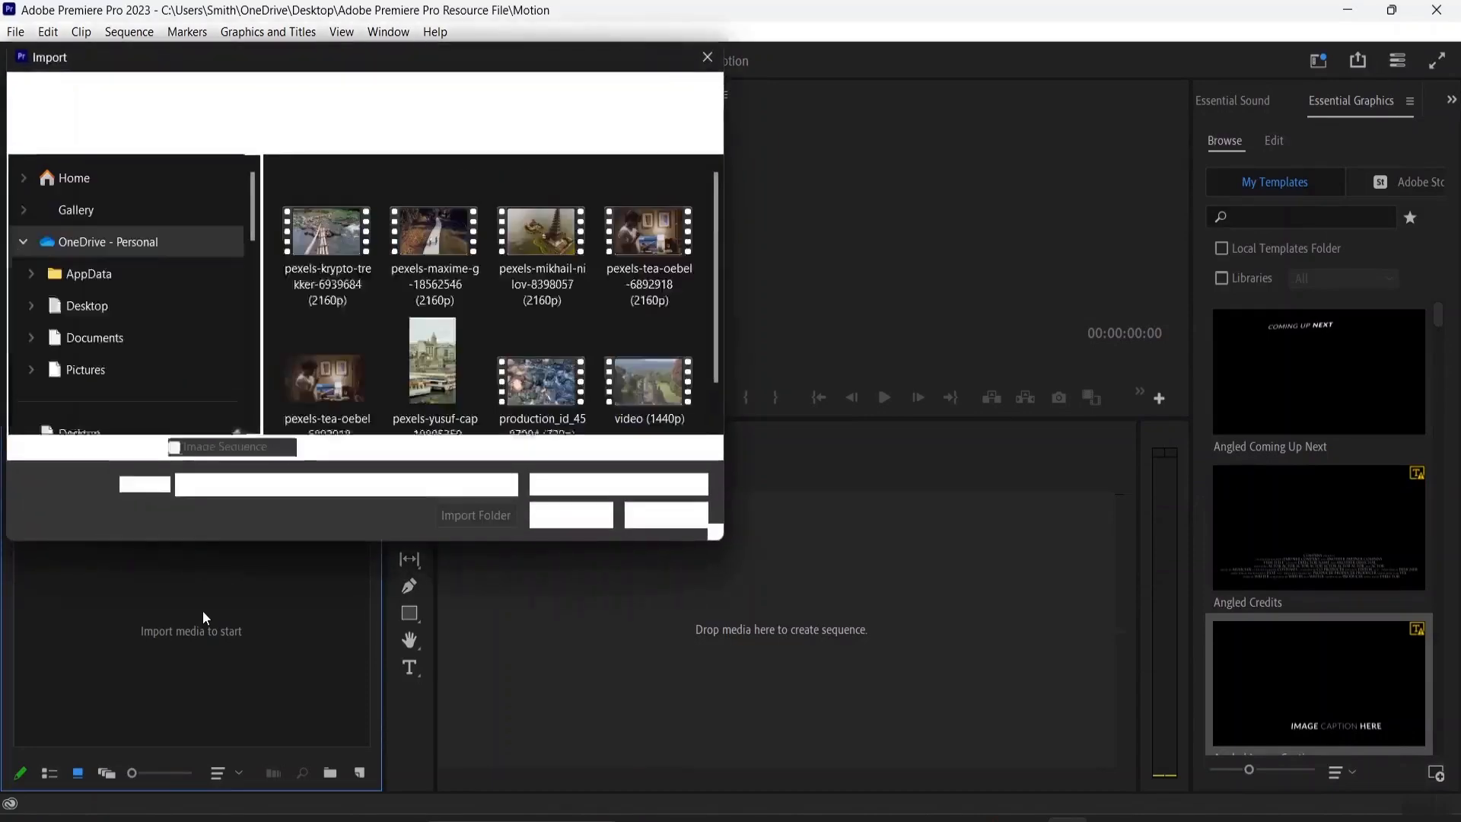
{"action": "left_click_drag", "start_coordinate": [277, 180], "coordinate": [677, 428]}
{"action": "left_click", "coordinate": [675, 421]}
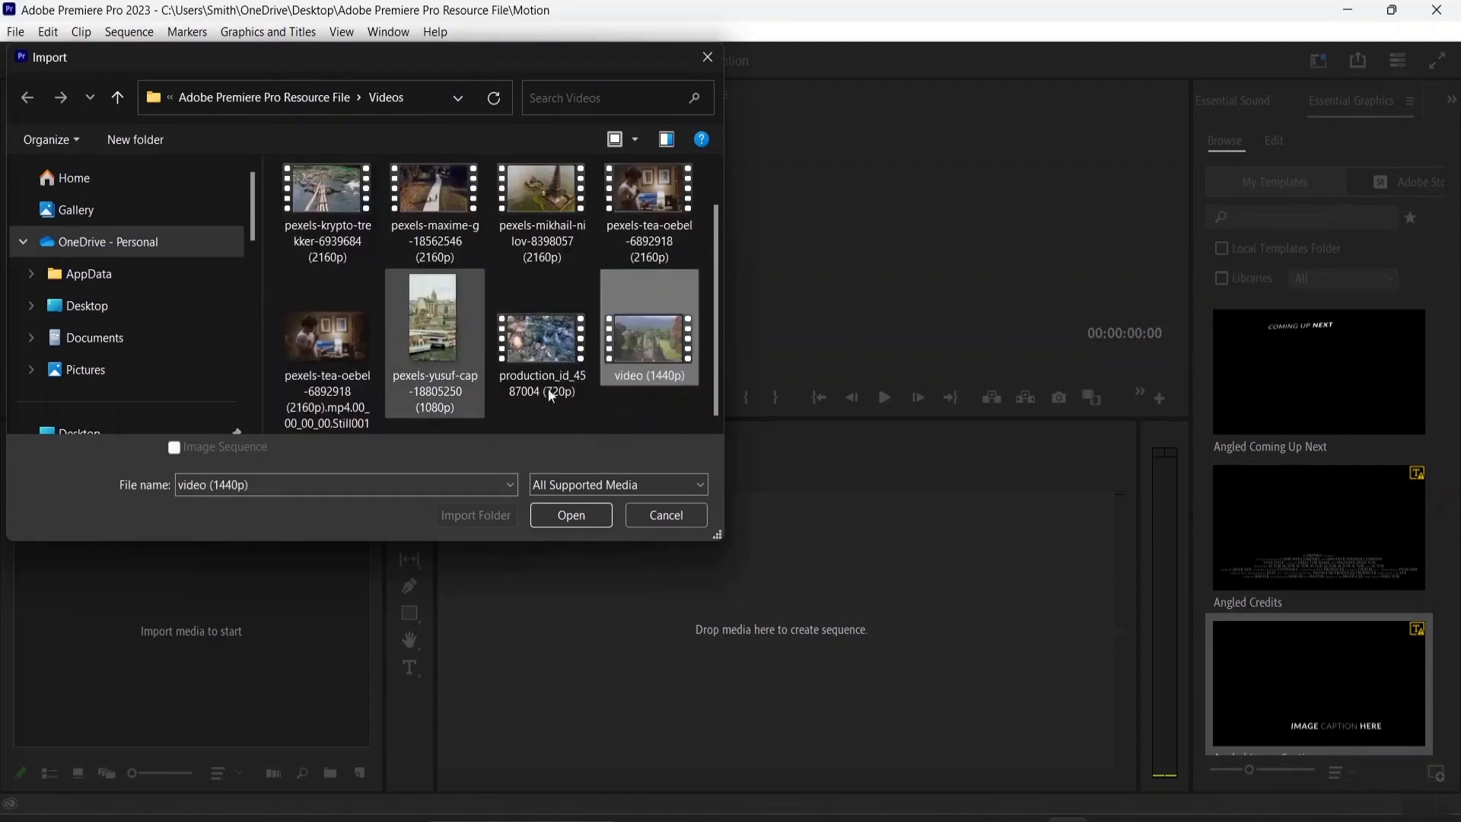
{"action": "scroll", "coordinate": [293, 220], "scroll_direction": "up", "scroll_amount": 1}
{"action": "left_click_drag", "start_coordinate": [276, 171], "coordinate": [591, 475]}
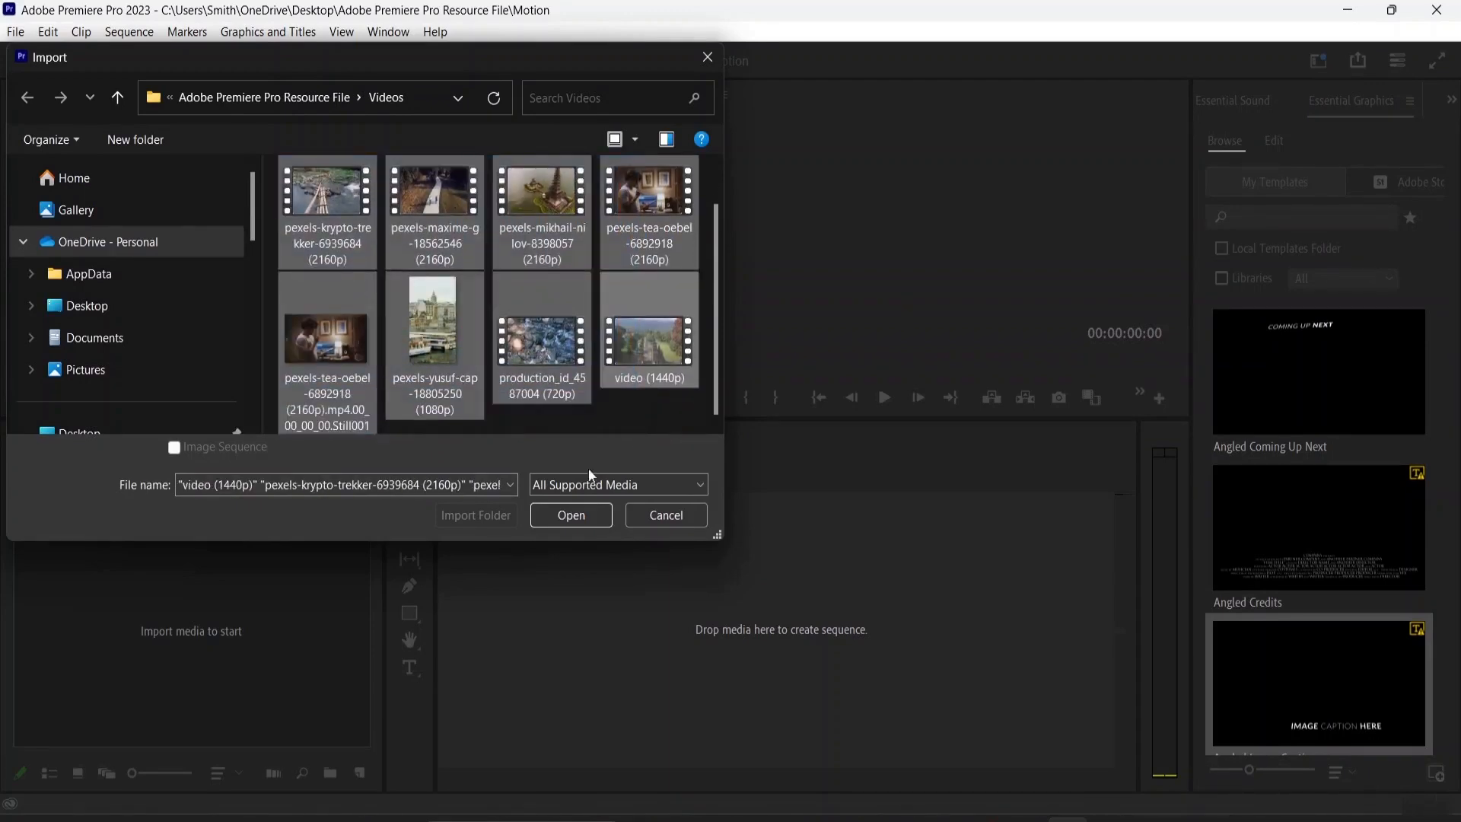
{"action": "left_click", "coordinate": [581, 515]}
{"action": "scroll", "coordinate": [235, 630], "scroll_direction": "up", "scroll_amount": 2}
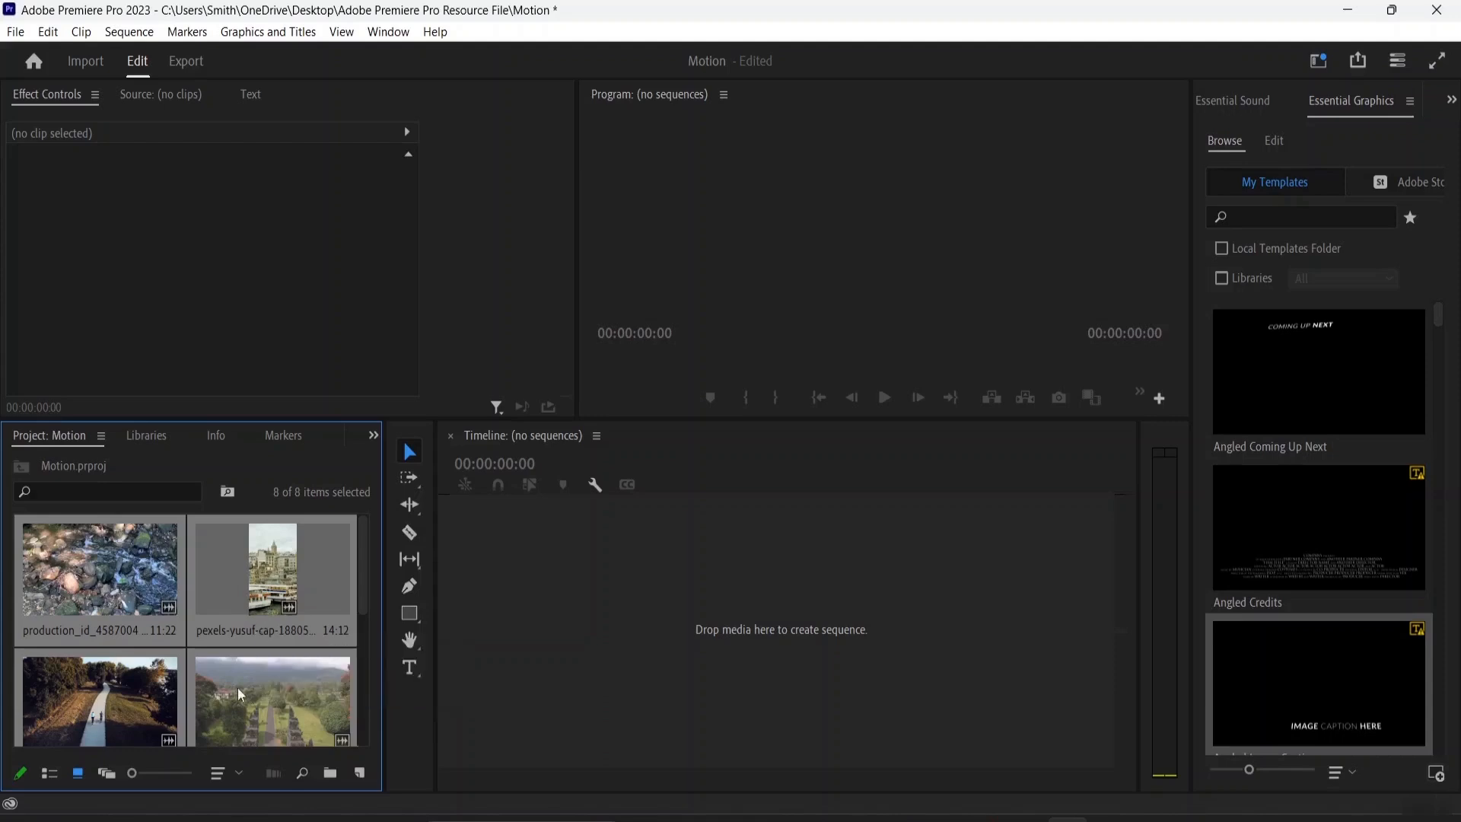
Create a sequence by adding the pexels-maxime-g-18562546 clip to the timeline
{"action": "scroll", "coordinate": [216, 659], "scroll_direction": "down", "scroll_amount": 2}
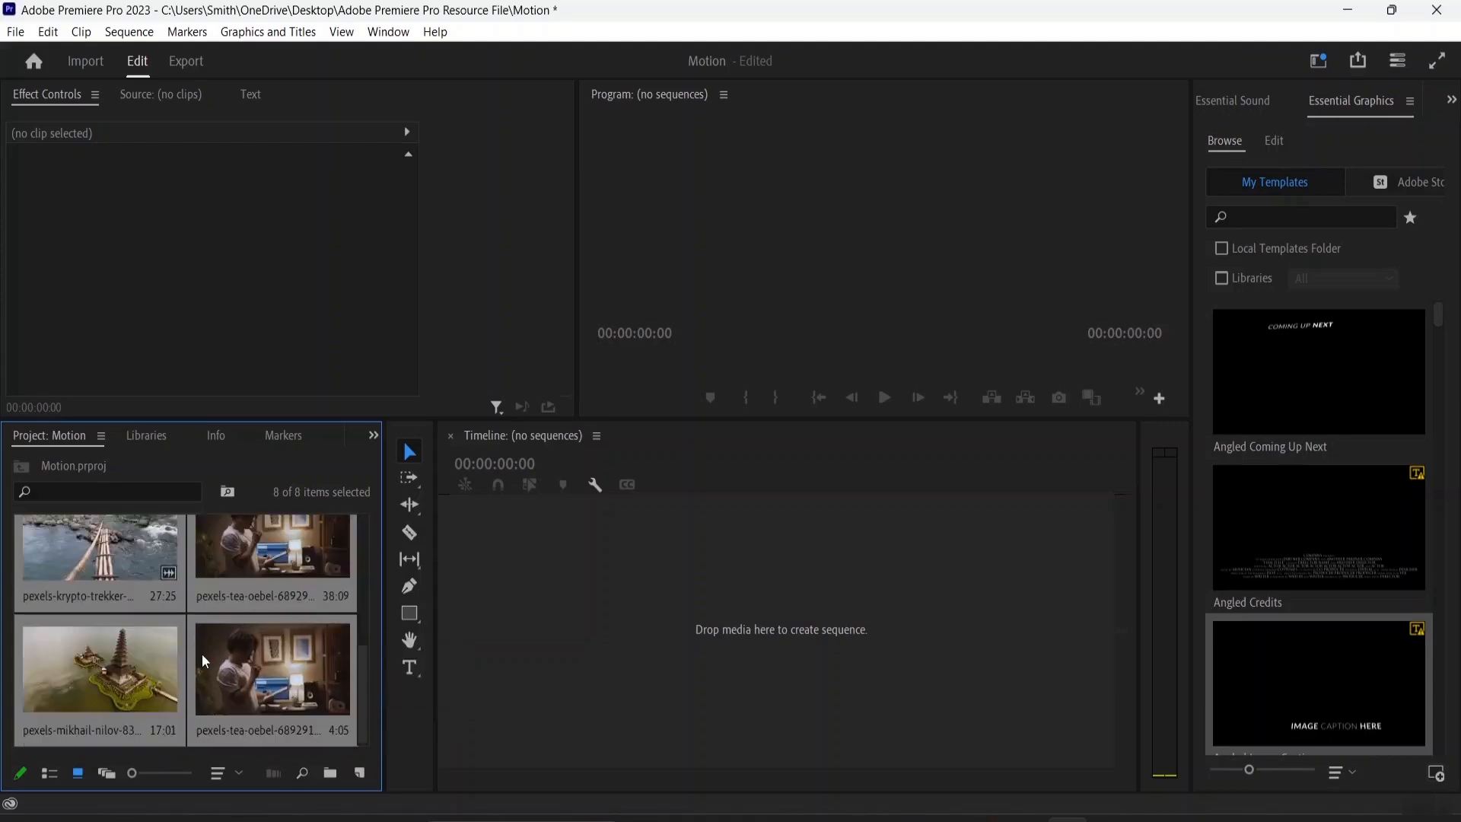
{"action": "scroll", "coordinate": [200, 650], "scroll_direction": "up", "scroll_amount": 2}
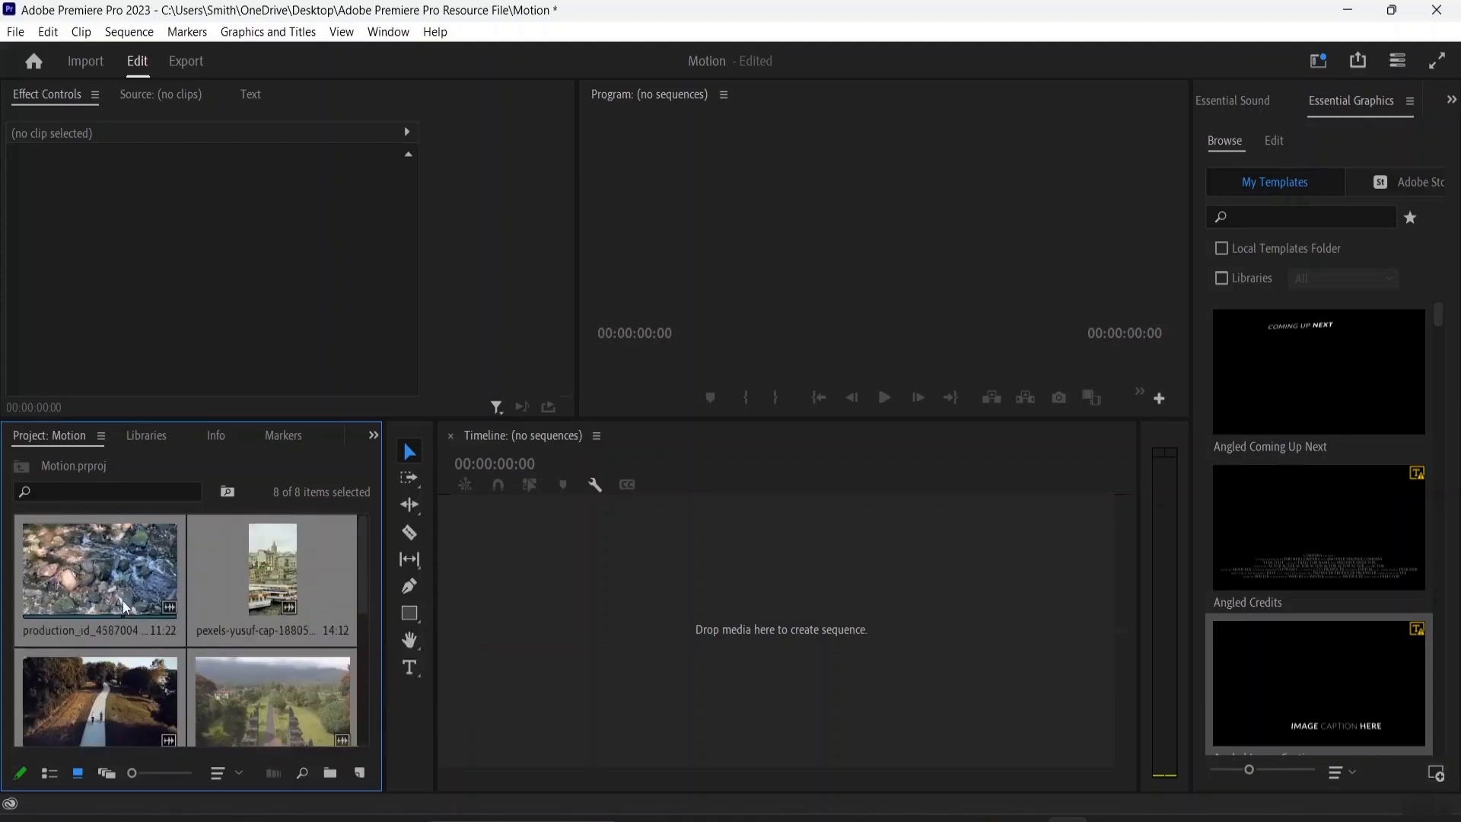
{"action": "left_click_drag", "start_coordinate": [108, 585], "coordinate": [160, 590]}
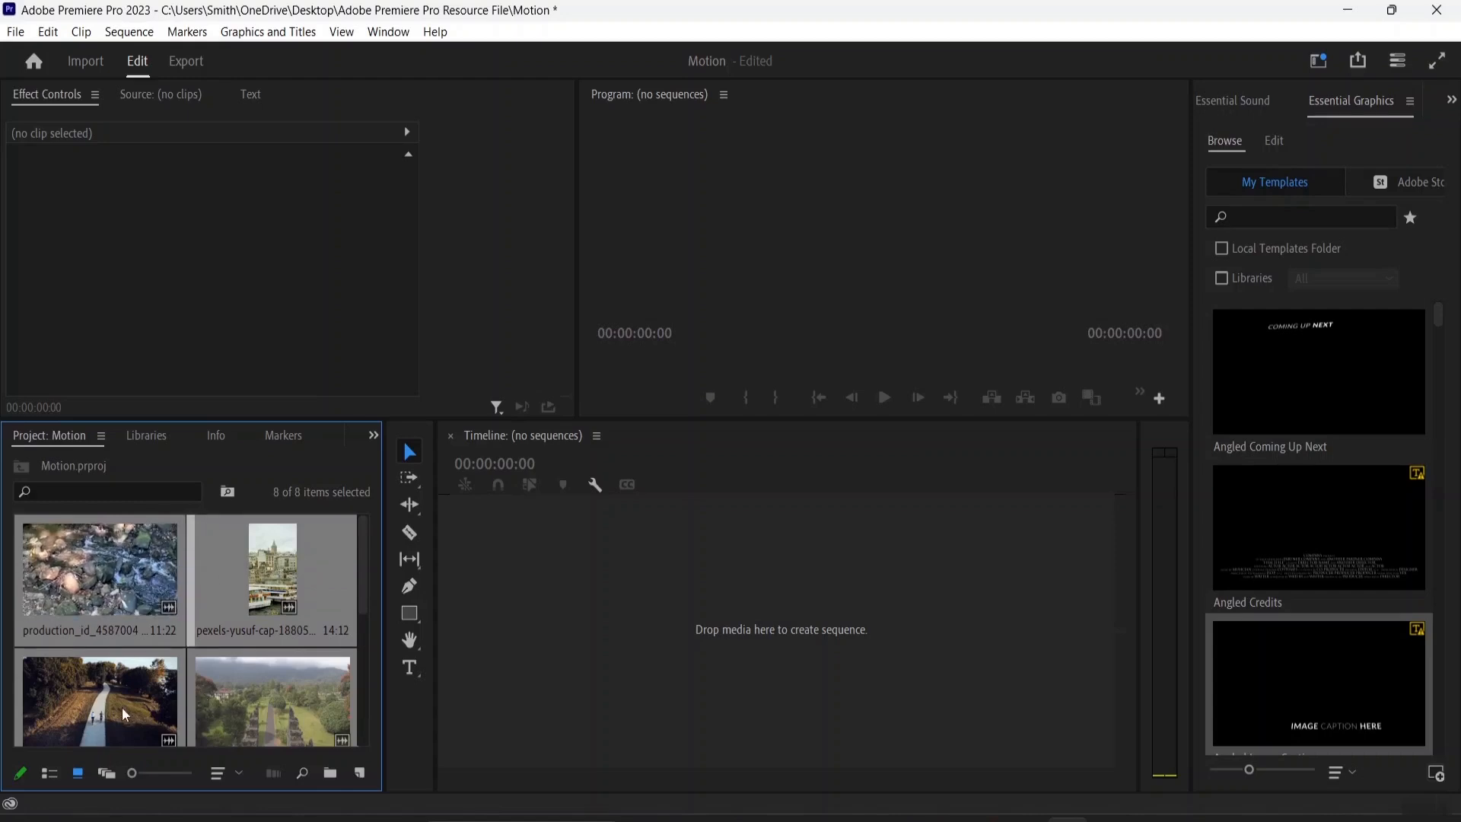
{"action": "scroll", "coordinate": [121, 706], "scroll_direction": "down", "scroll_amount": 2}
{"action": "left_click", "coordinate": [70, 598]}
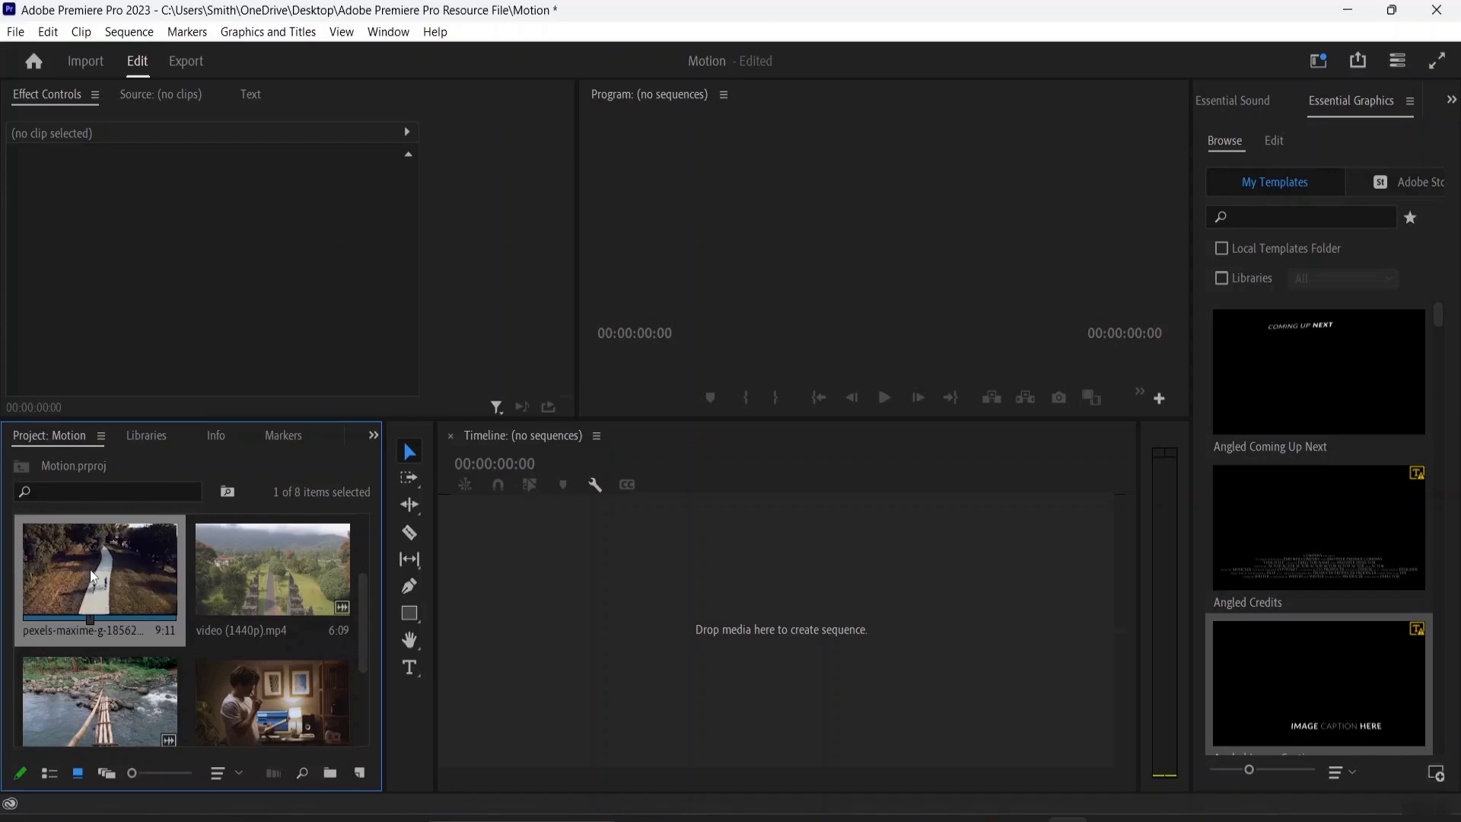
{"action": "left_click_drag", "start_coordinate": [113, 574], "coordinate": [533, 609]}
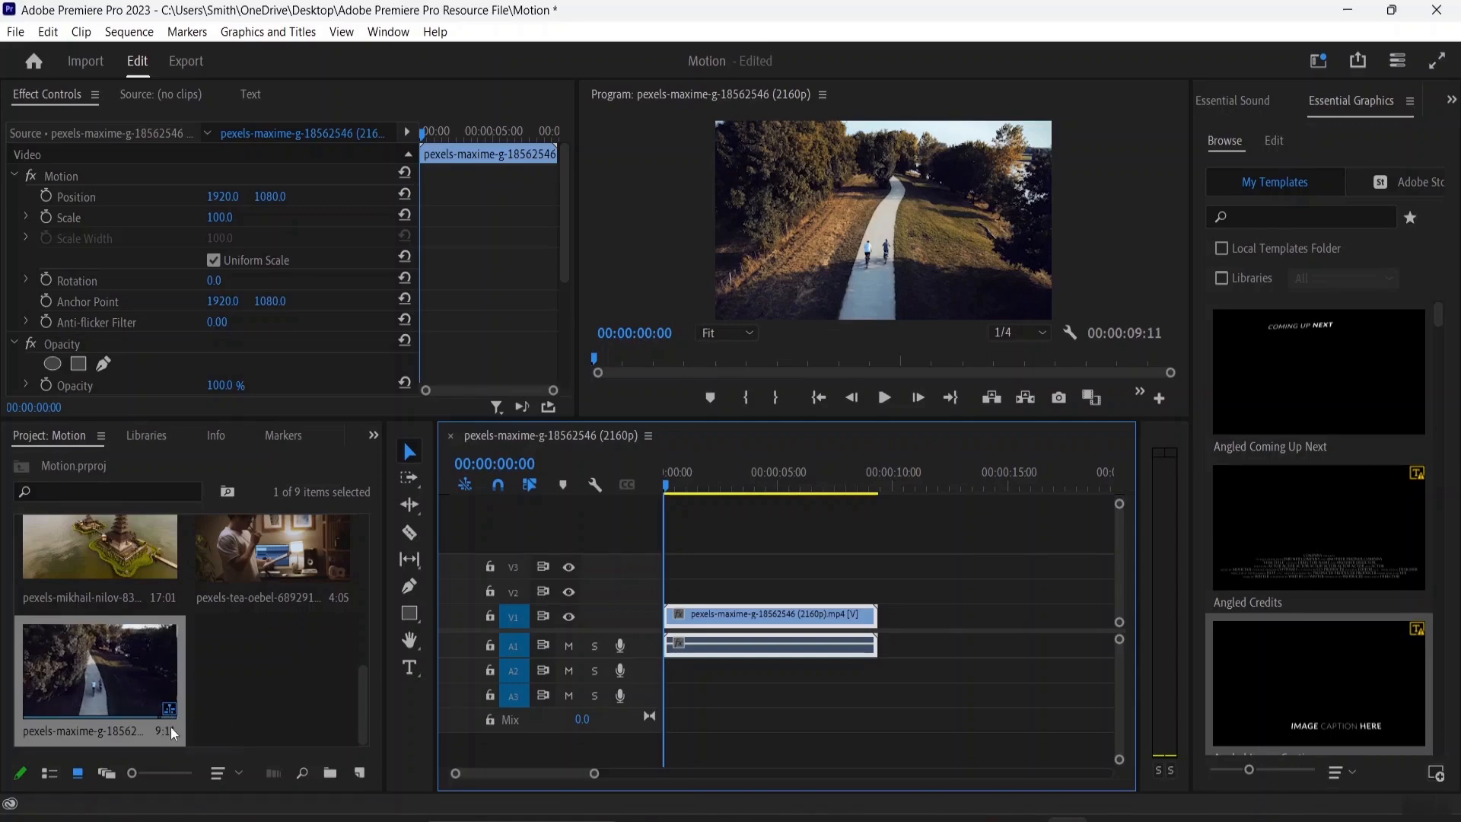
Place the pexels-yusuf-cap clip on track V2 above the first clip and trim it to about 5 seconds
{"action": "scroll", "coordinate": [172, 677], "scroll_direction": "up", "scroll_amount": 6}
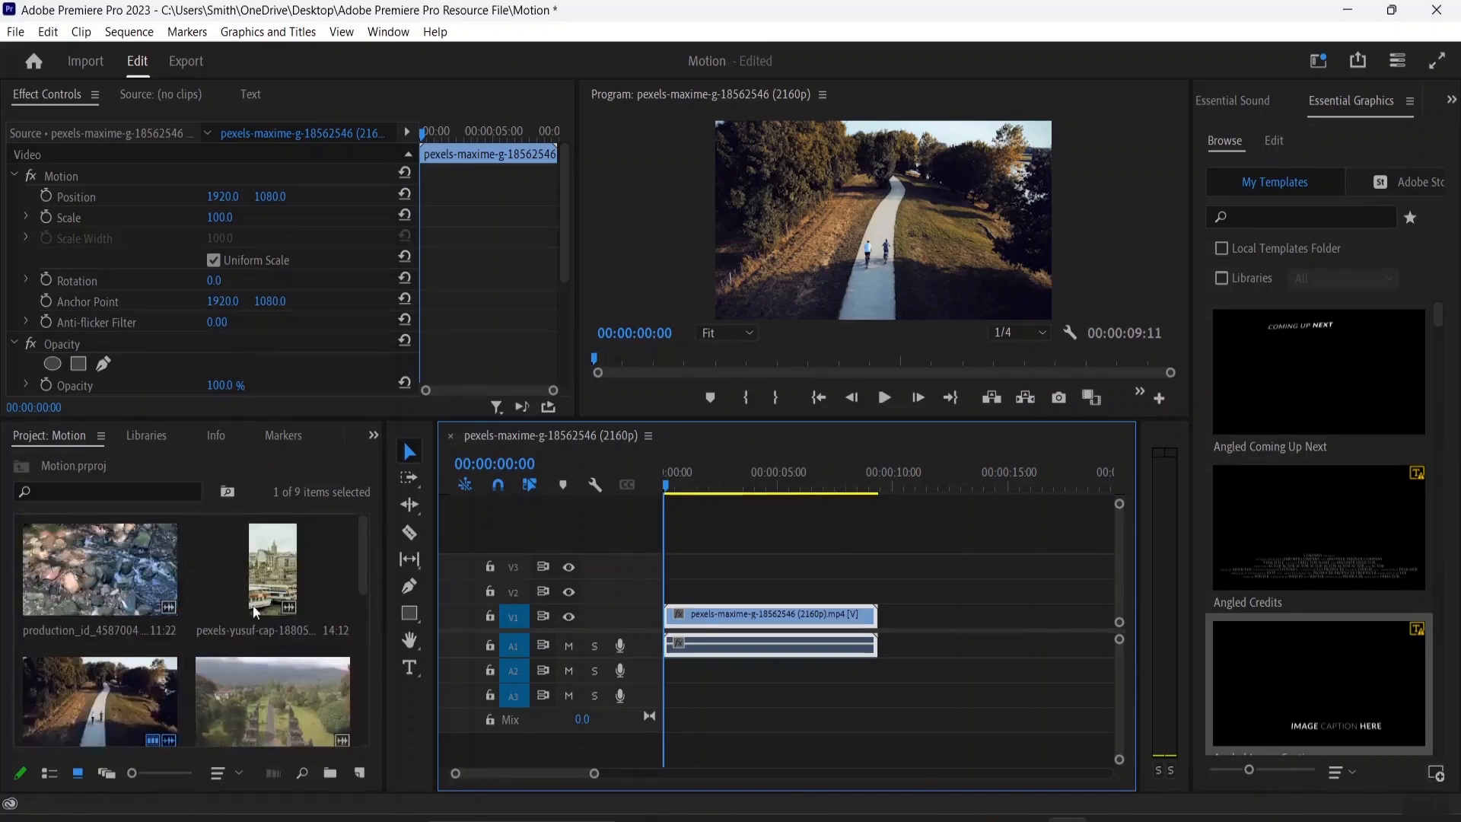
{"action": "left_click", "coordinate": [252, 605]}
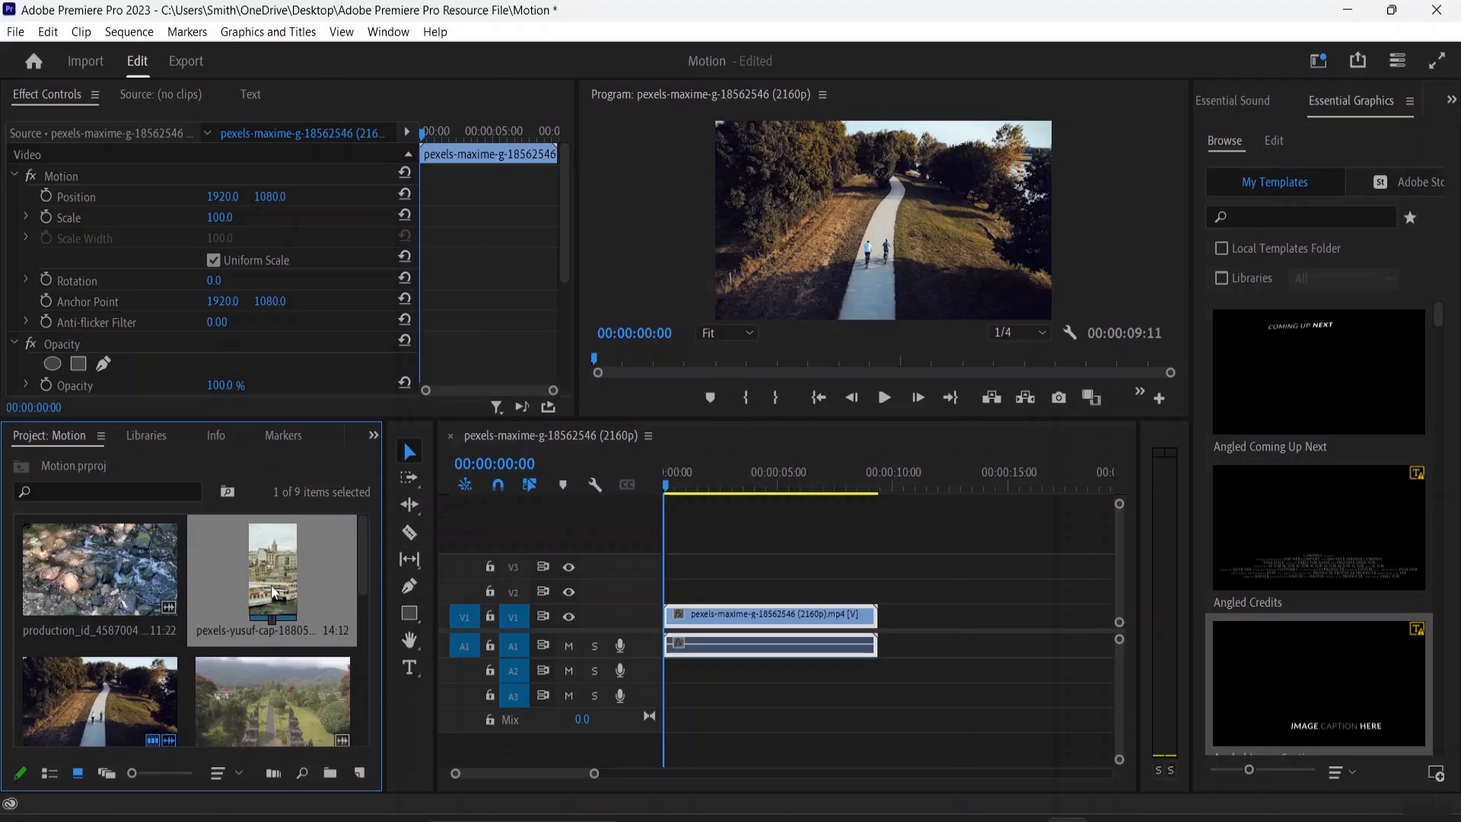
{"action": "left_click_drag", "start_coordinate": [271, 585], "coordinate": [653, 585]}
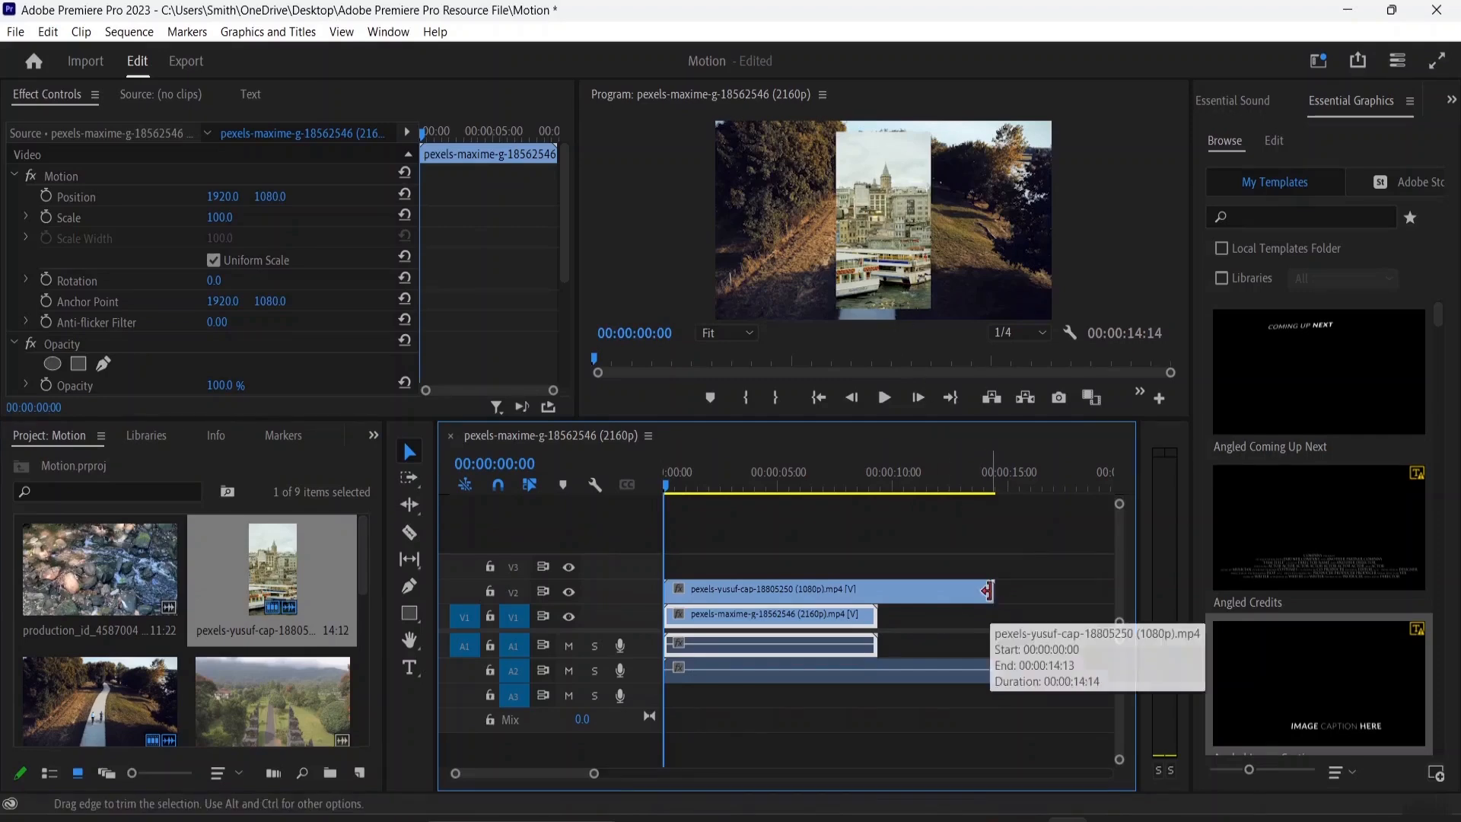
{"action": "left_click_drag", "start_coordinate": [988, 591], "coordinate": [791, 591]}
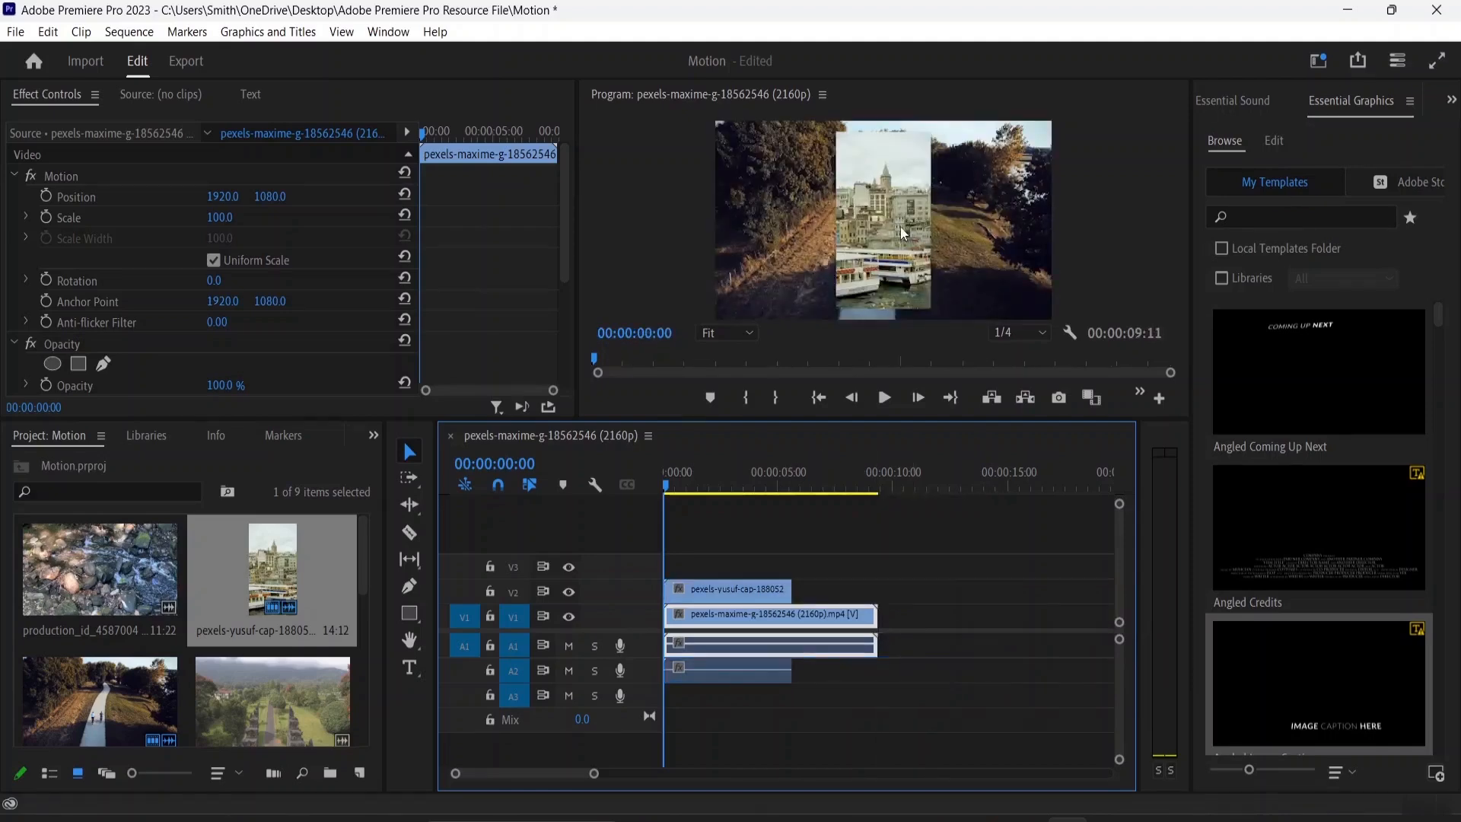
Unlink the pexels-yusuf-cap clip and delete its audio
{"action": "left_click", "coordinate": [727, 589]}
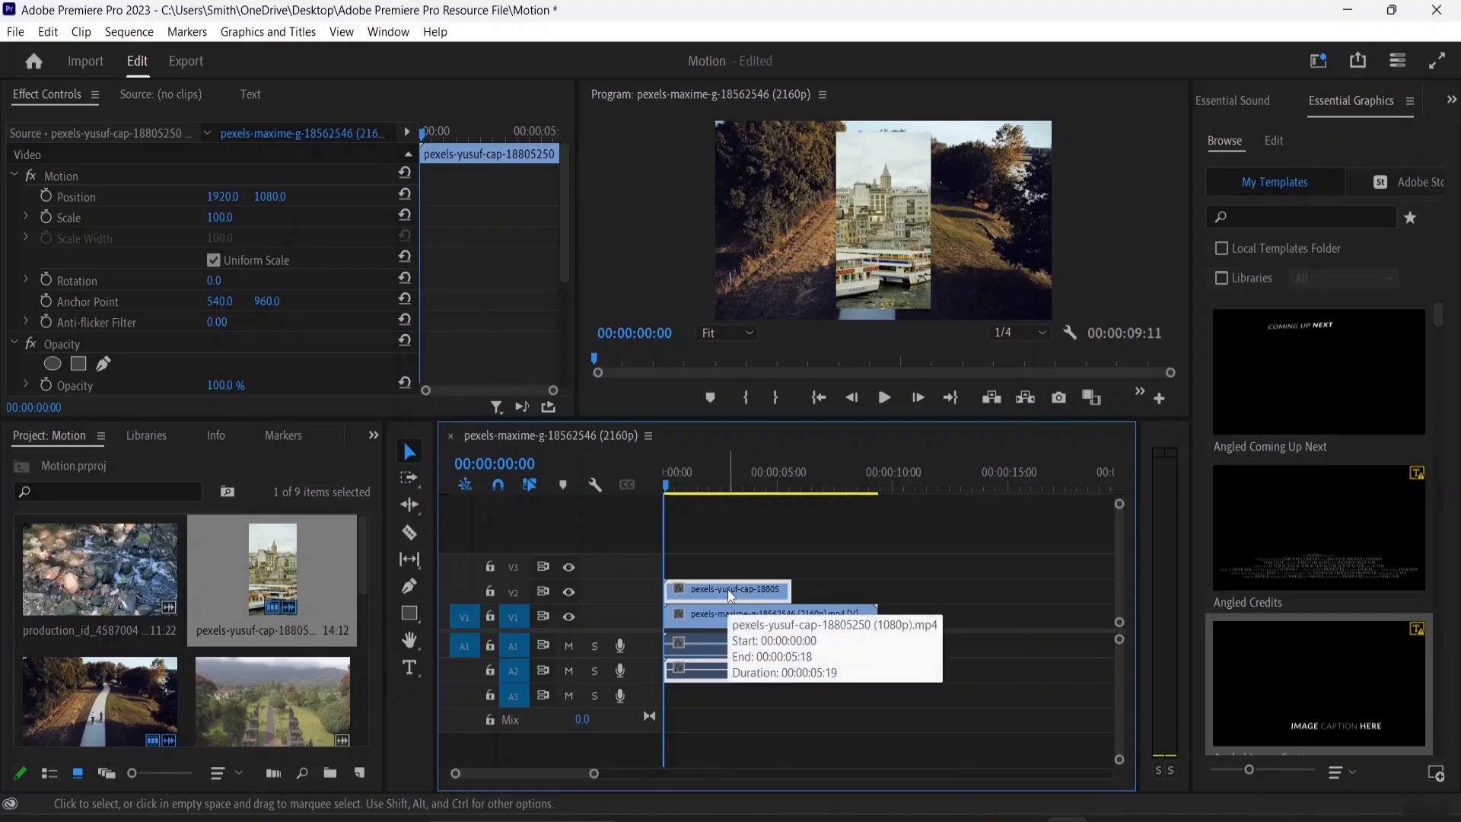
{"action": "right_click", "coordinate": [727, 589]}
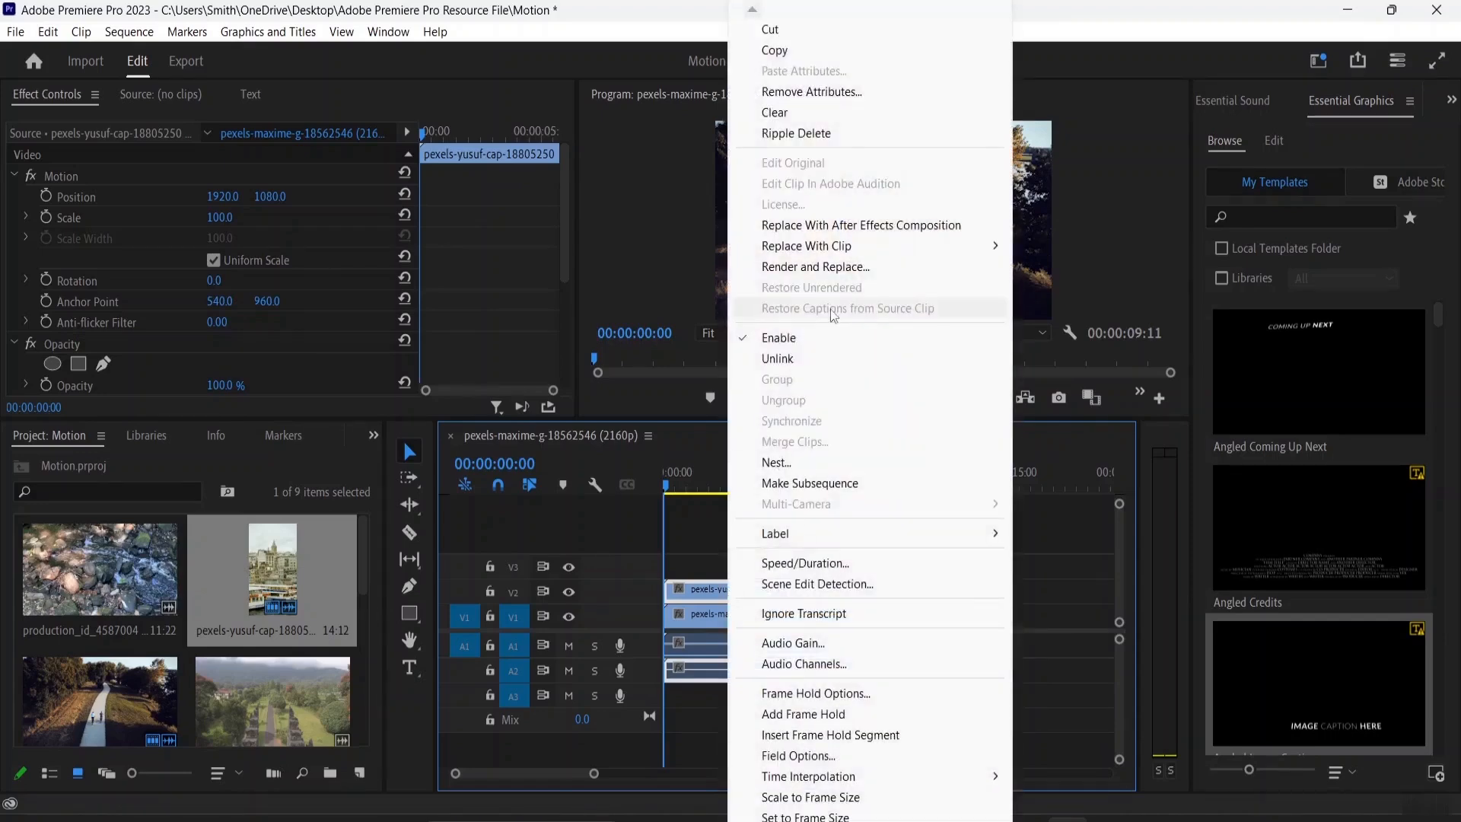
{"action": "left_click", "coordinate": [829, 356]}
{"action": "left_click", "coordinate": [732, 673]}
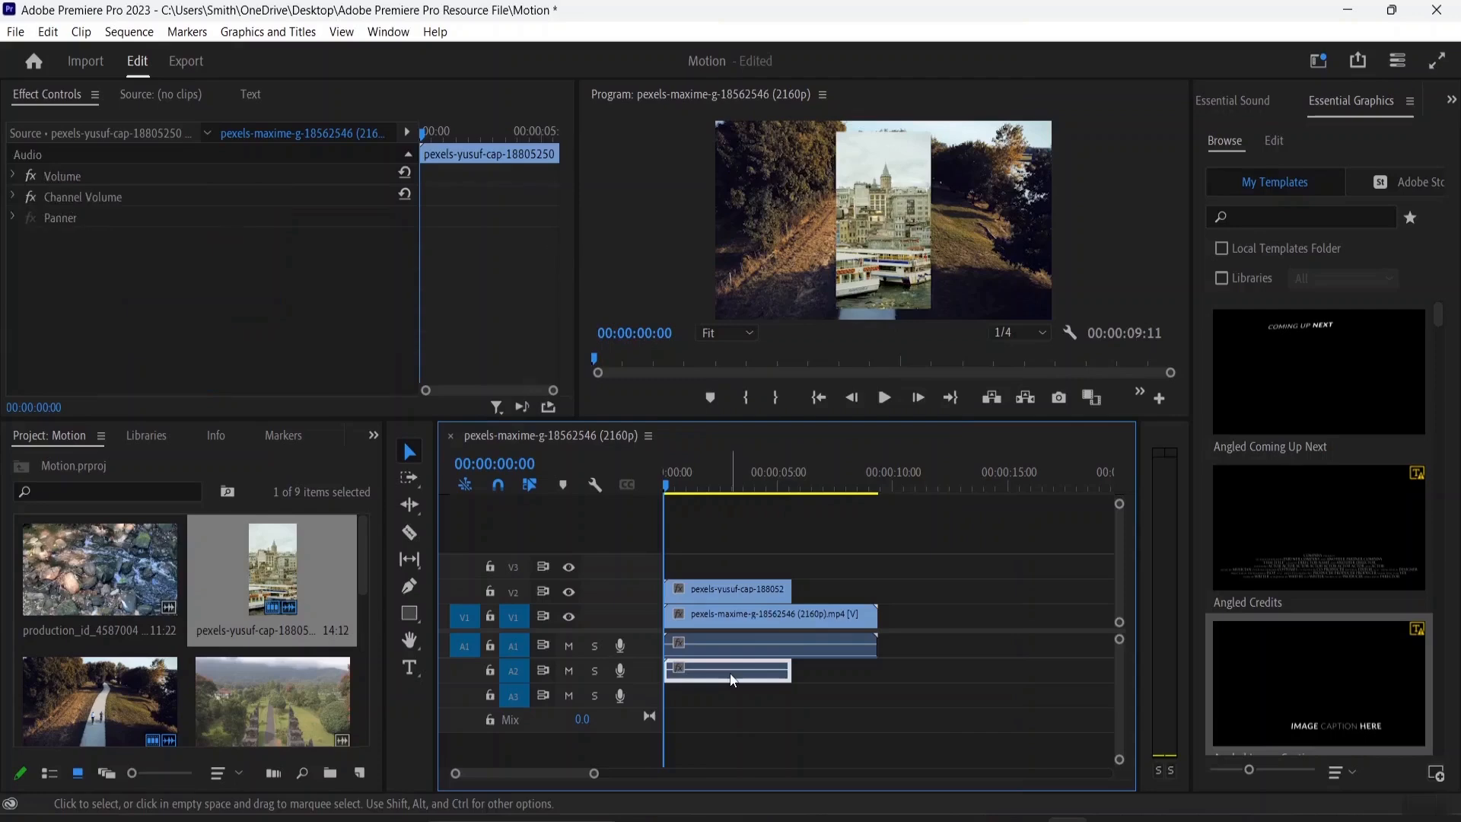
{"action": "key", "text": "Delete"}
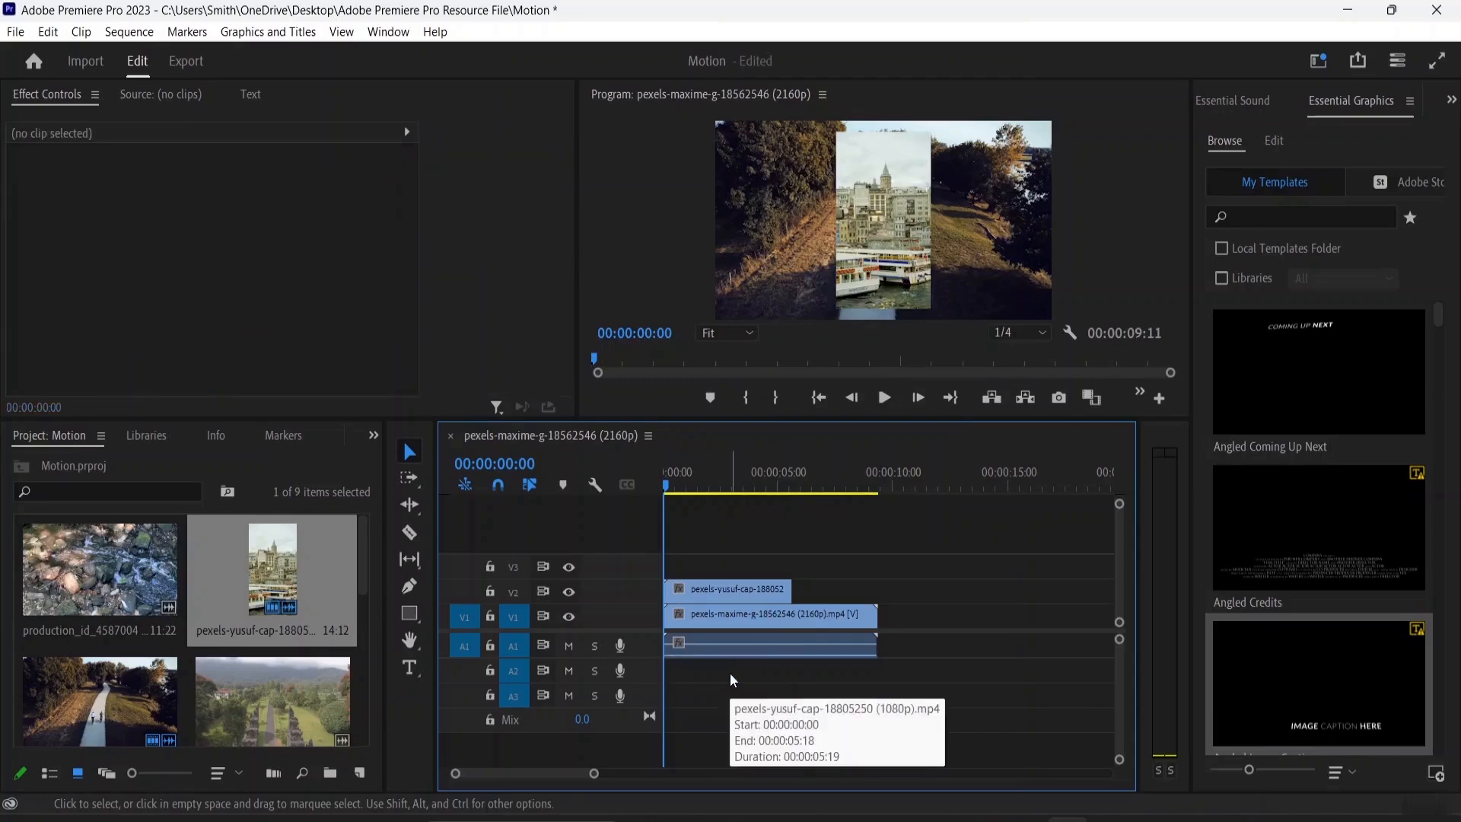
{"action": "left_click", "coordinate": [764, 612]}
{"action": "right_click", "coordinate": [764, 612]}
{"action": "key", "text": "Escape"}
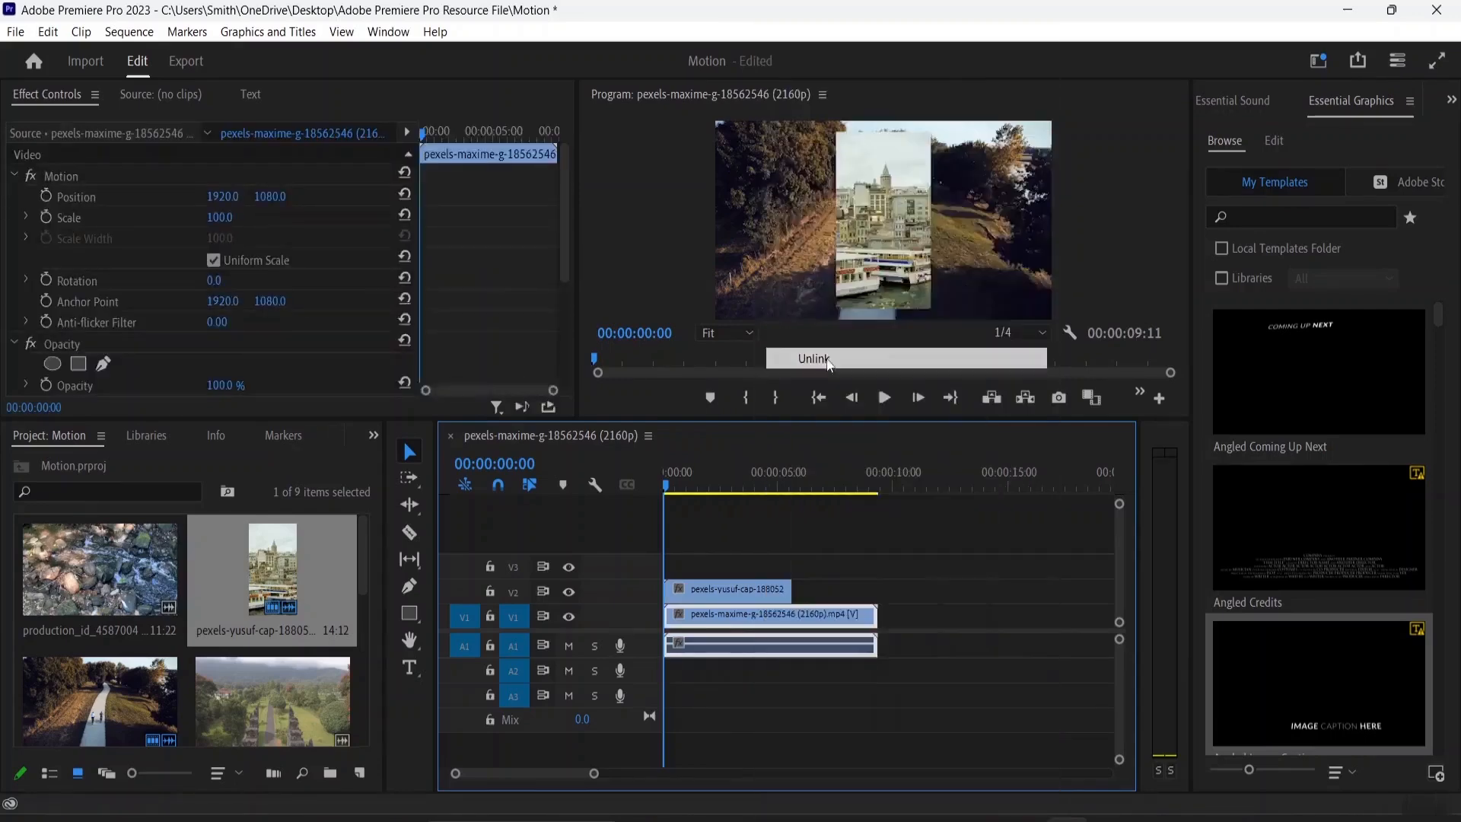
Remove the pexels-maxime-g clip's audio from track A1
{"action": "double_click", "coordinate": [762, 647]}
{"action": "right_click", "coordinate": [762, 649]}
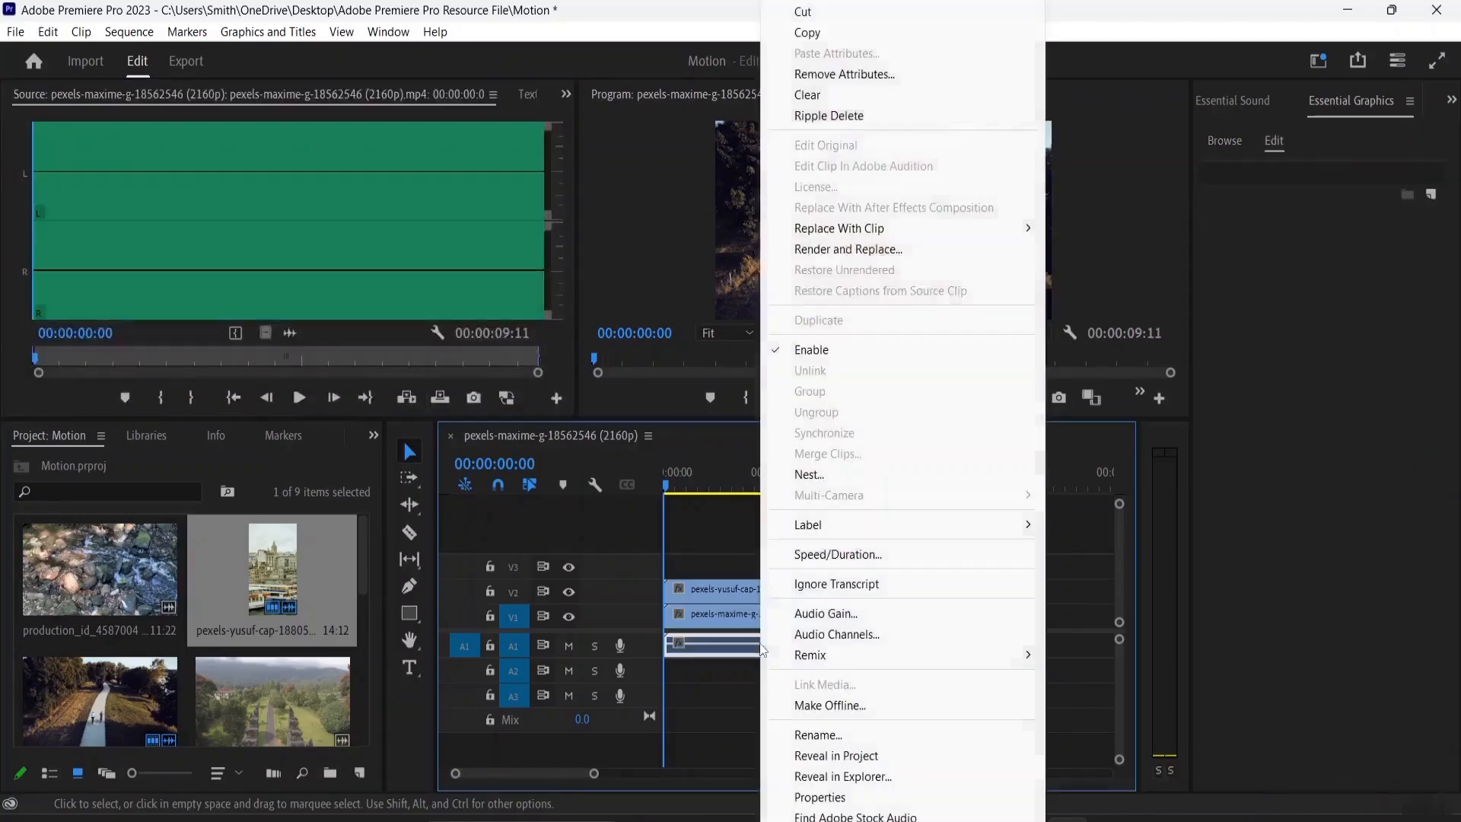
{"action": "left_click", "coordinate": [732, 689]}
{"action": "left_click", "coordinate": [728, 647]}
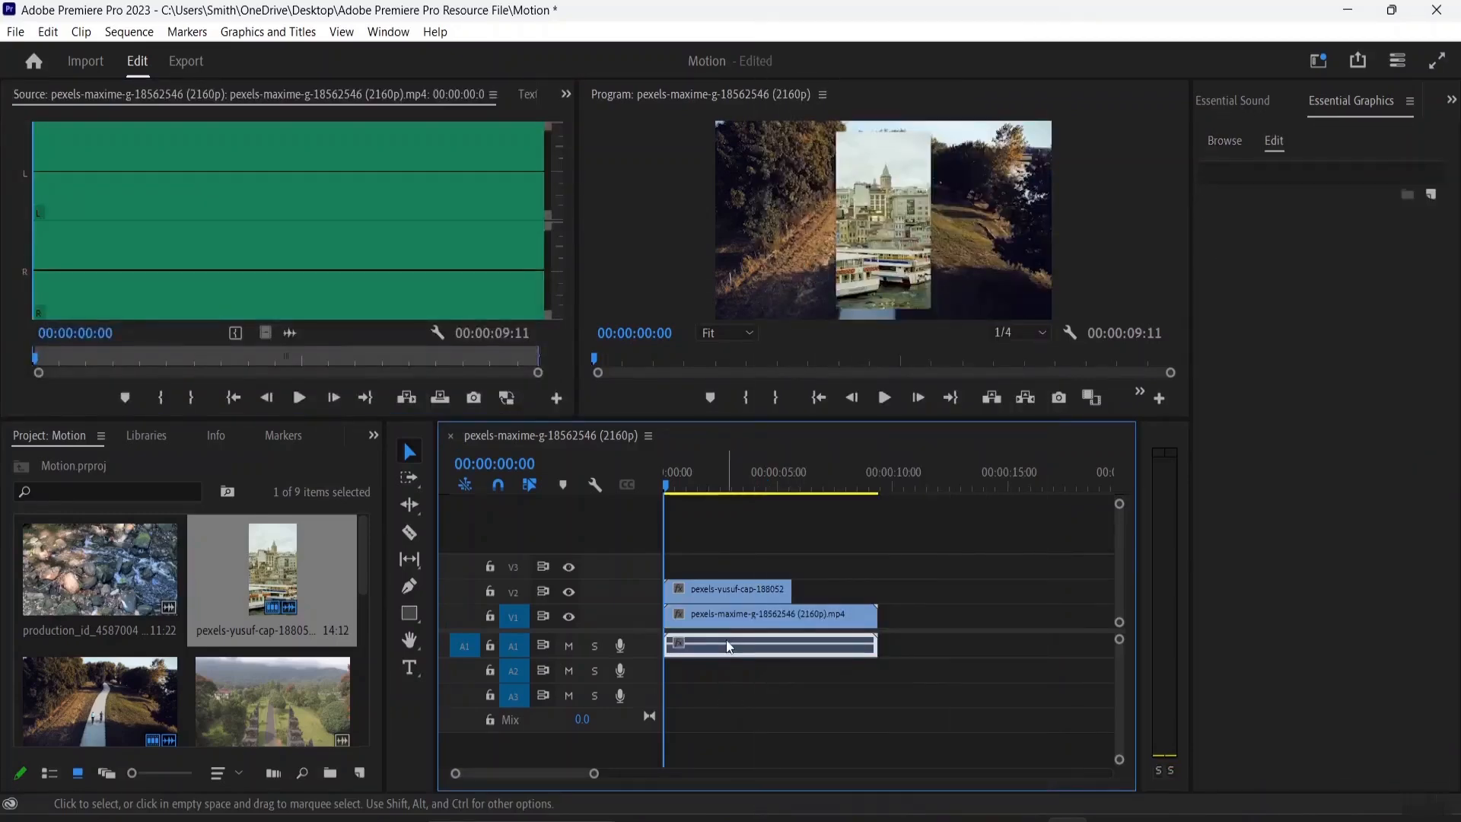
{"action": "right_click", "coordinate": [730, 646]}
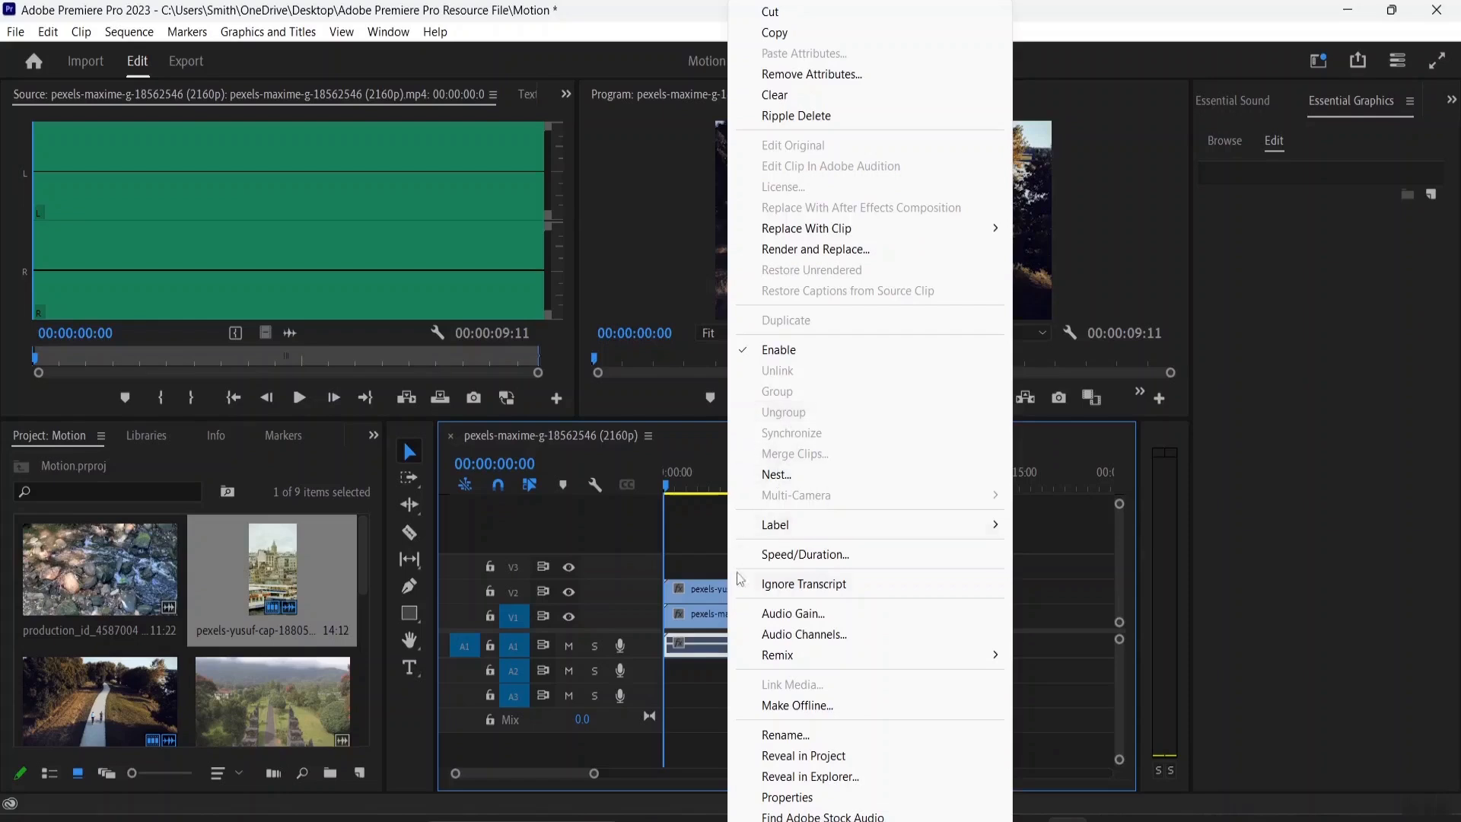
{"action": "left_click", "coordinate": [770, 13]}
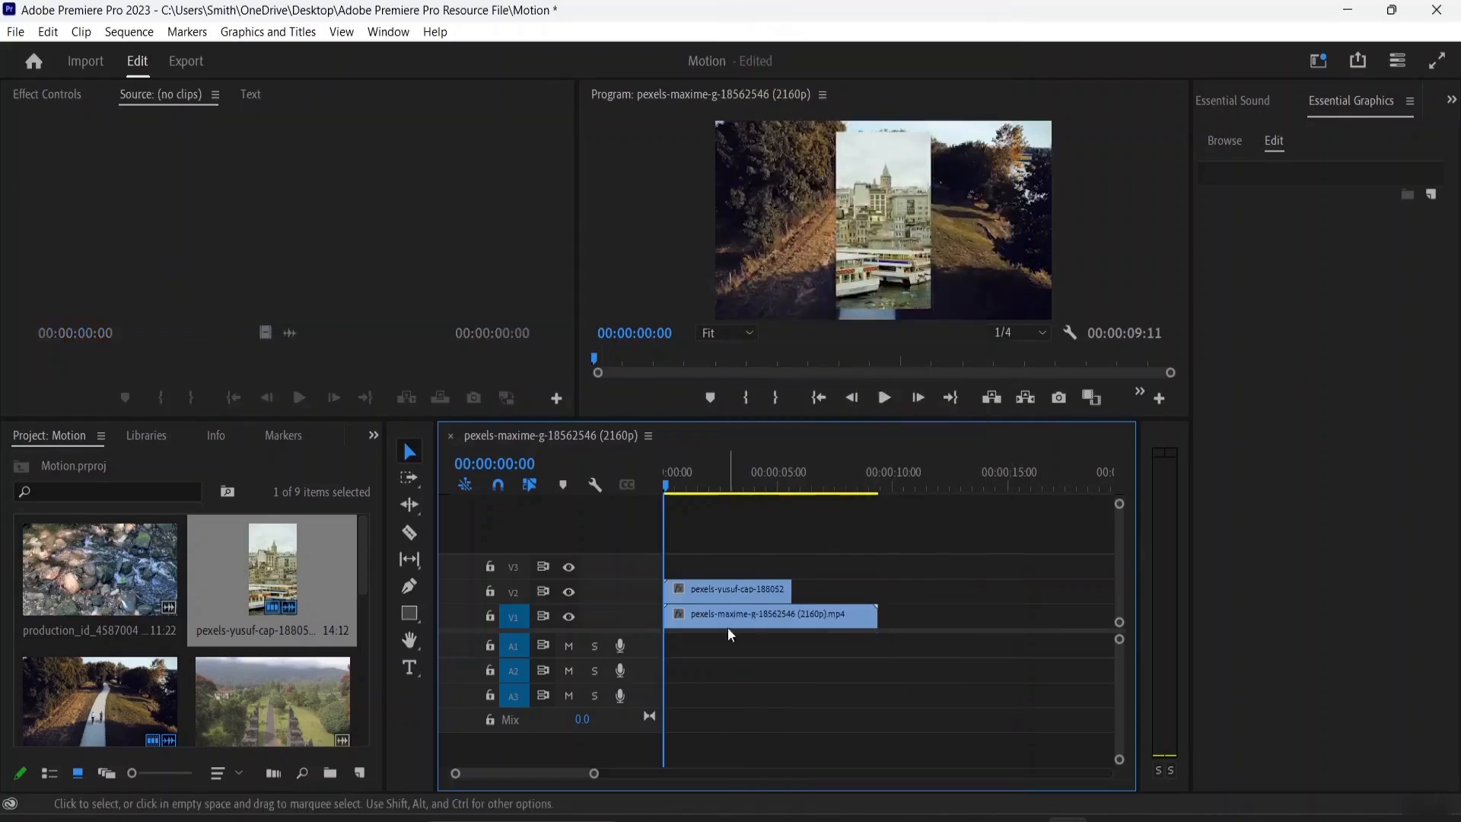
Examine the pexels-yusuf-cap clip's motion and opacity settings in Effect Controls
{"action": "left_click", "coordinate": [727, 594]}
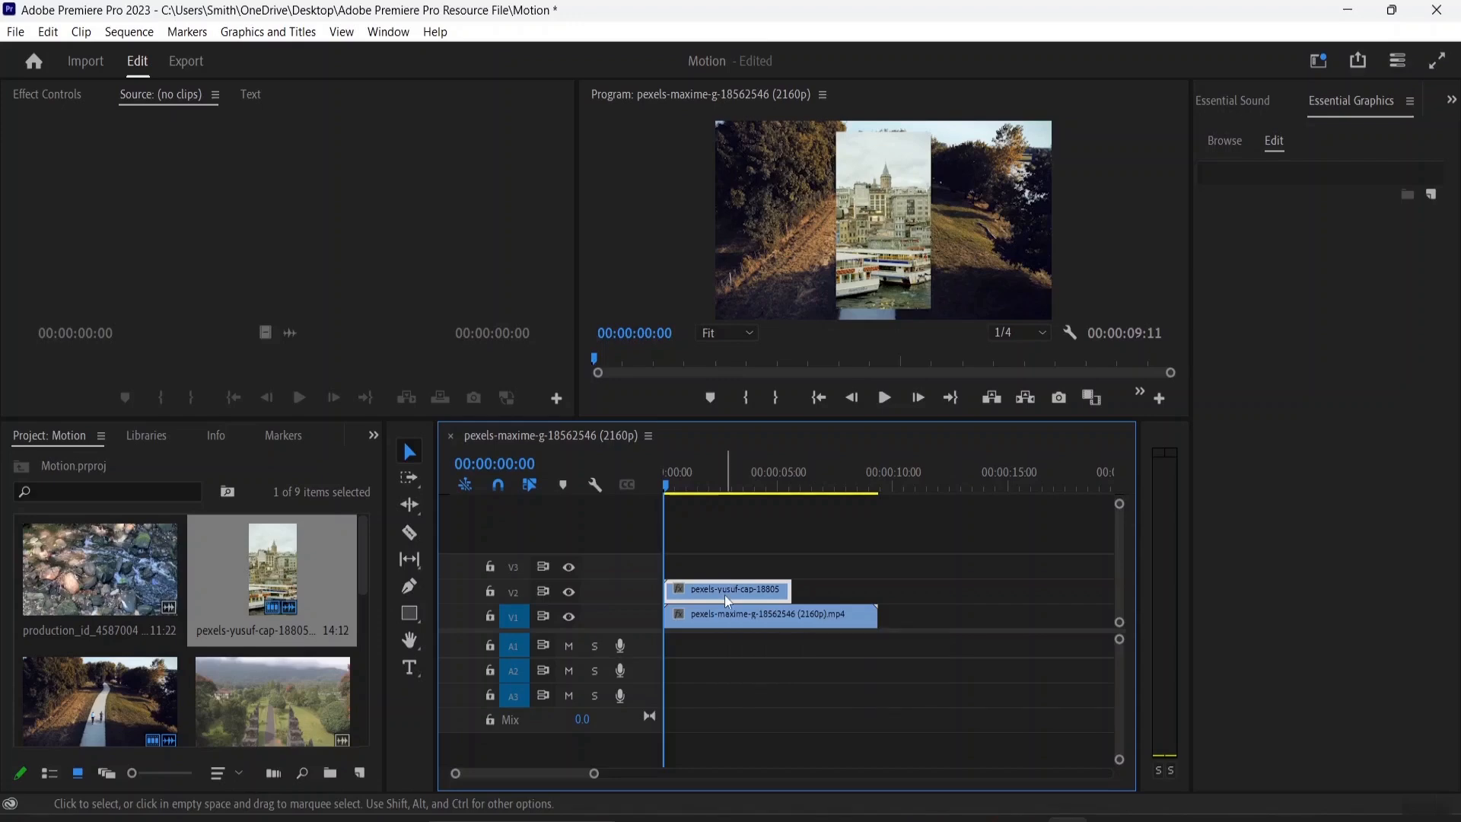
{"action": "left_click", "coordinate": [53, 93]}
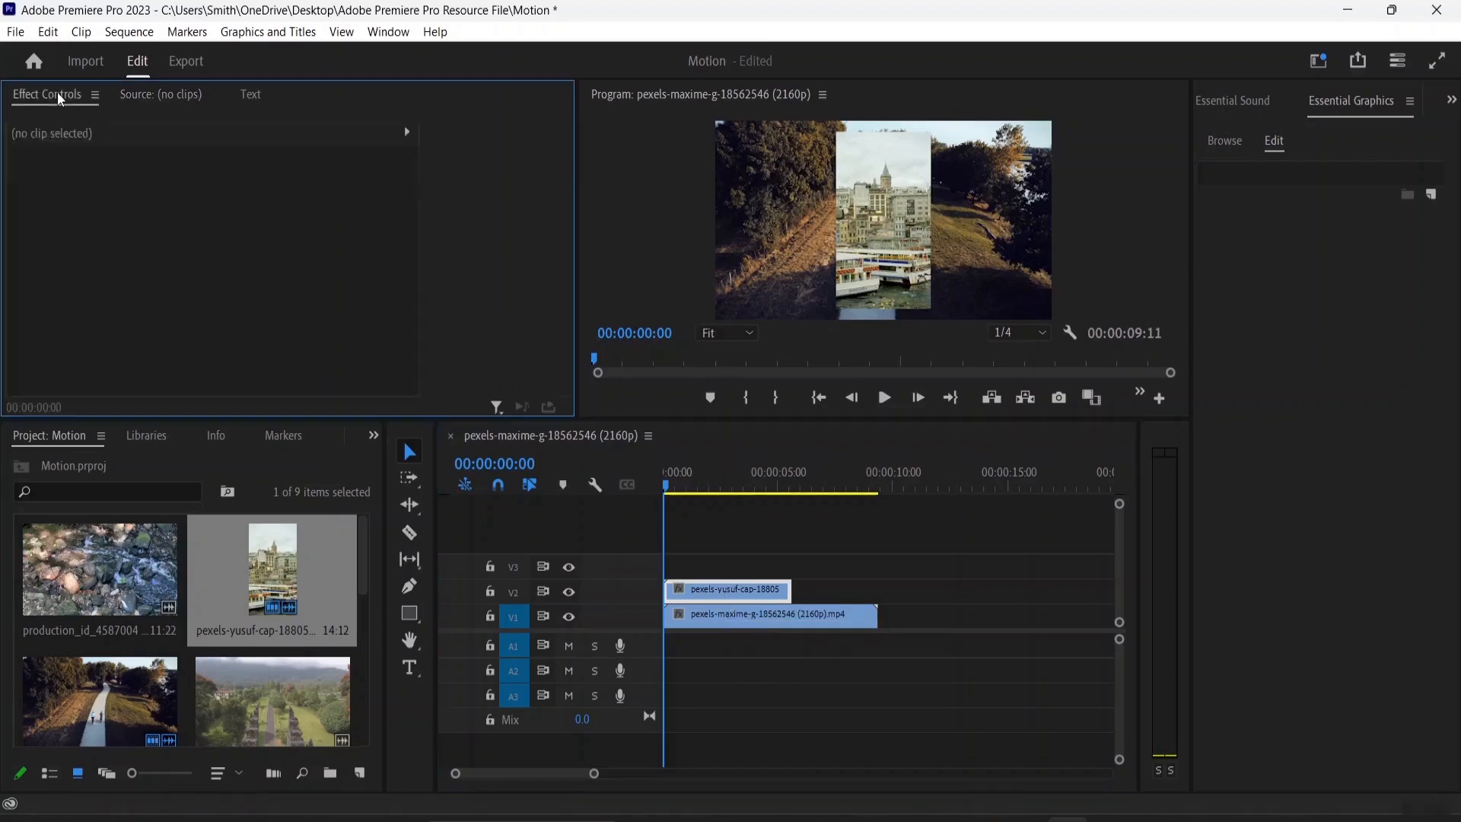
{"action": "left_click", "coordinate": [735, 586]}
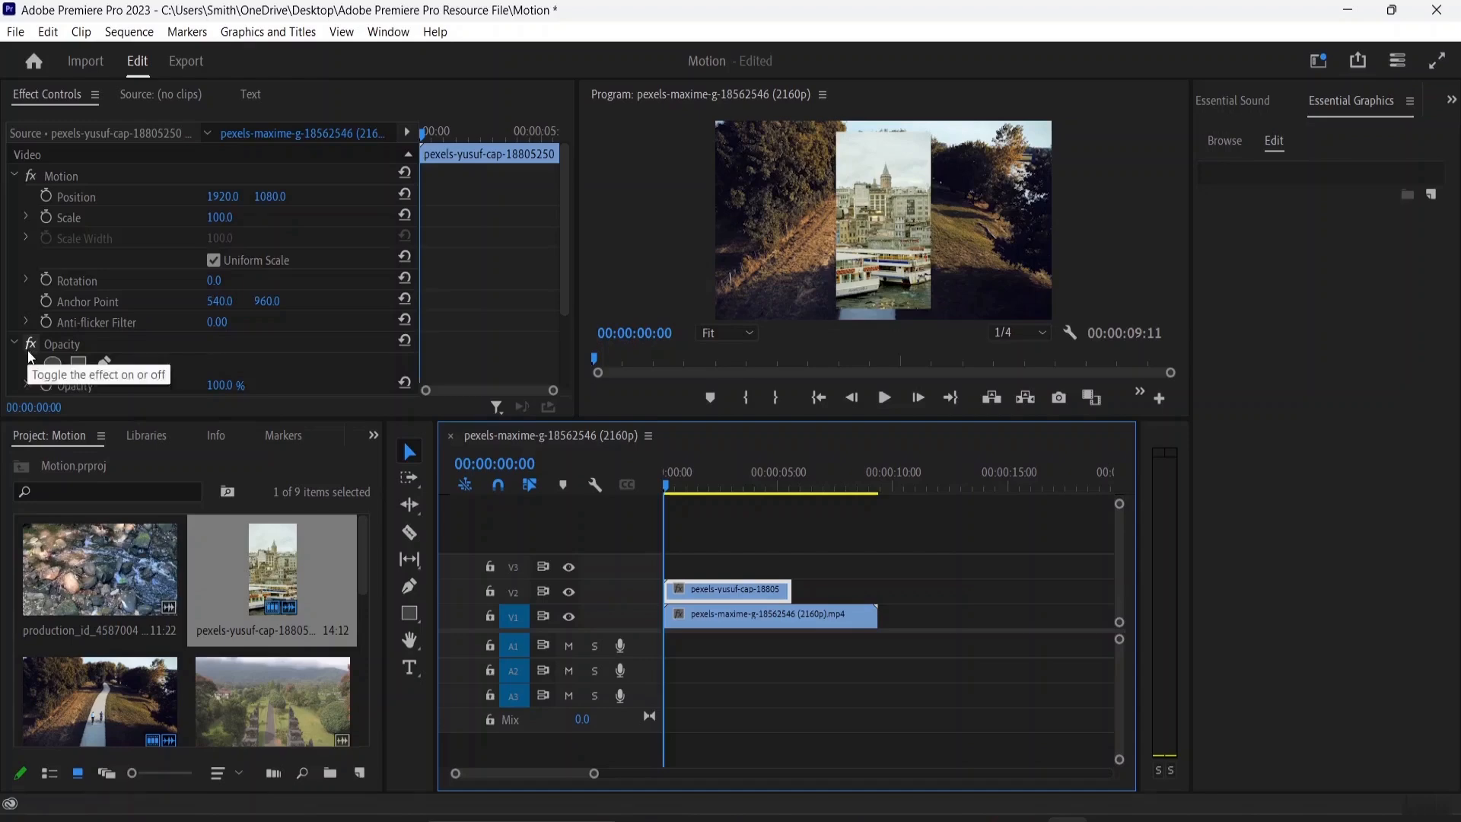
{"action": "scroll", "coordinate": [26, 346], "scroll_direction": "down", "scroll_amount": 3}
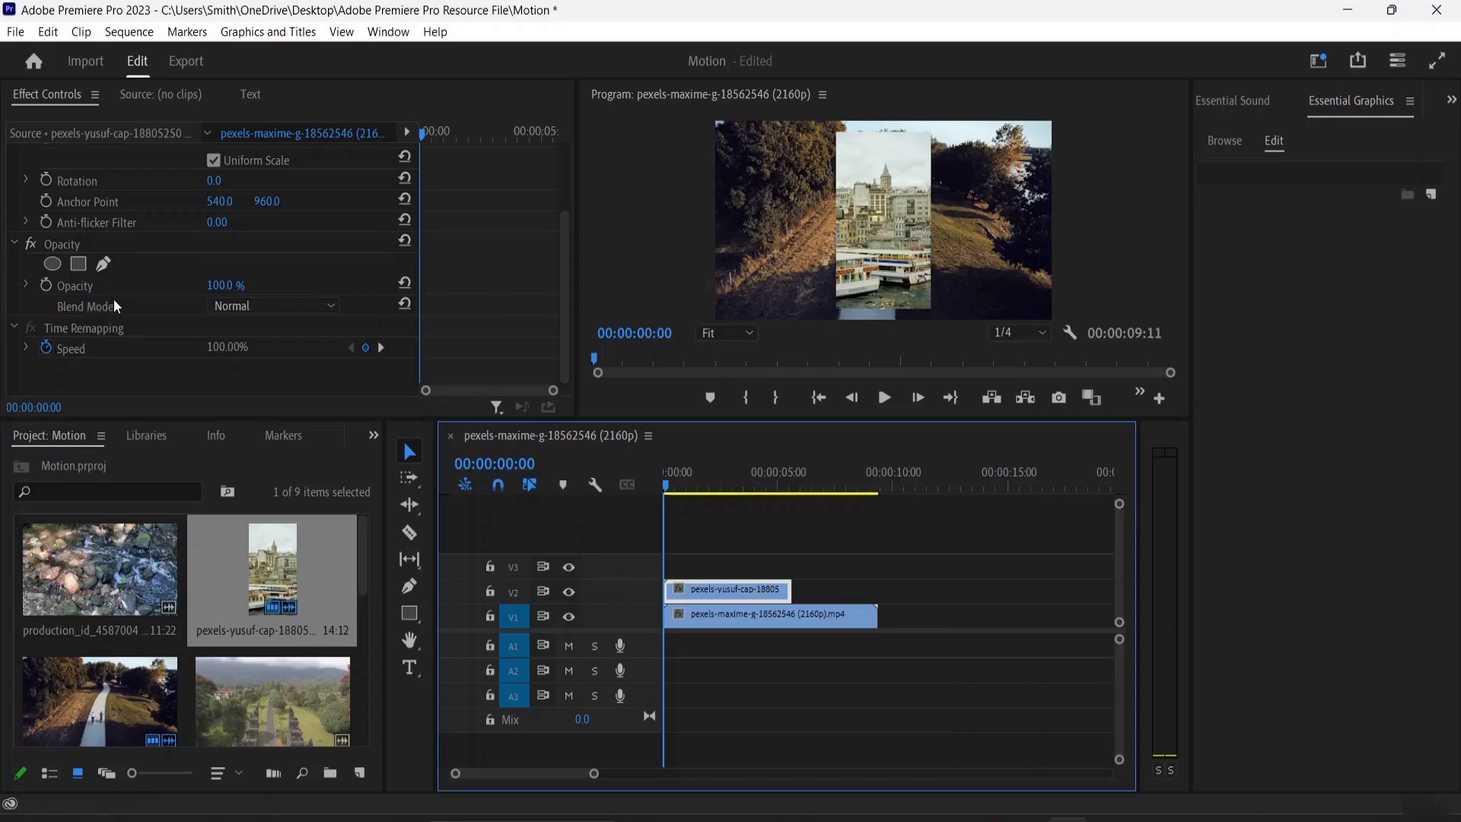
{"action": "scroll", "coordinate": [114, 301], "scroll_direction": "up", "scroll_amount": 3}
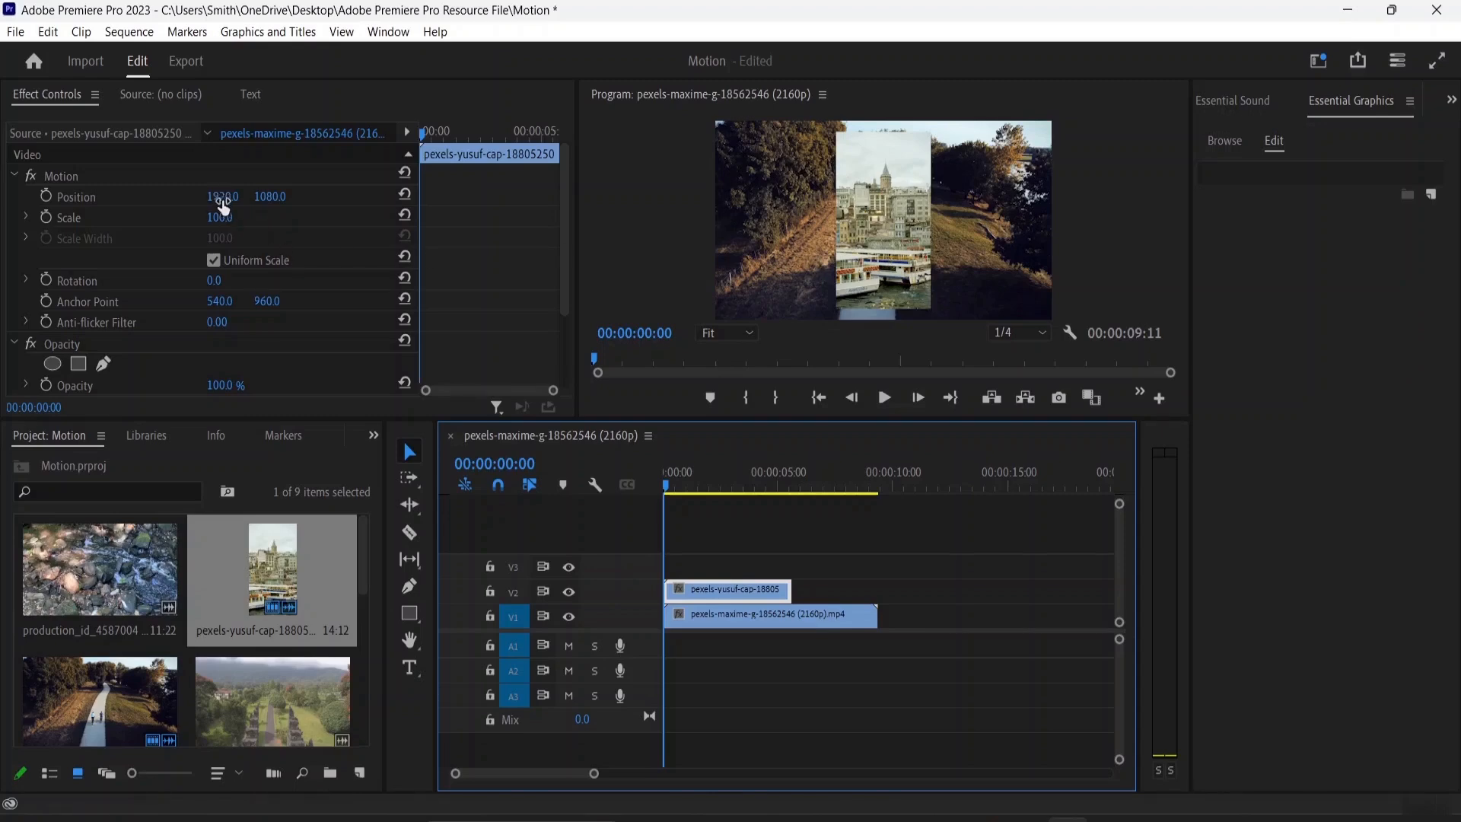
{"action": "left_click_drag", "start_coordinate": [222, 205], "coordinate": [609, 196]}
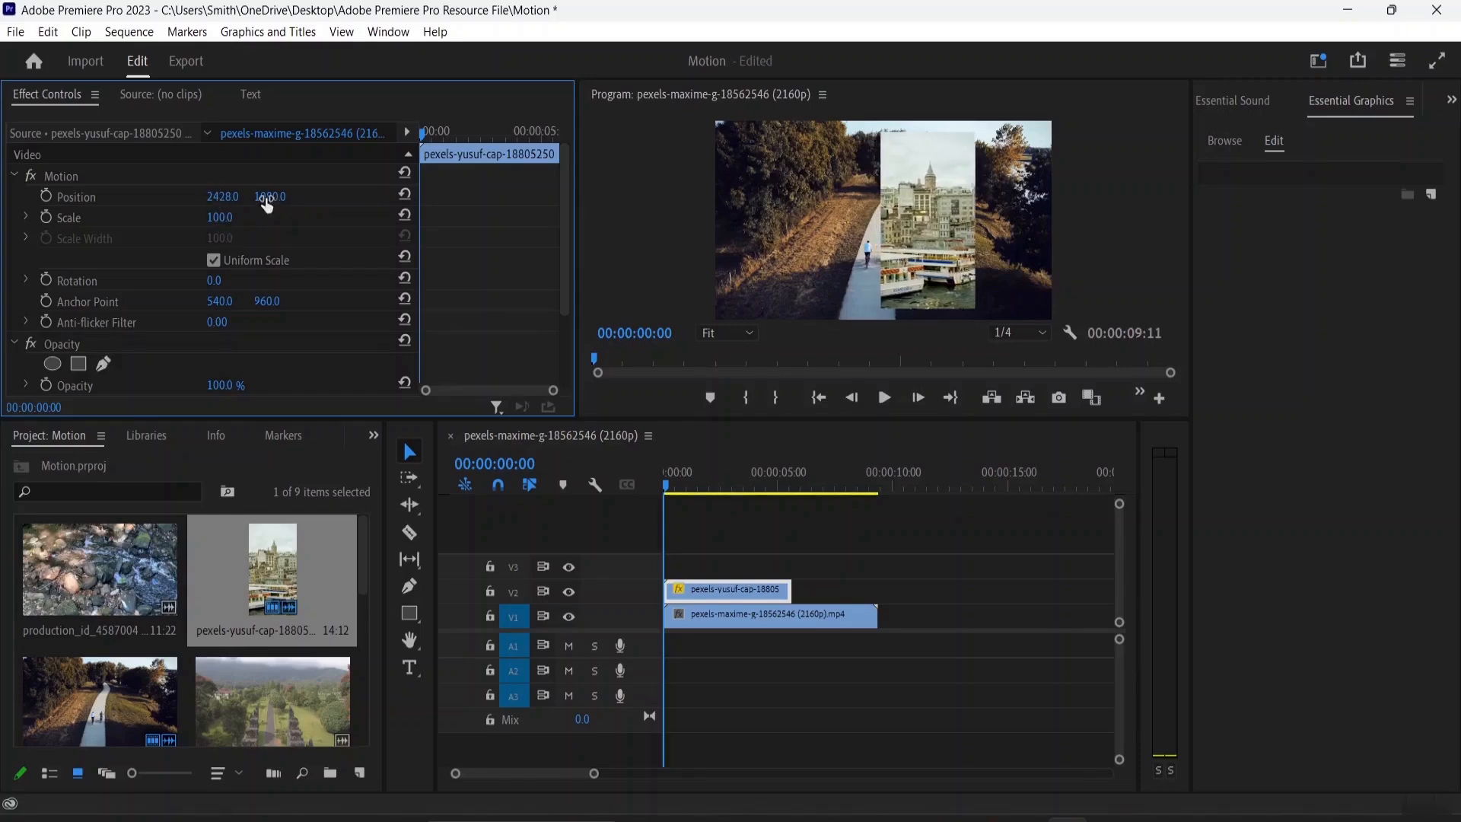
{"action": "left_click_drag", "start_coordinate": [266, 204], "coordinate": [183, 197]}
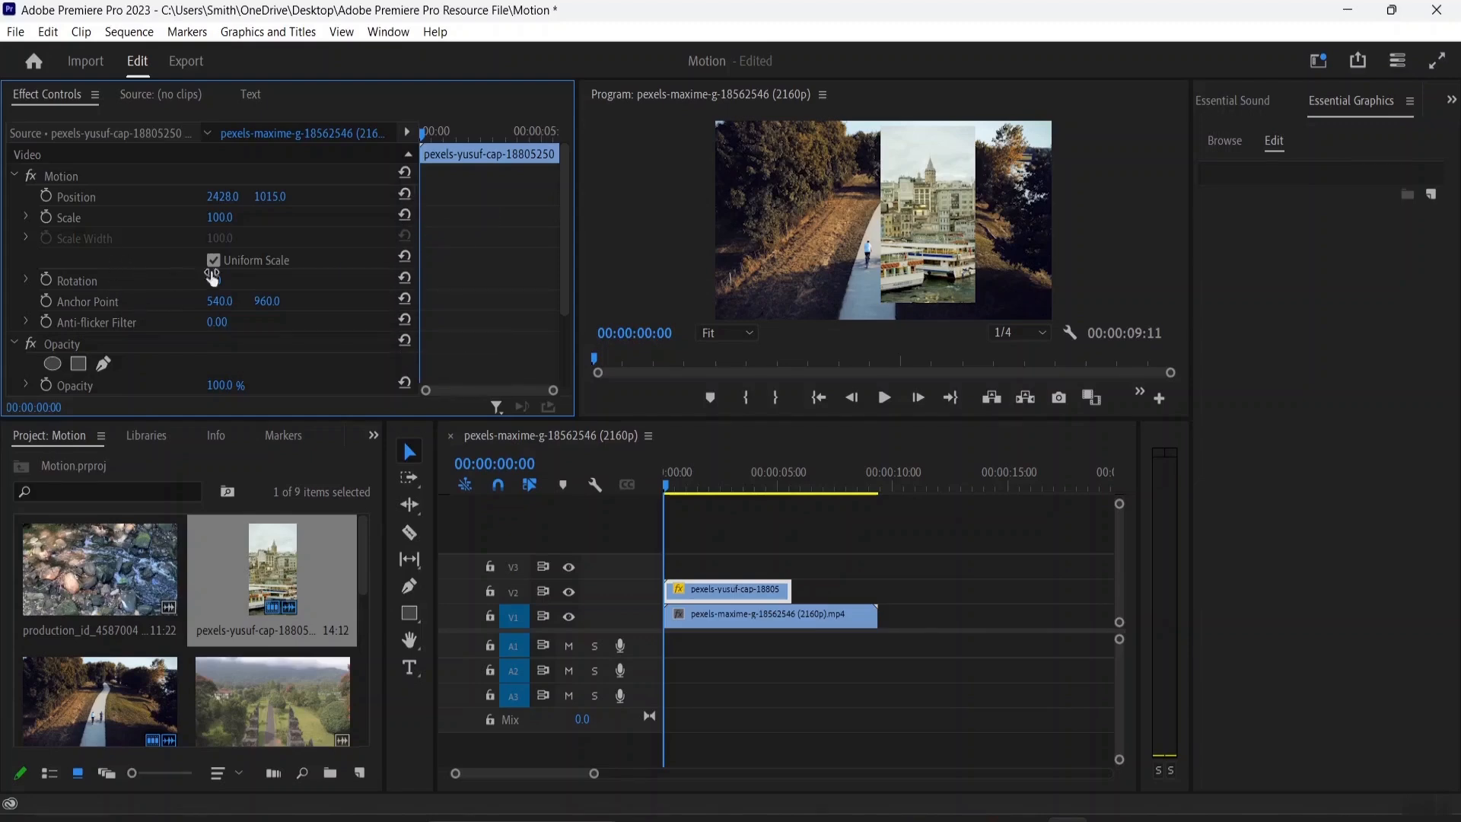
{"action": "left_click", "coordinate": [405, 196]}
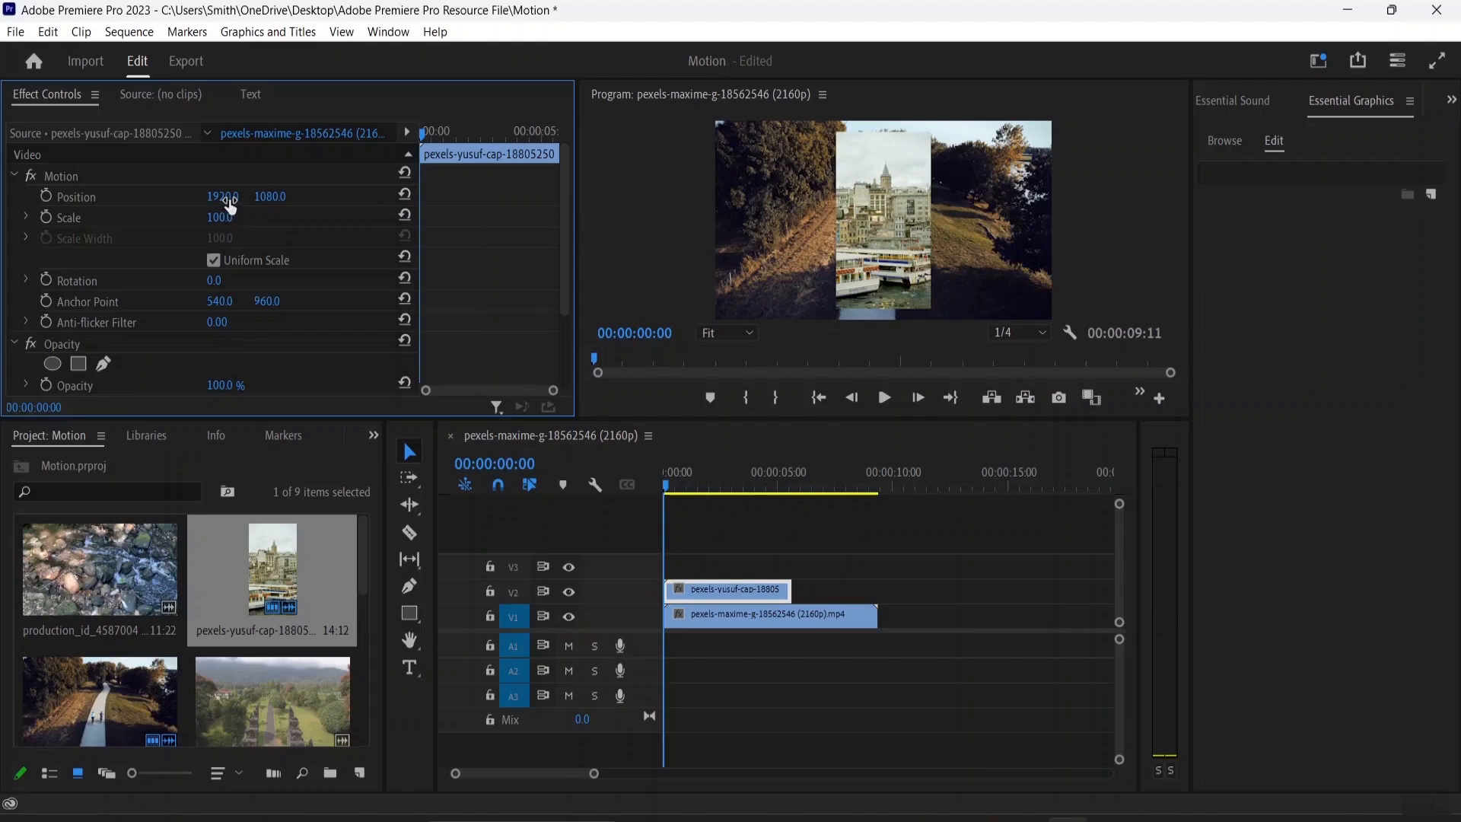
Move the overlay clip to horizontal position 664 and scale it to 75%
{"action": "left_click_drag", "start_coordinate": [230, 206], "coordinate": [38, 197]}
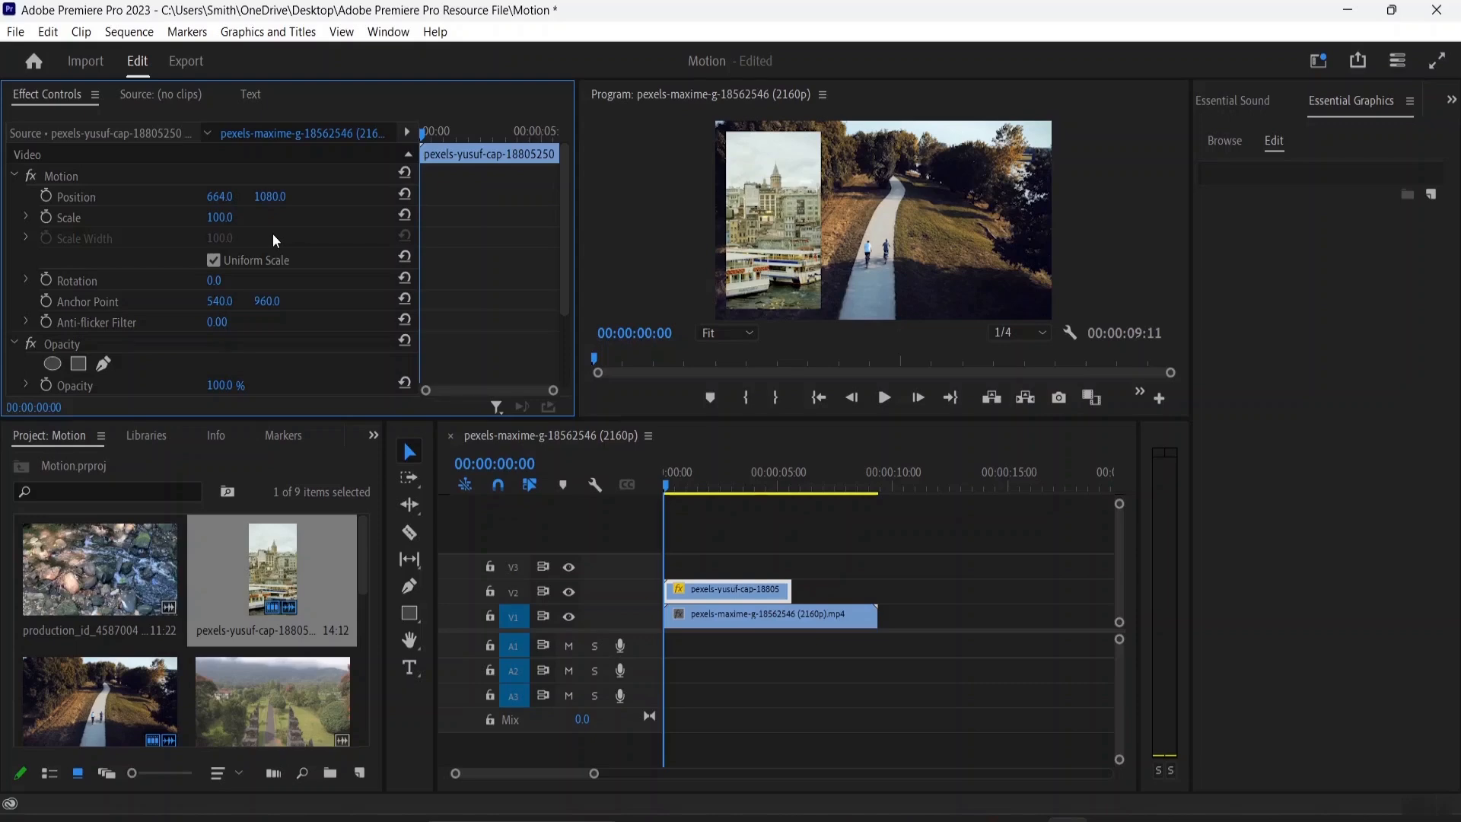
{"action": "mouse_move", "coordinate": [220, 221]}
{"action": "left_mouse_down"}
{"action": "mouse_move", "coordinate": [285, 221]}
{"action": "mouse_move", "coordinate": [190, 222]}
{"action": "mouse_move", "coordinate": [262, 221]}
{"action": "mouse_move", "coordinate": [199, 221]}
{"action": "mouse_move", "coordinate": [237, 221]}
{"action": "mouse_move", "coordinate": [213, 221]}
{"action": "left_mouse_up"}
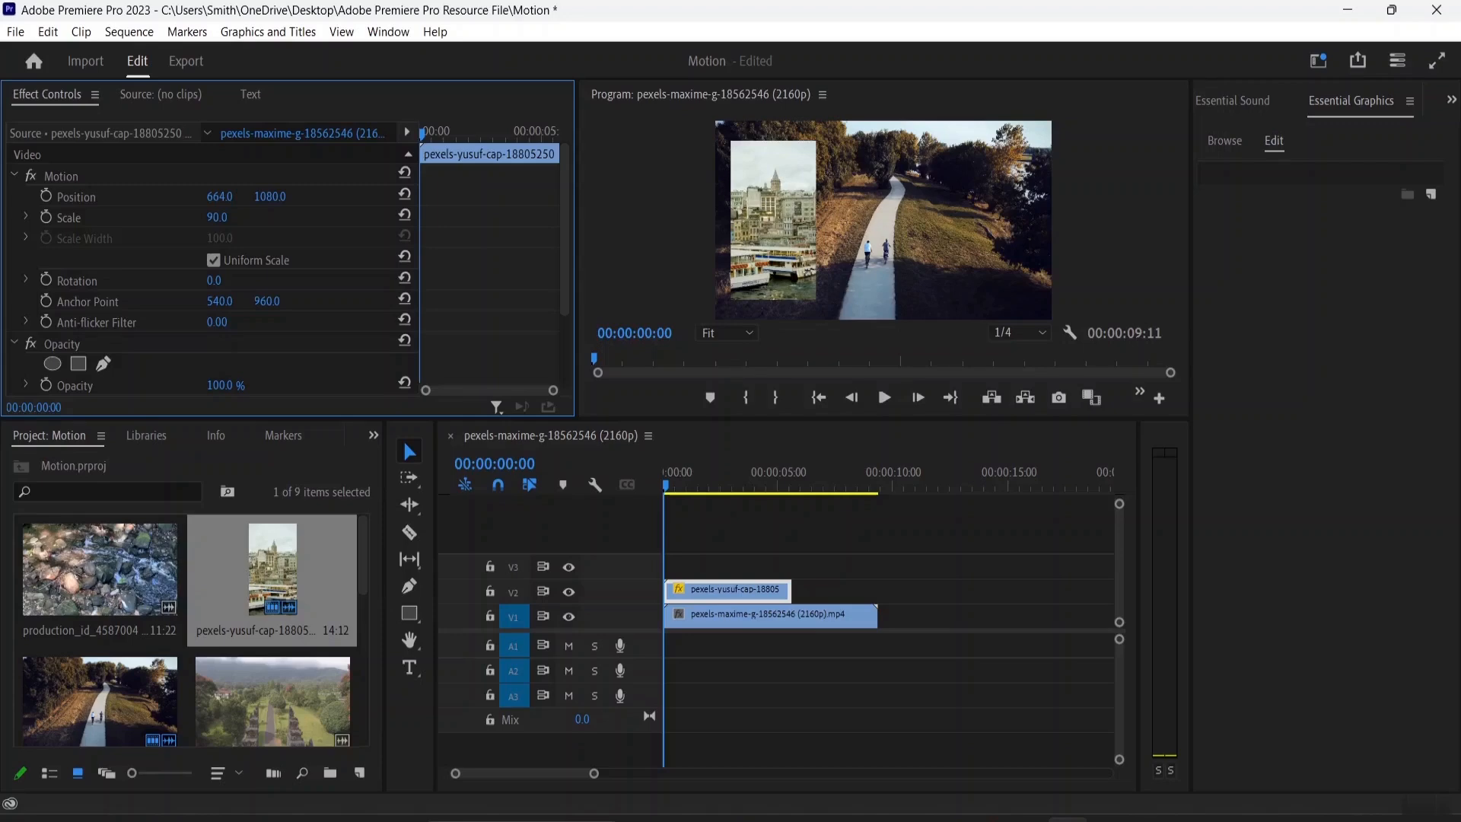
{"action": "mouse_move", "coordinate": [213, 222]}
{"action": "left_mouse_down"}
{"action": "mouse_move", "coordinate": [264, 222]}
{"action": "mouse_move", "coordinate": [222, 222]}
{"action": "mouse_move", "coordinate": [233, 218]}
{"action": "left_mouse_up"}
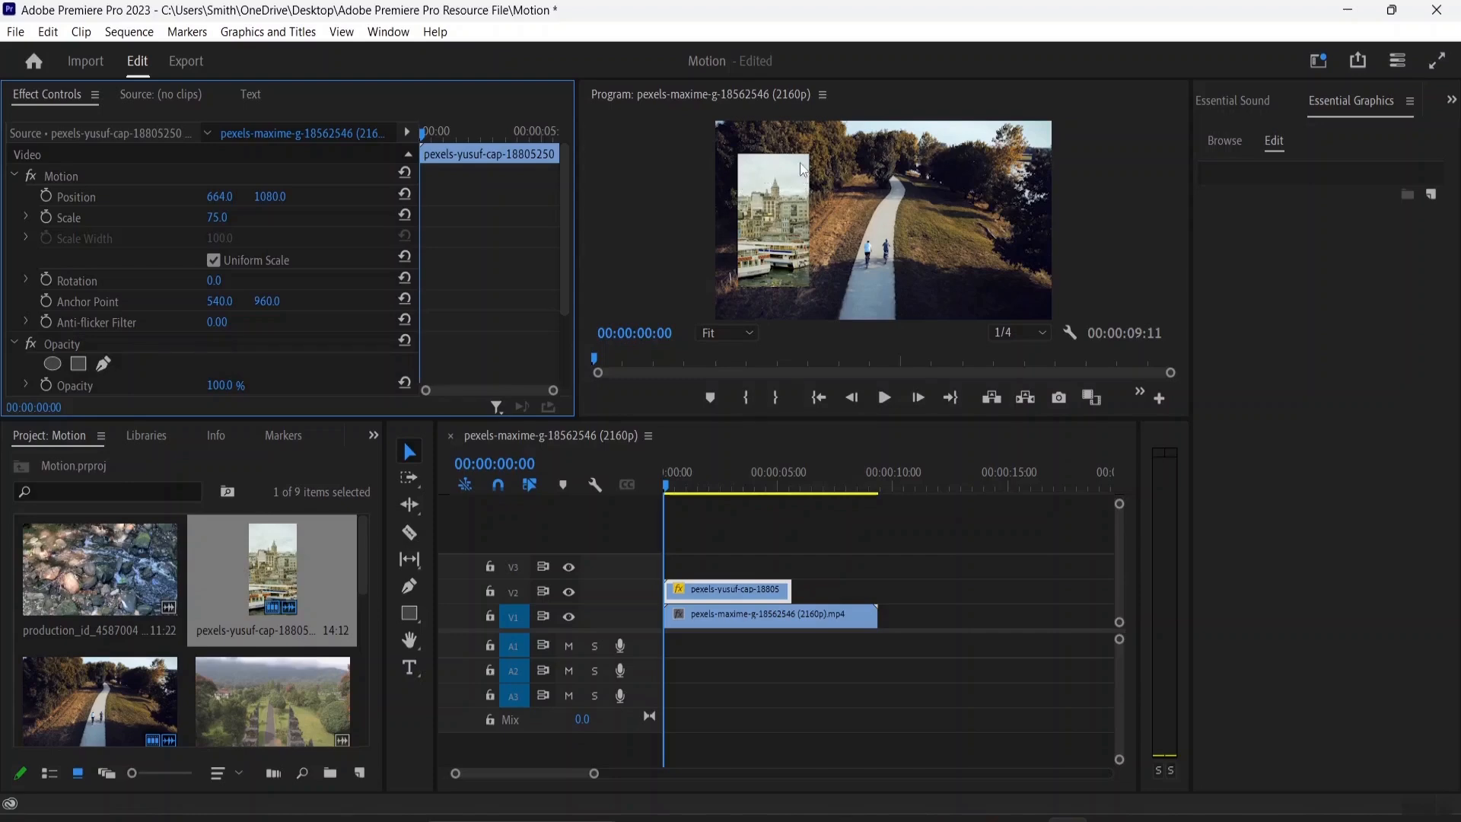
Turn off Uniform Scale, set the overlay's scale height to 90 and width to 109, and turn Uniform Scale back on
{"action": "left_click", "coordinate": [214, 260]}
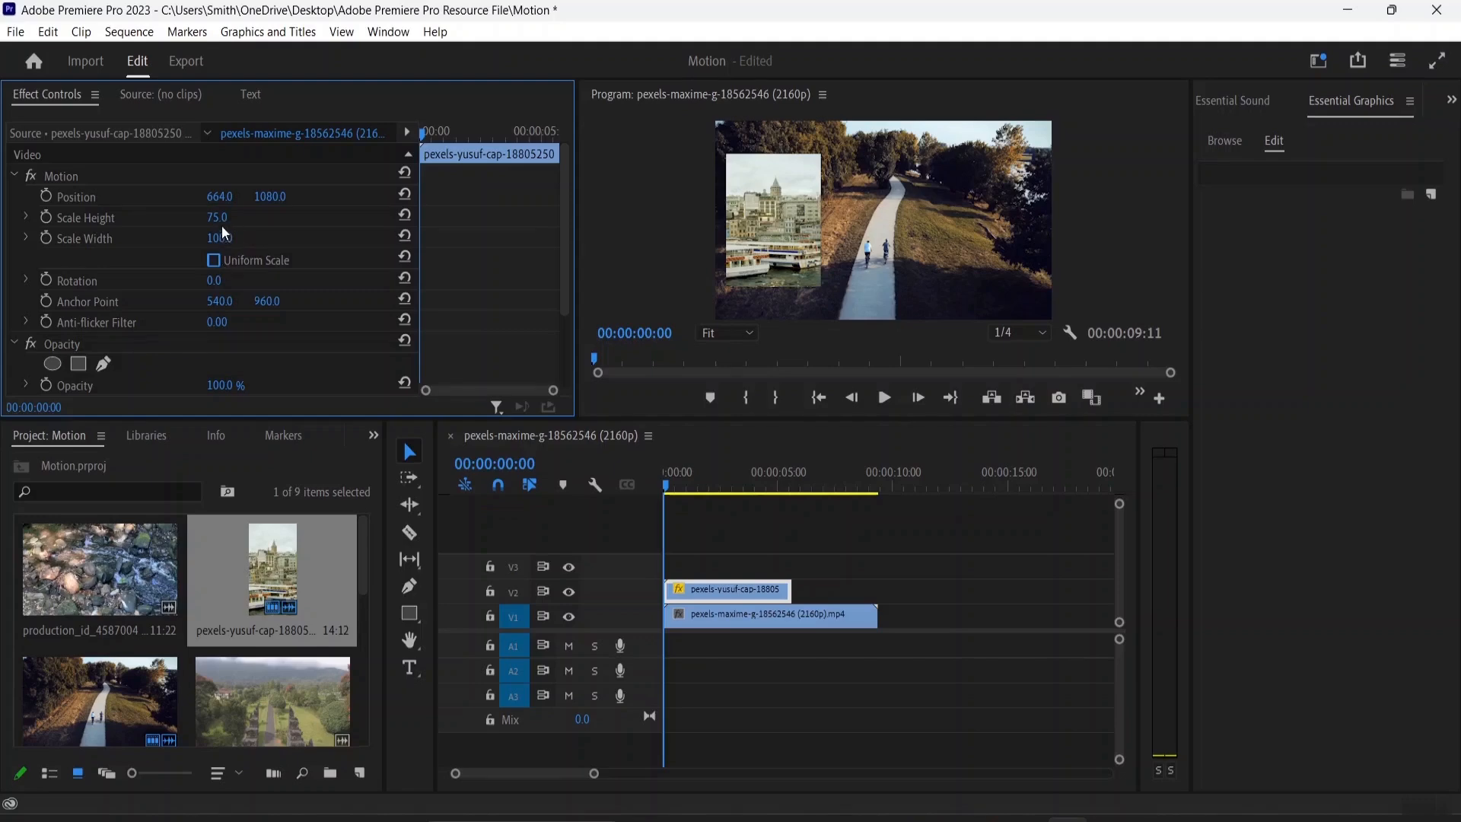
{"action": "mouse_move", "coordinate": [217, 223]}
{"action": "left_mouse_down"}
{"action": "mouse_move", "coordinate": [248, 223]}
{"action": "mouse_move", "coordinate": [233, 223]}
{"action": "left_mouse_up"}
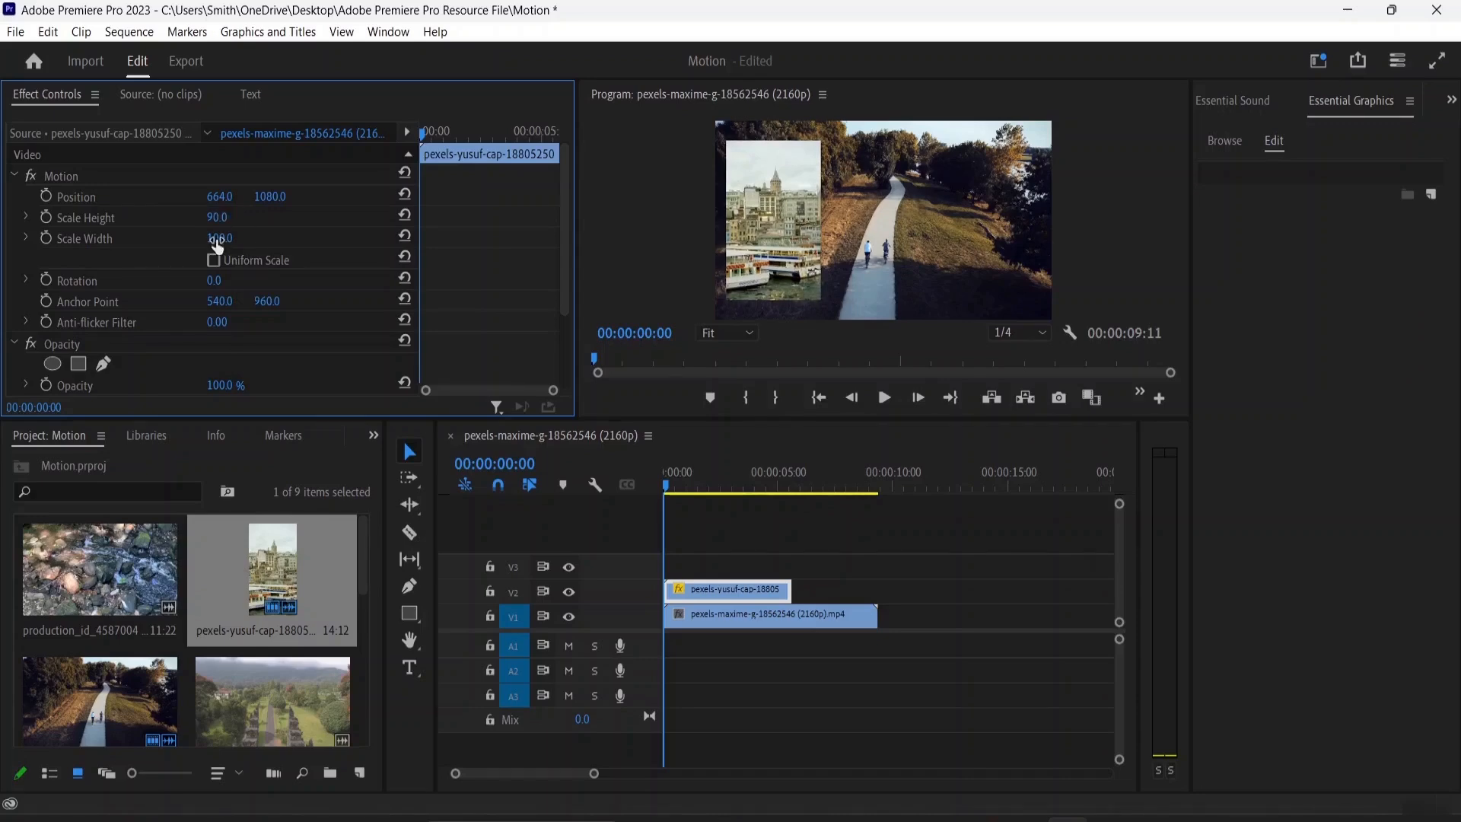
{"action": "left_click_drag", "start_coordinate": [216, 242], "coordinate": [629, 239]}
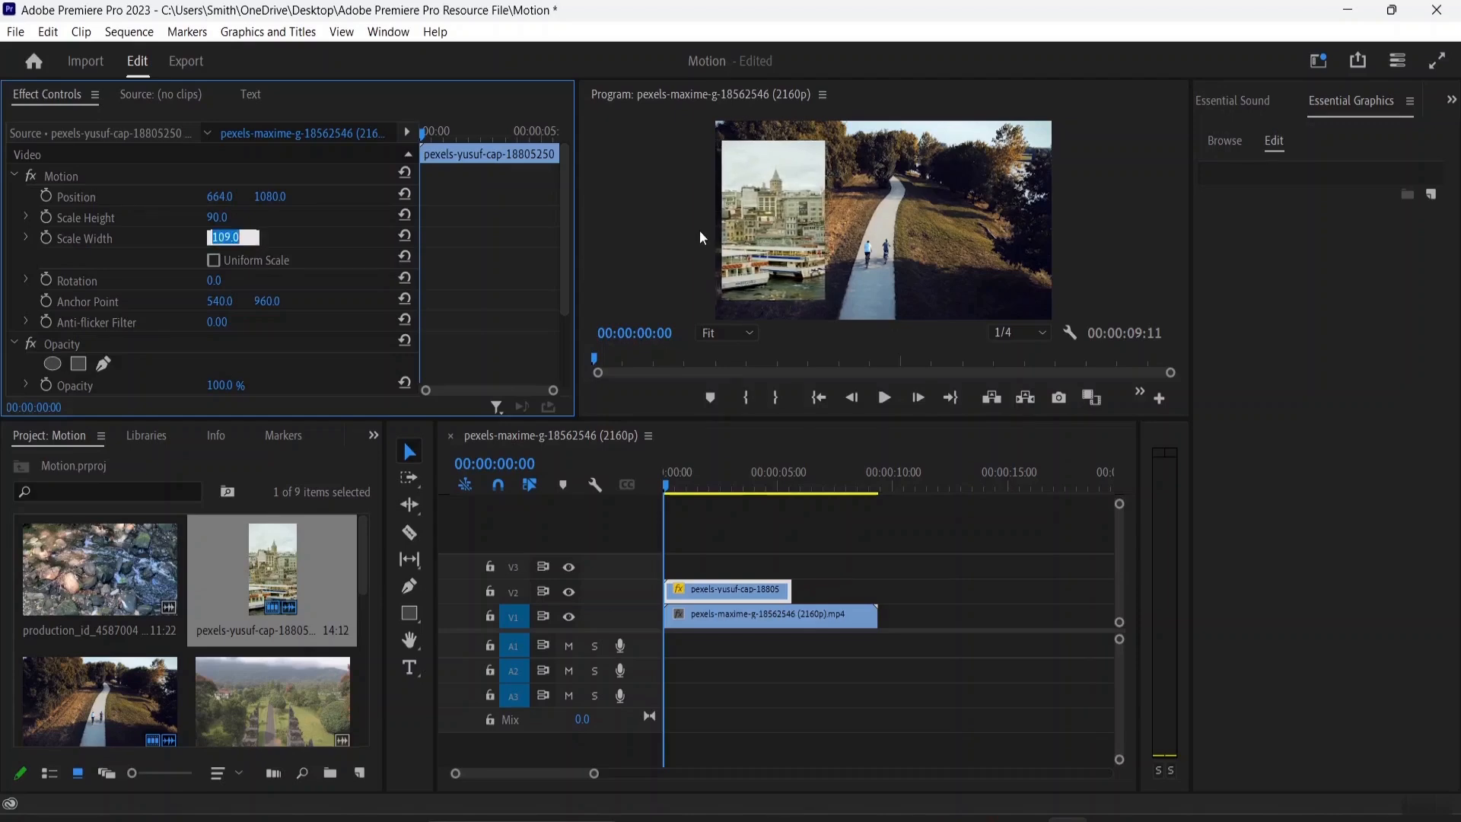
{"action": "left_click", "coordinate": [511, 218]}
{"action": "left_click", "coordinate": [214, 261]}
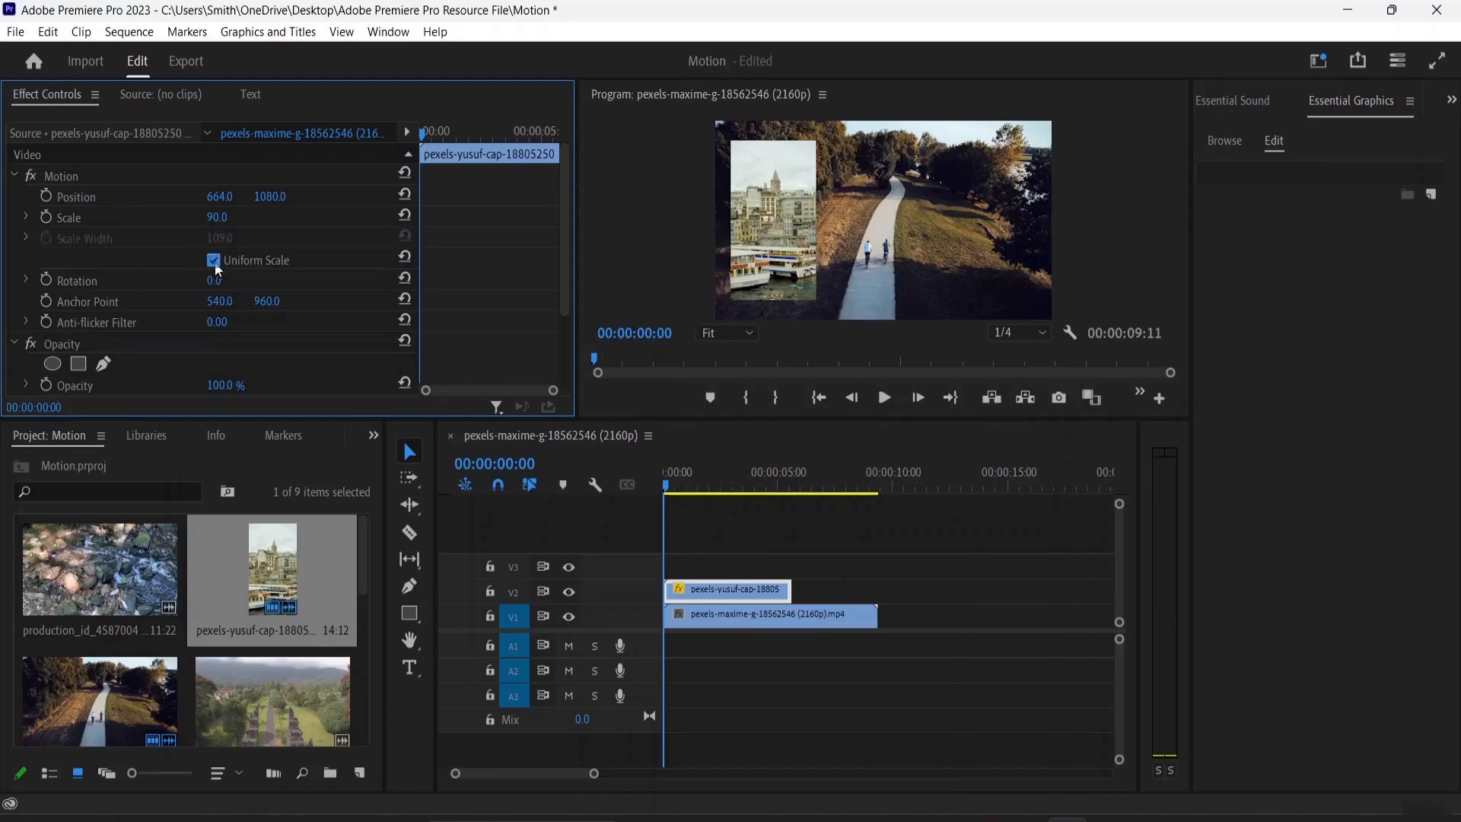
Select the overlay in the program monitor and resize it with its corner and side handles to about 78% scale
{"action": "left_click", "coordinate": [784, 222]}
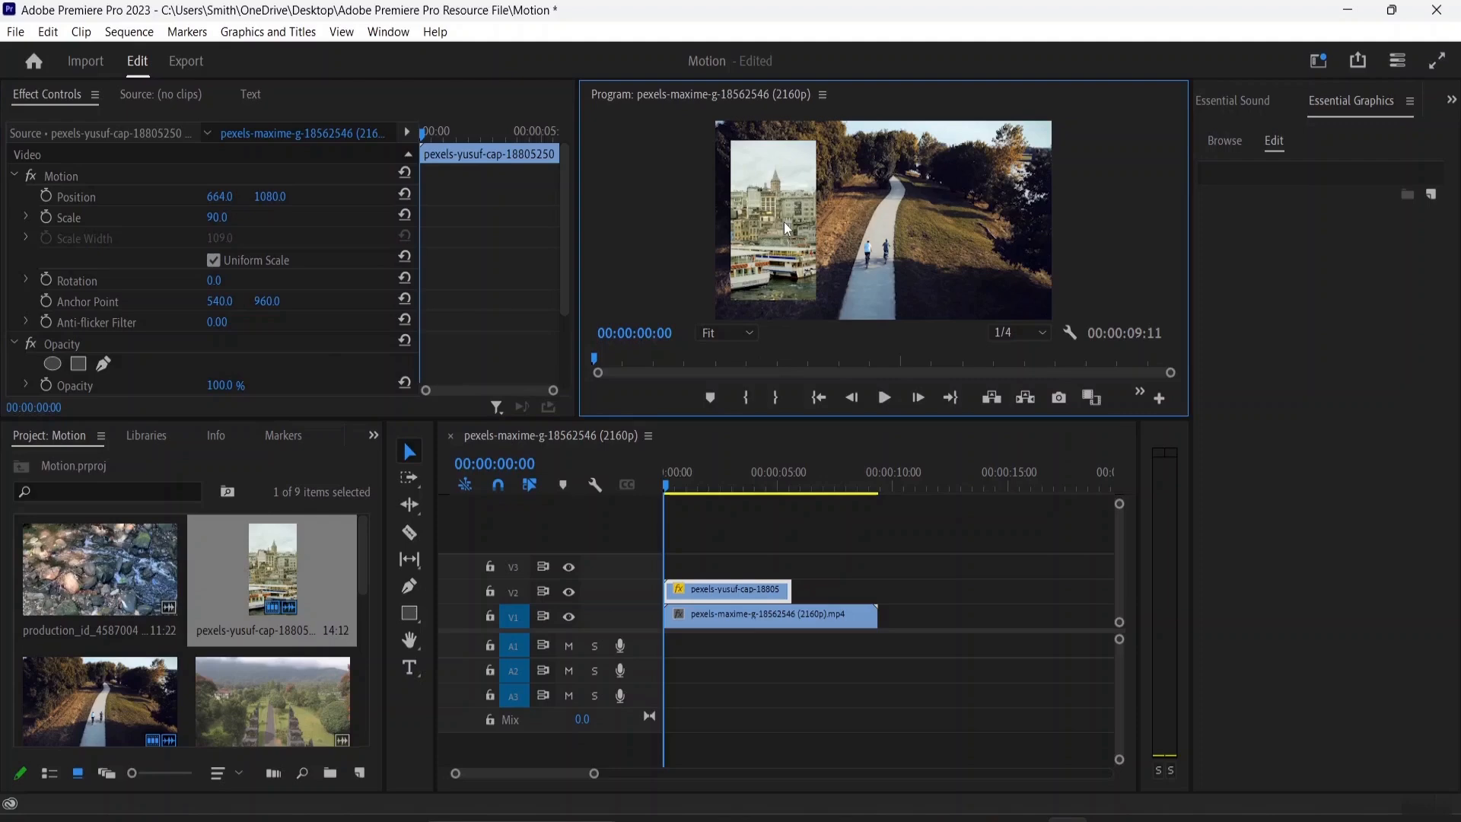
{"action": "left_click", "coordinate": [717, 598]}
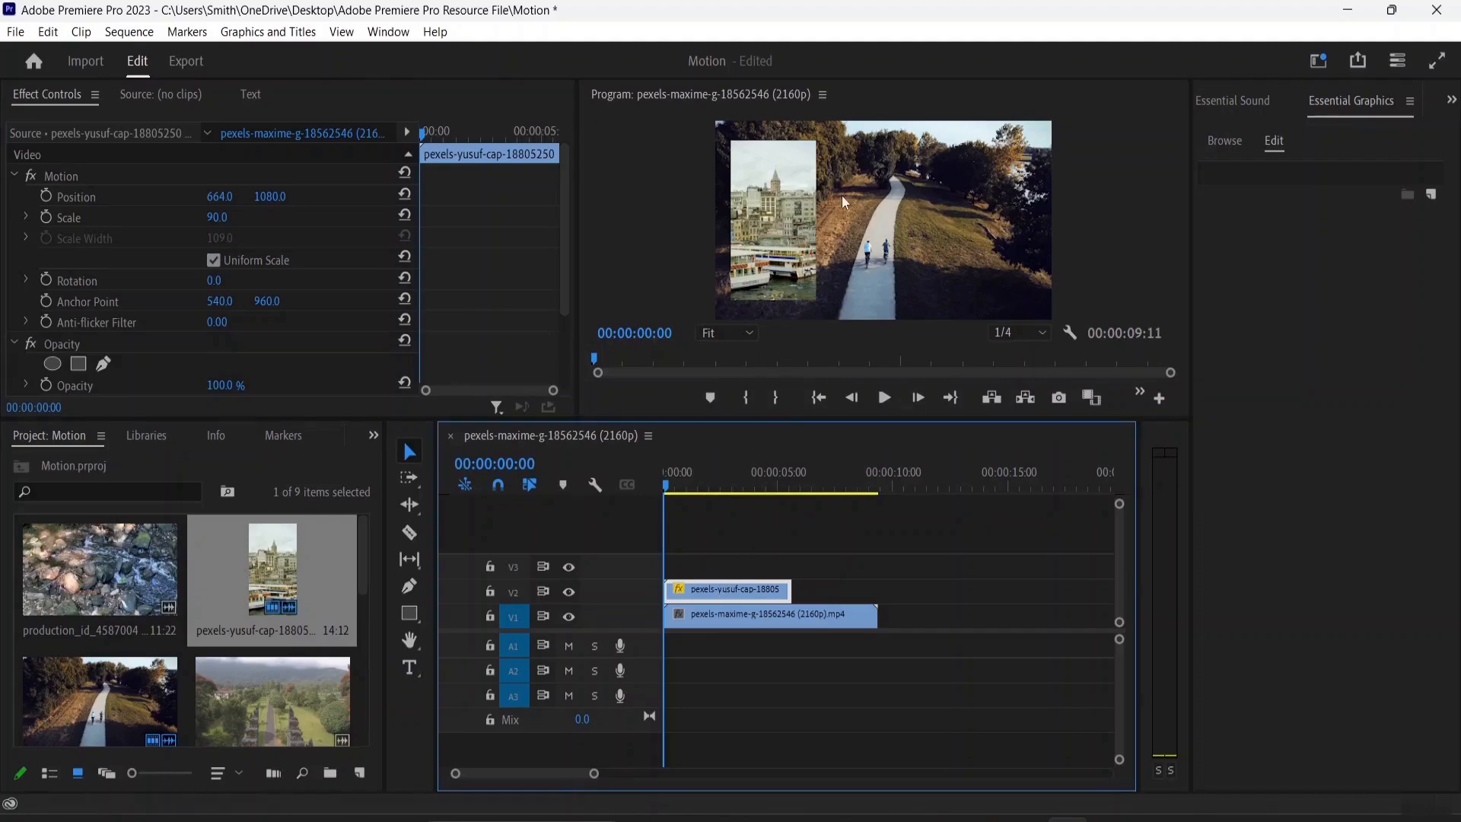
{"action": "left_click", "coordinate": [792, 211]}
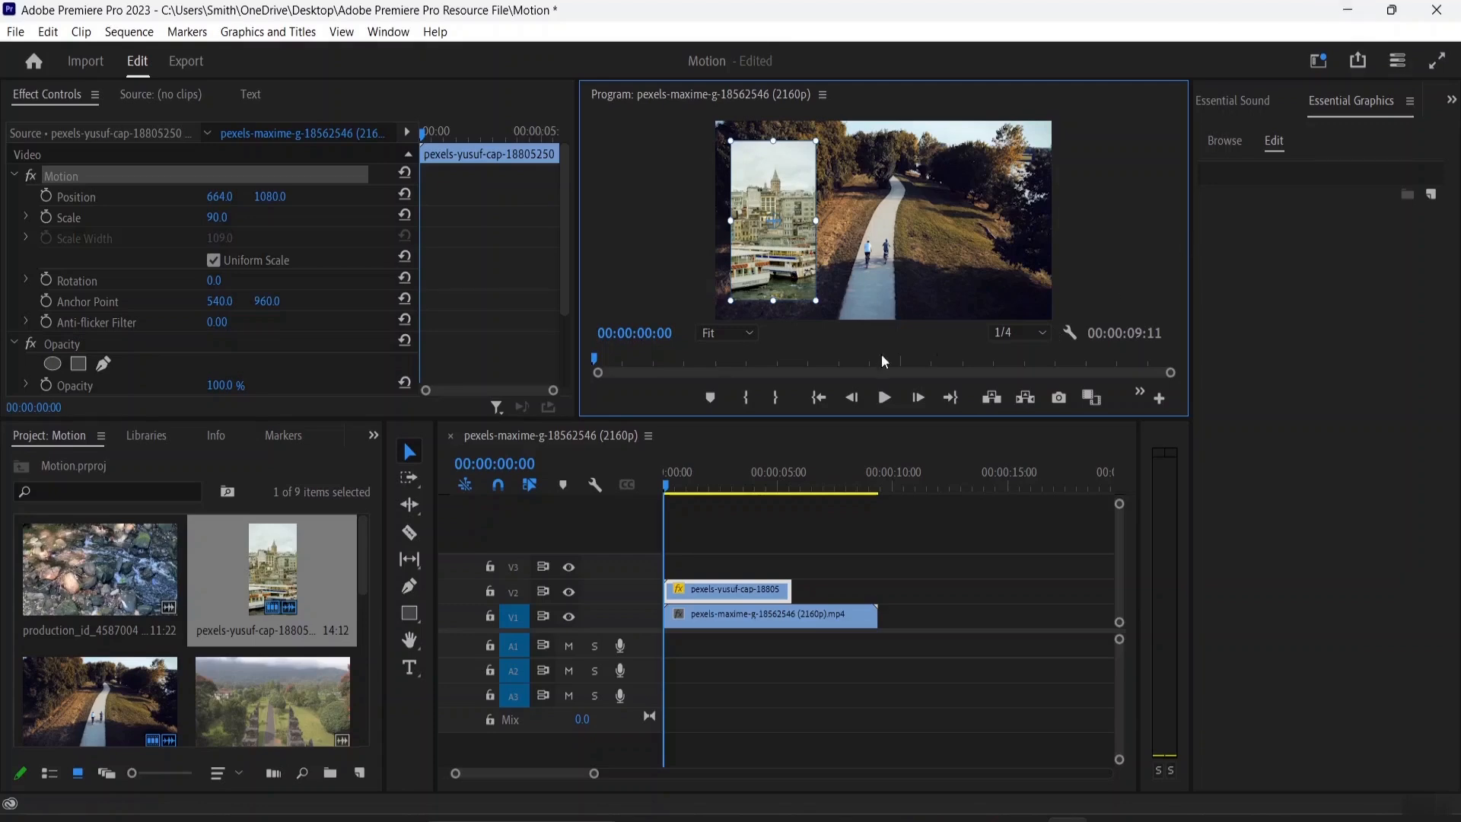
{"action": "left_click_drag", "start_coordinate": [822, 421], "coordinate": [825, 548]}
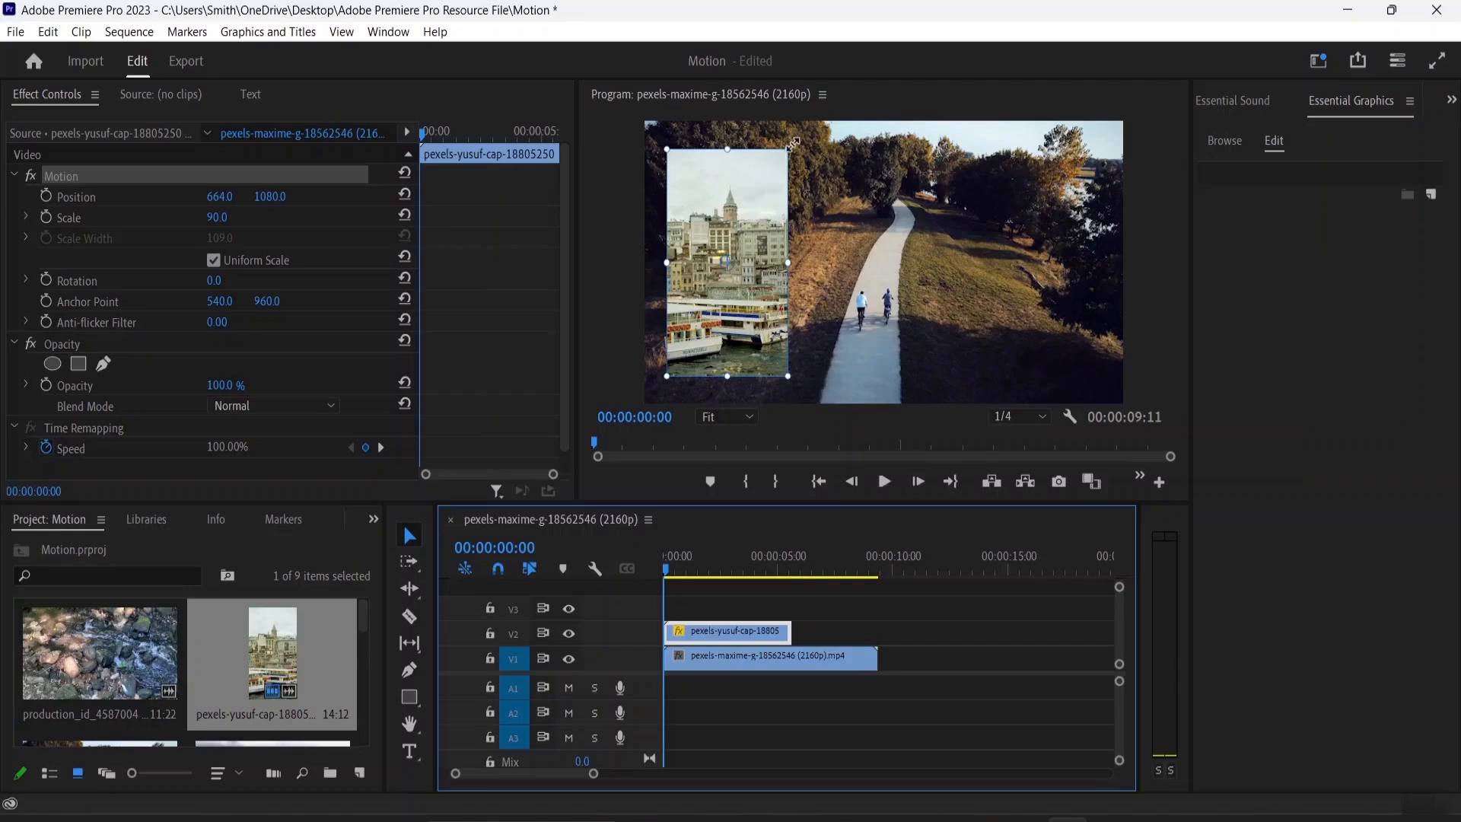
{"action": "left_click_drag", "start_coordinate": [793, 143], "coordinate": [824, 137]}
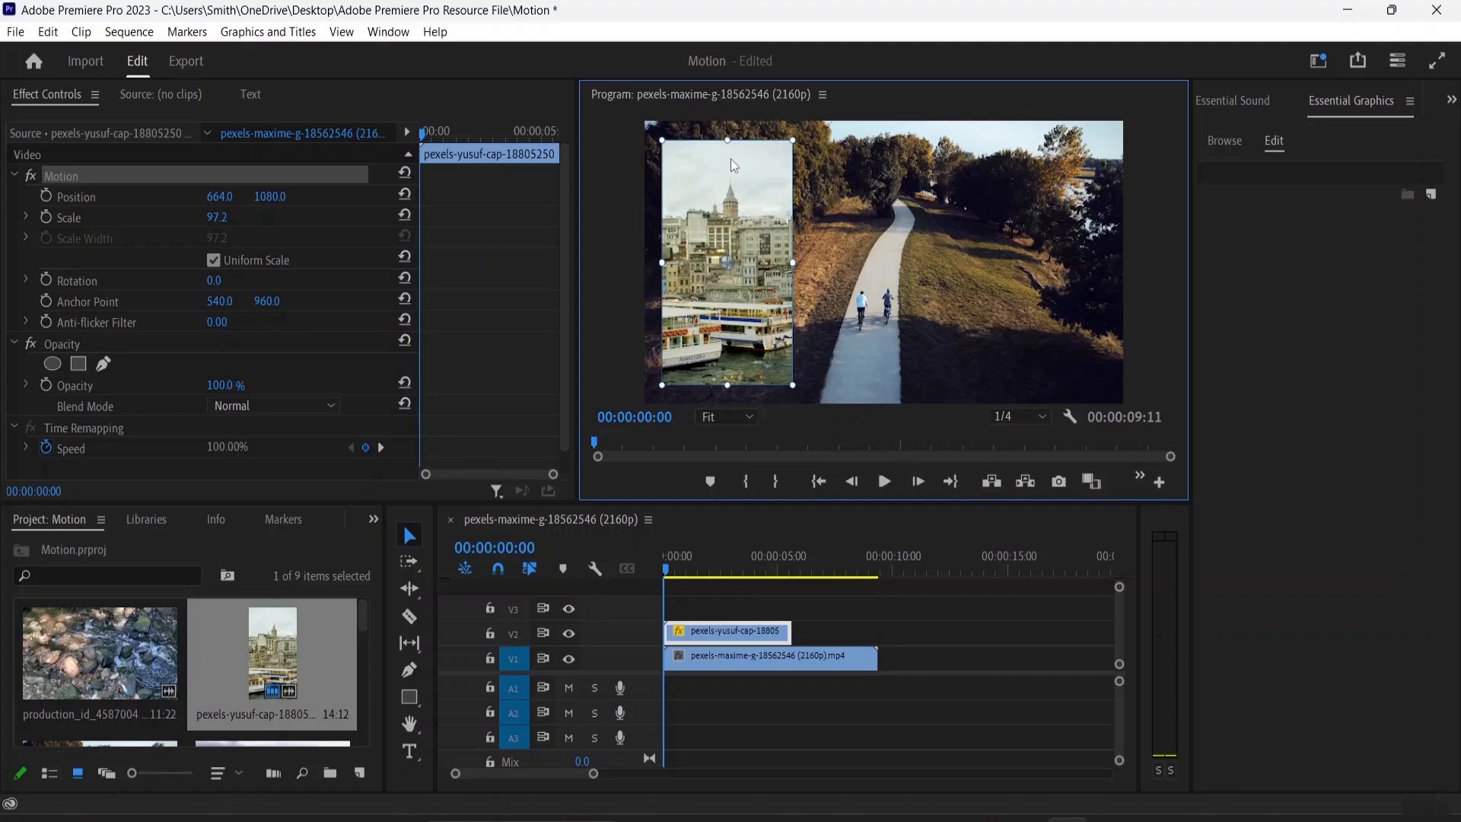
{"action": "mouse_move", "coordinate": [788, 382]}
{"action": "left_mouse_down"}
{"action": "mouse_move", "coordinate": [767, 335]}
{"action": "mouse_move", "coordinate": [743, 326]}
{"action": "mouse_move", "coordinate": [801, 392]}
{"action": "mouse_move", "coordinate": [732, 329]}
{"action": "mouse_move", "coordinate": [777, 374]}
{"action": "left_mouse_up"}
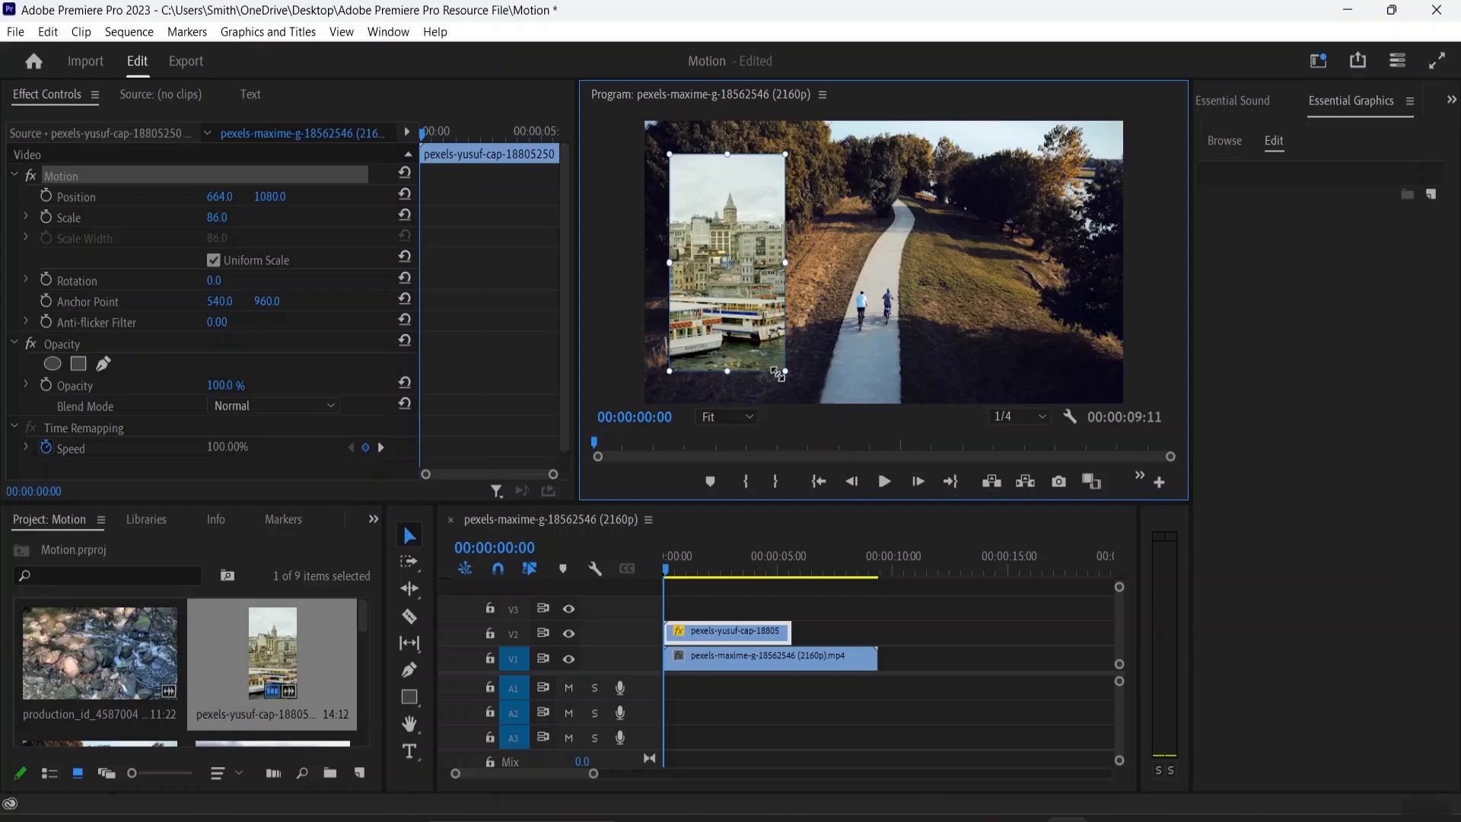
{"action": "mouse_move", "coordinate": [777, 374]}
{"action": "left_mouse_down"}
{"action": "mouse_move", "coordinate": [761, 352]}
{"action": "mouse_move", "coordinate": [773, 371]}
{"action": "left_mouse_up"}
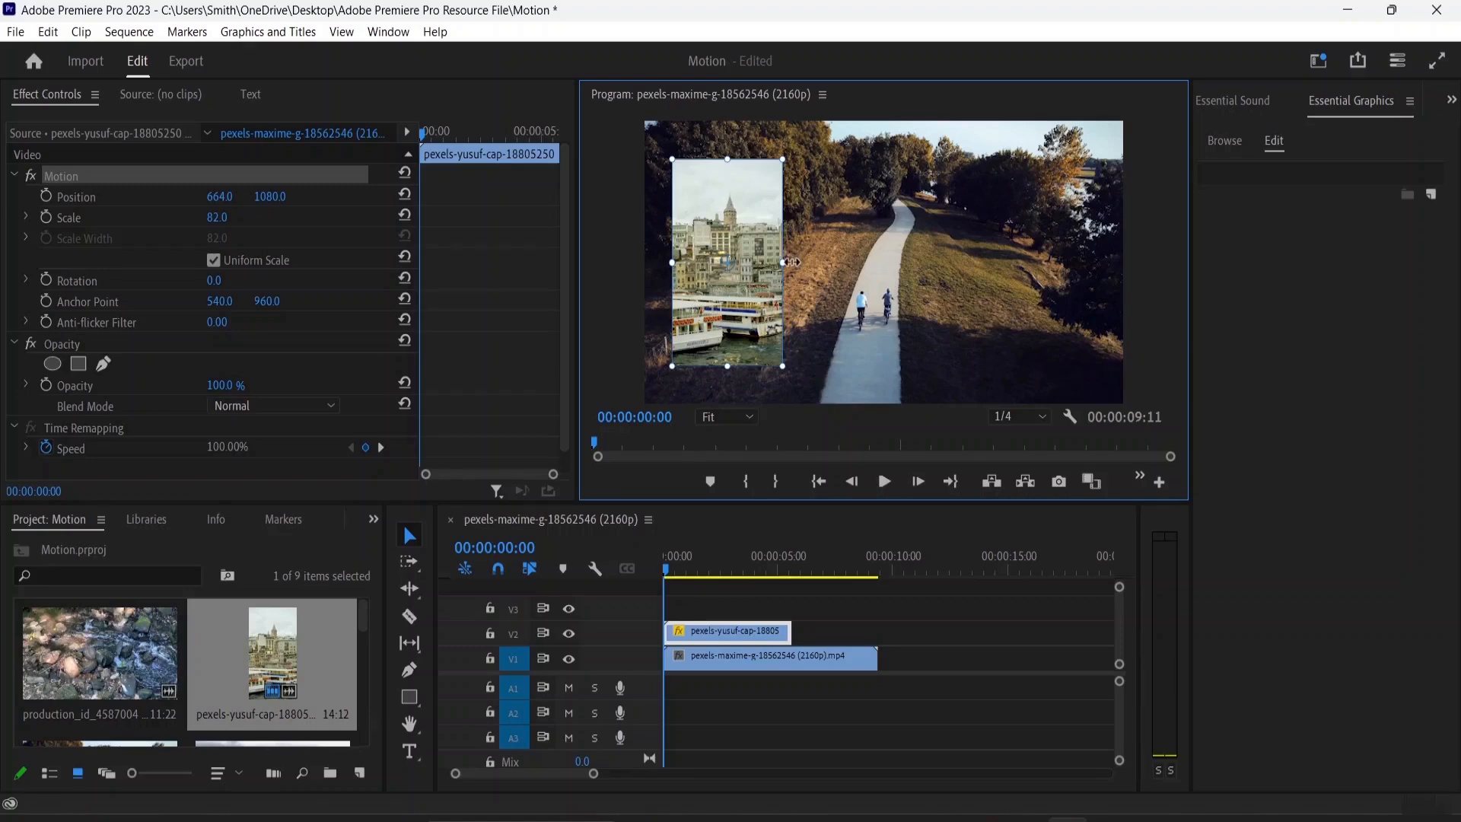
{"action": "mouse_move", "coordinate": [783, 262]}
{"action": "left_mouse_down"}
{"action": "mouse_move", "coordinate": [820, 264]}
{"action": "mouse_move", "coordinate": [768, 262]}
{"action": "mouse_move", "coordinate": [792, 260]}
{"action": "left_mouse_up"}
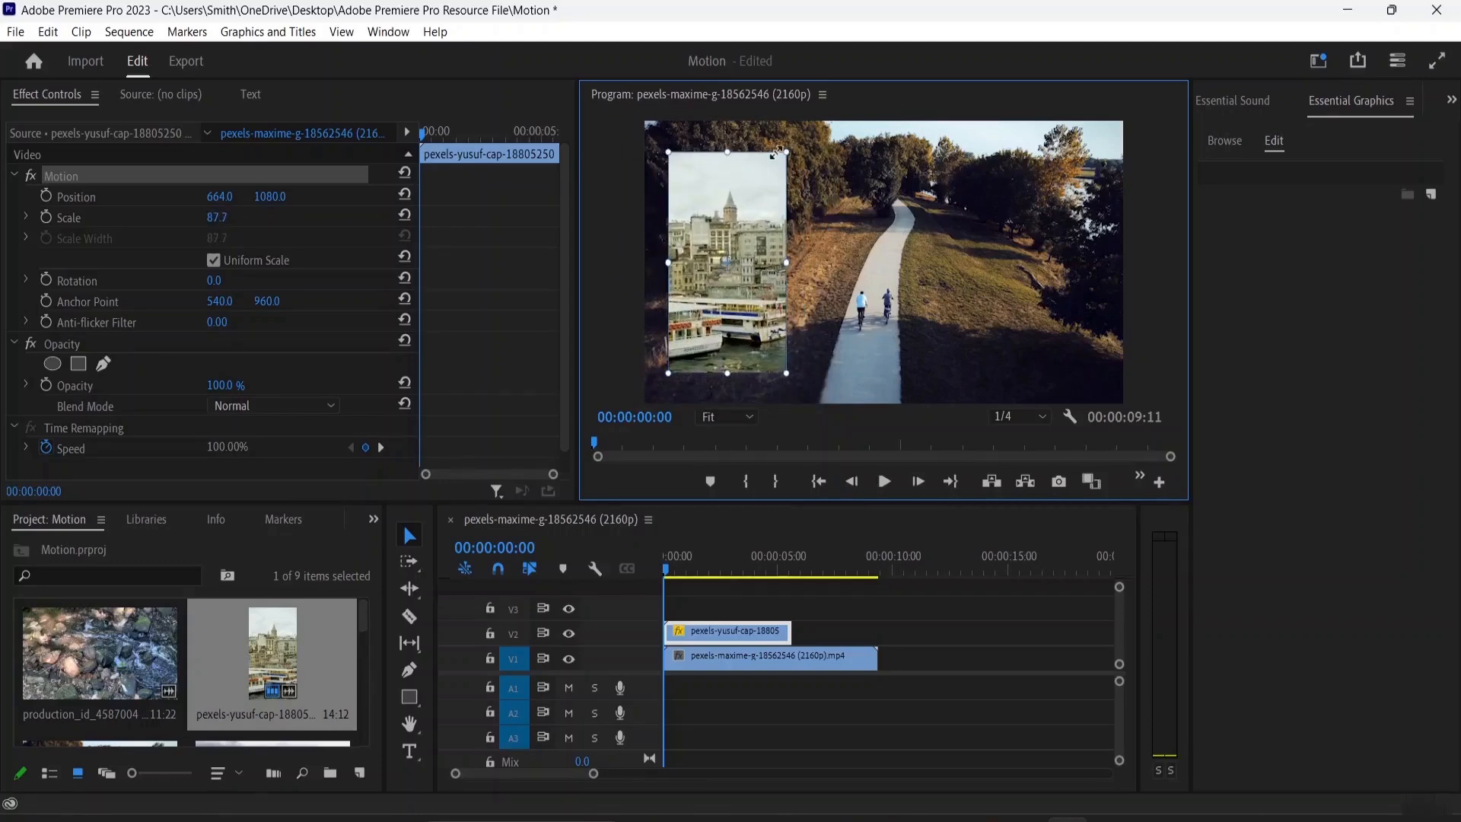
{"action": "mouse_move", "coordinate": [787, 150]}
{"action": "left_mouse_down"}
{"action": "mouse_move", "coordinate": [812, 131]}
{"action": "mouse_move", "coordinate": [777, 160]}
{"action": "left_mouse_up"}
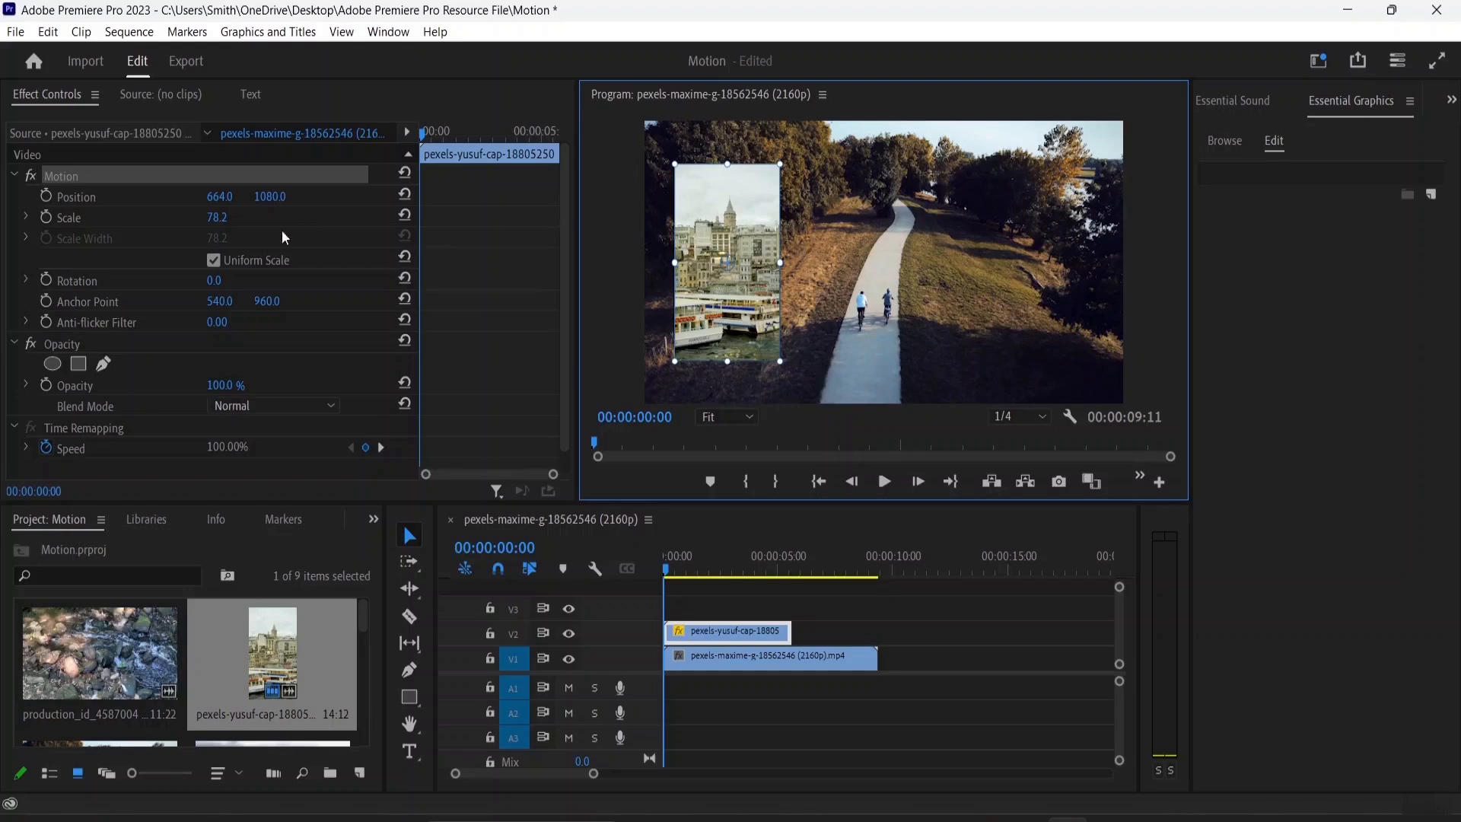
Turn off Uniform Scale and set the overlay's scale width to 100 using its slider
{"action": "left_click", "coordinate": [214, 260]}
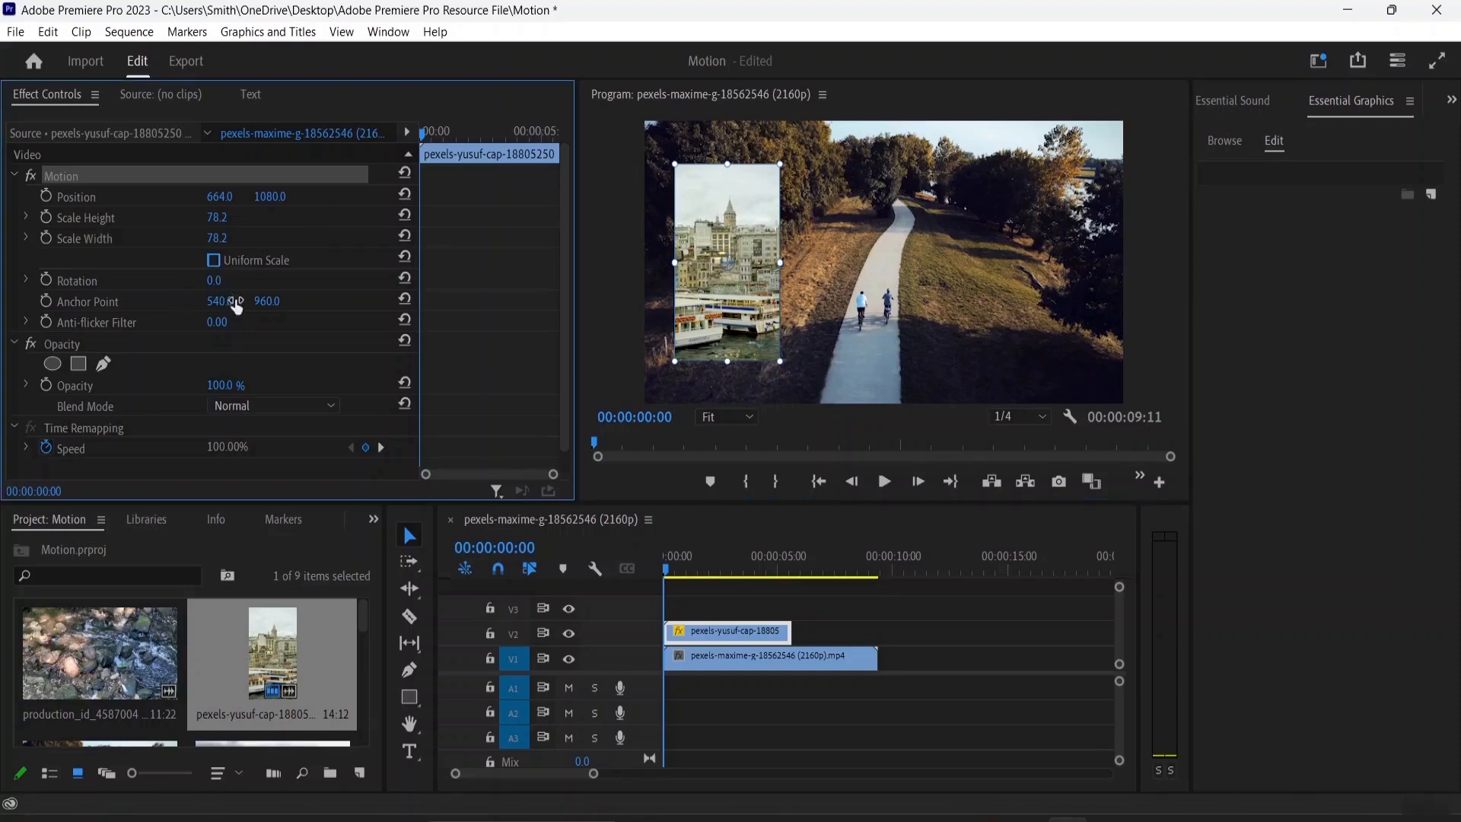
{"action": "left_click", "coordinate": [26, 238]}
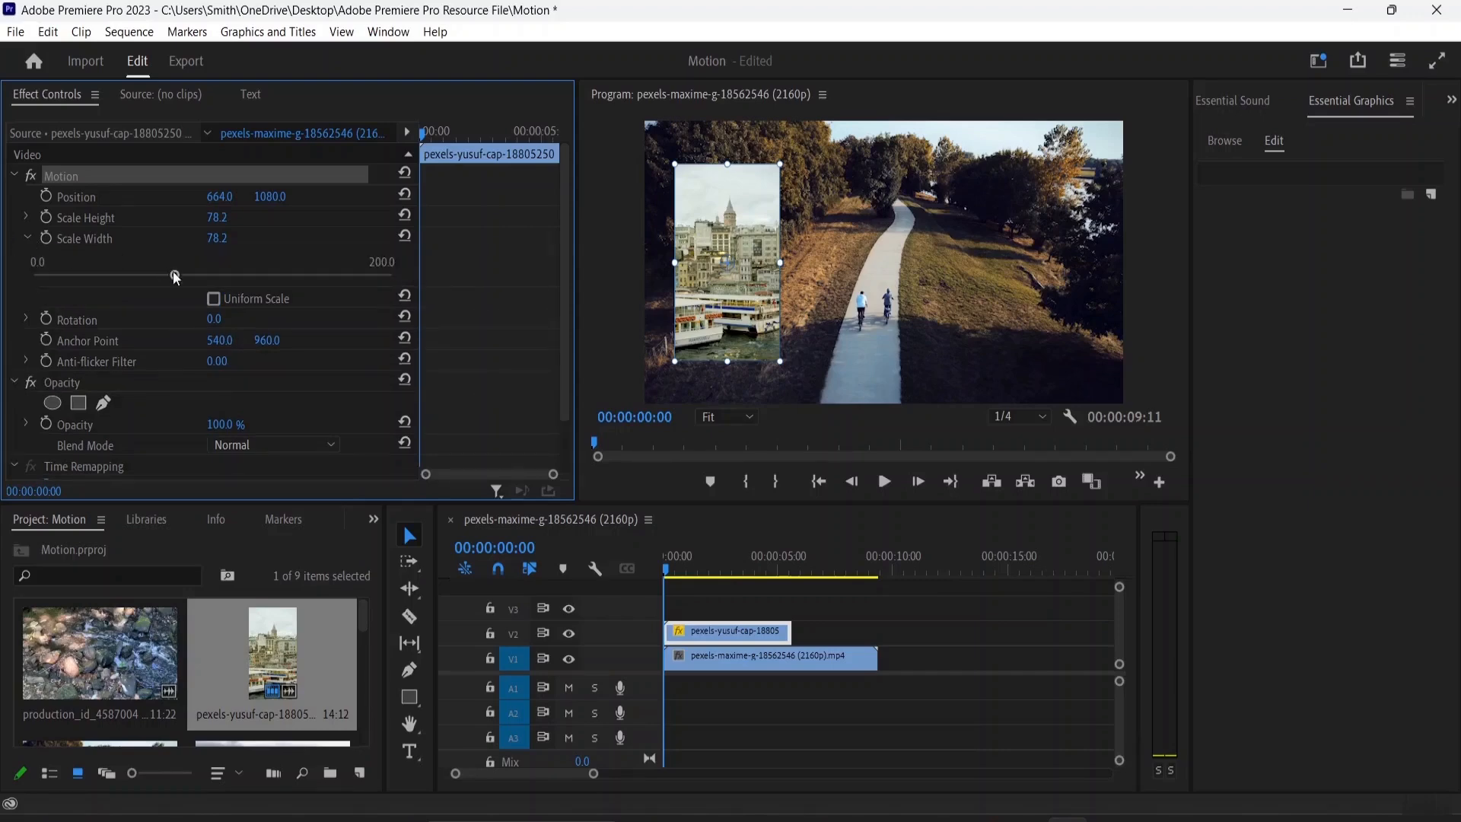
{"action": "left_click_drag", "start_coordinate": [175, 276], "coordinate": [213, 278]}
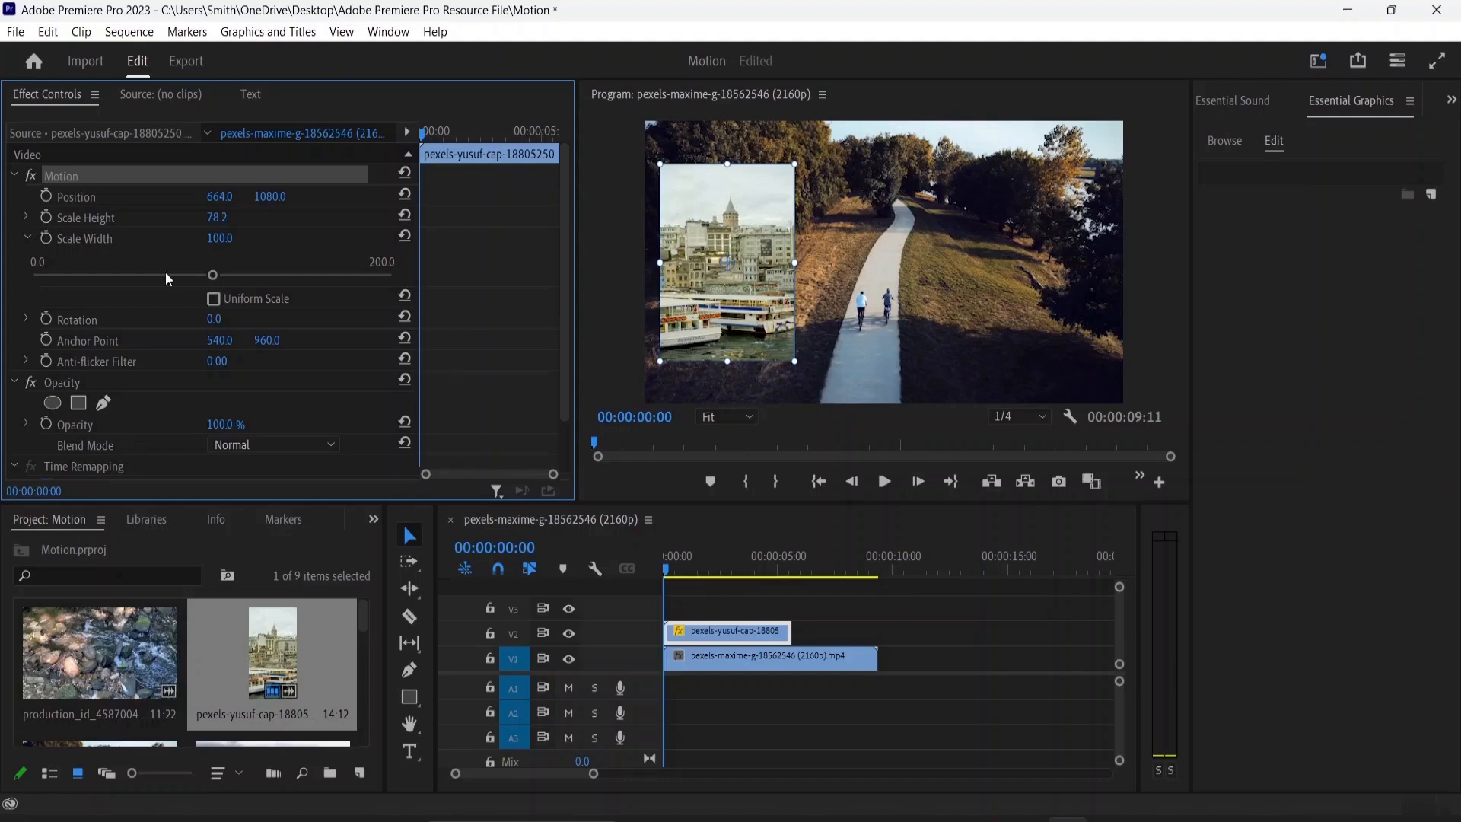
{"action": "left_click", "coordinate": [23, 235]}
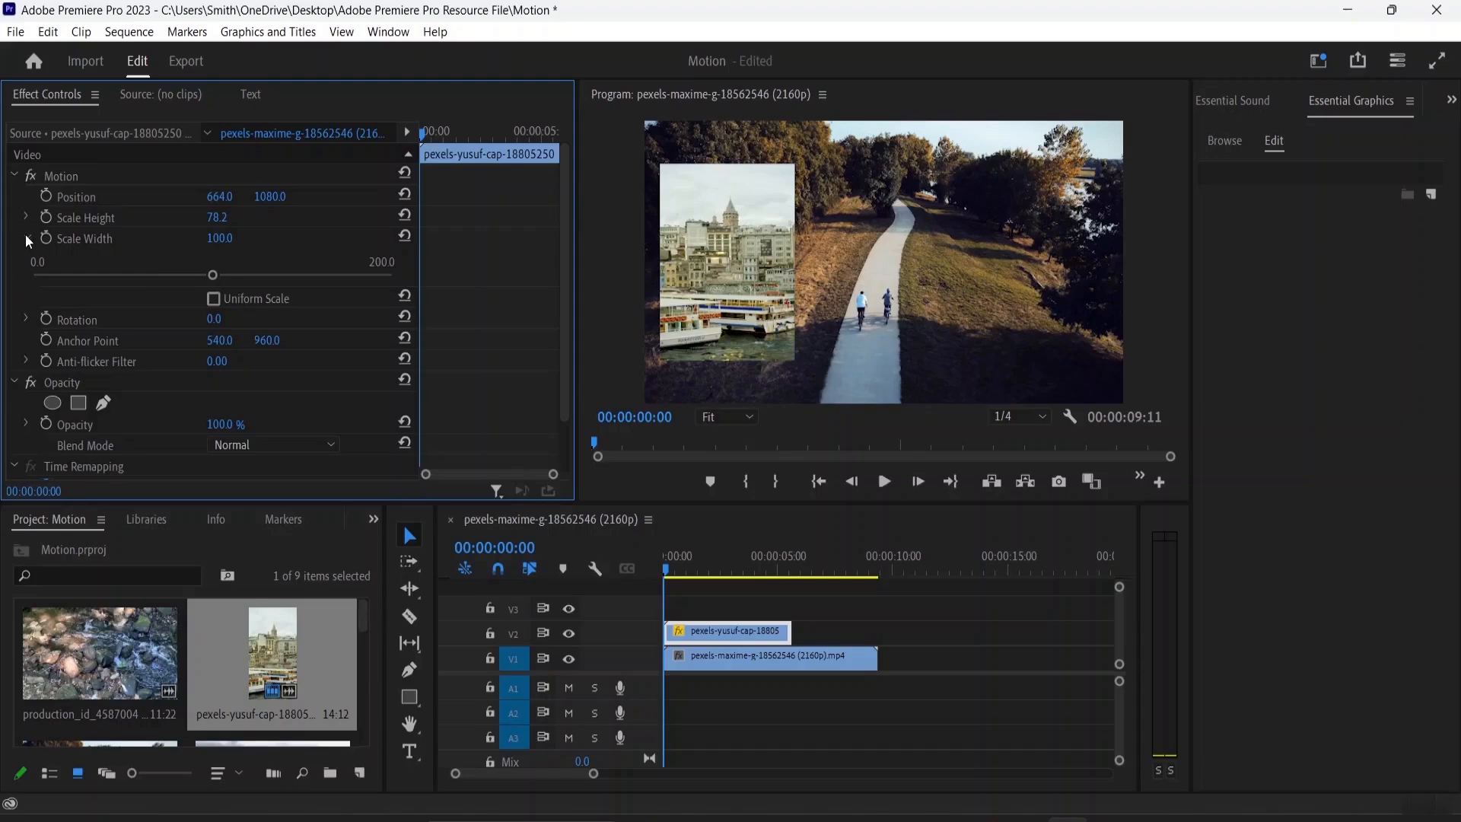
{"action": "left_click", "coordinate": [27, 236]}
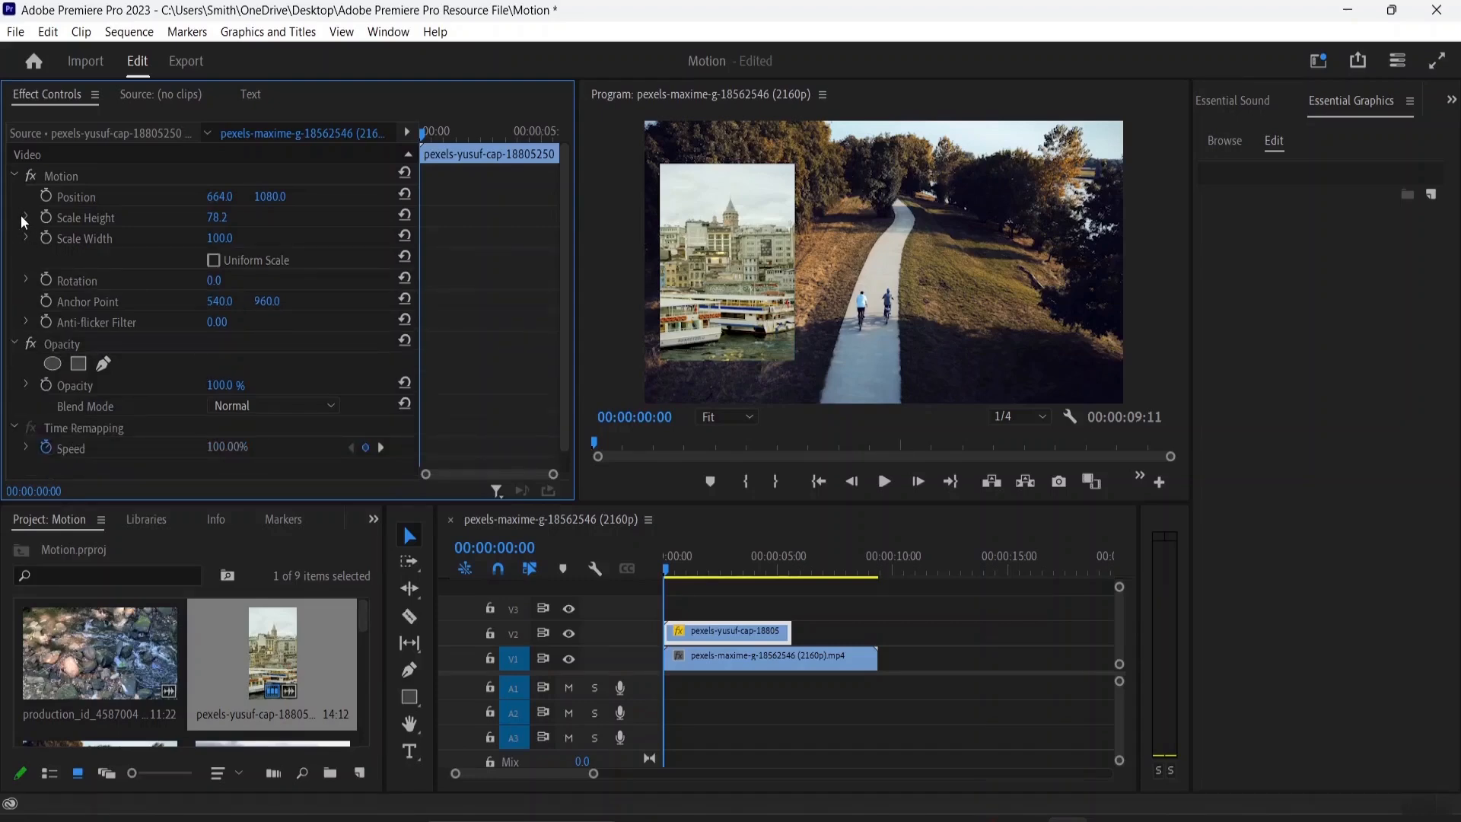
Set the overlay's scale height to about 97.4 using its slider
{"action": "left_click", "coordinate": [28, 219]}
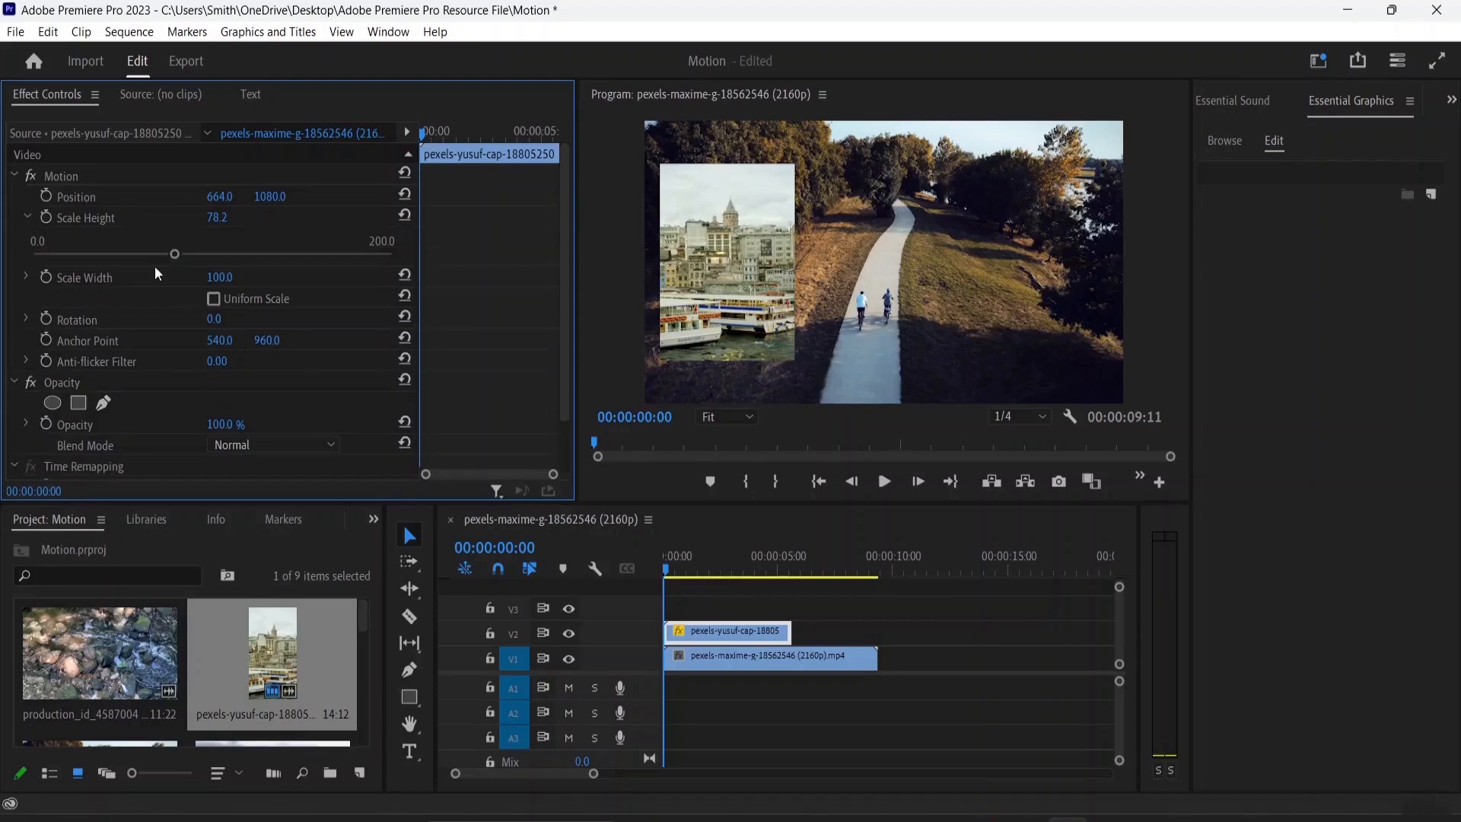
{"action": "left_click_drag", "start_coordinate": [177, 259], "coordinate": [209, 261]}
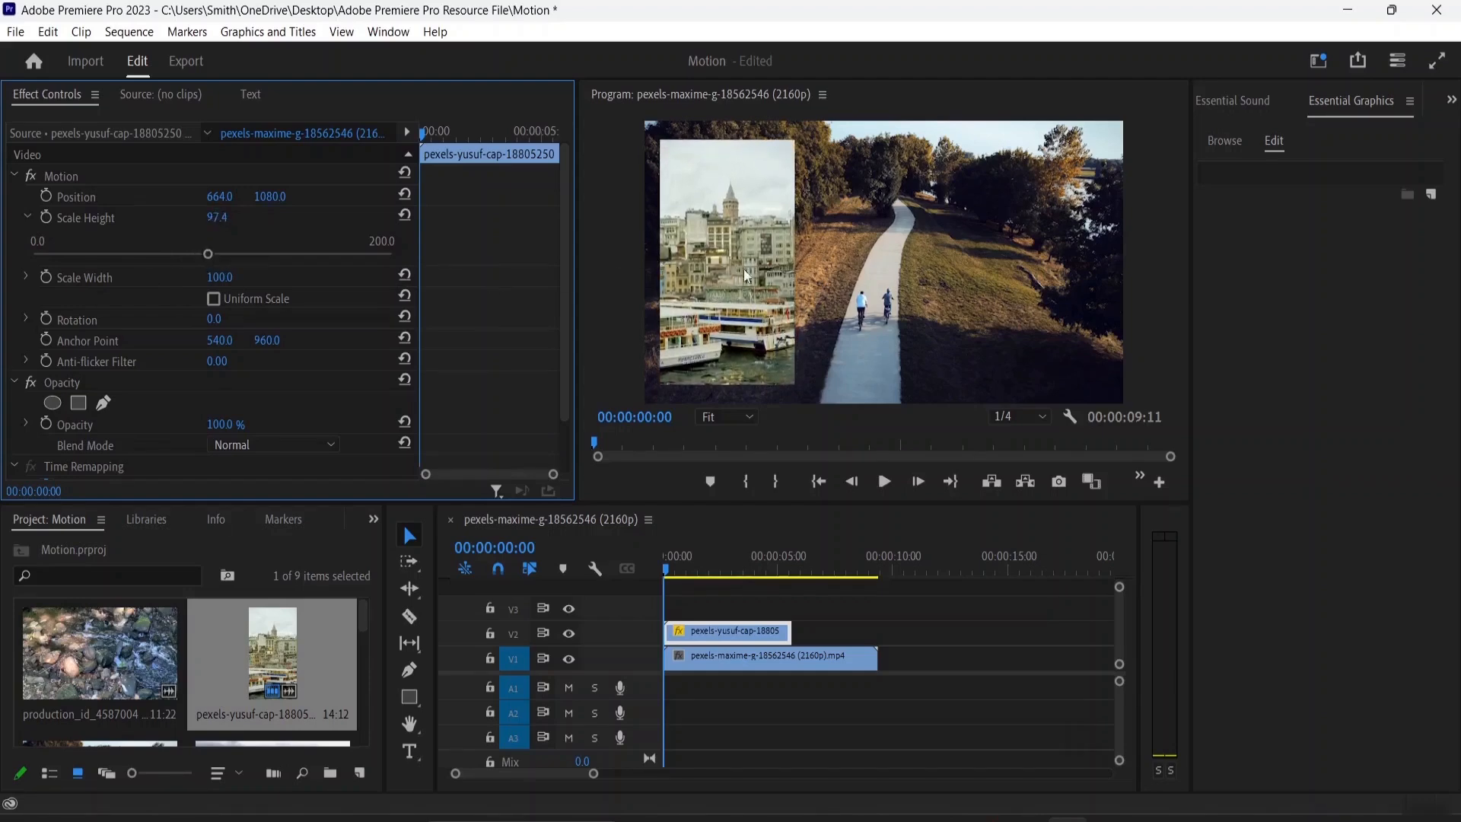
{"action": "left_click", "coordinate": [27, 219]}
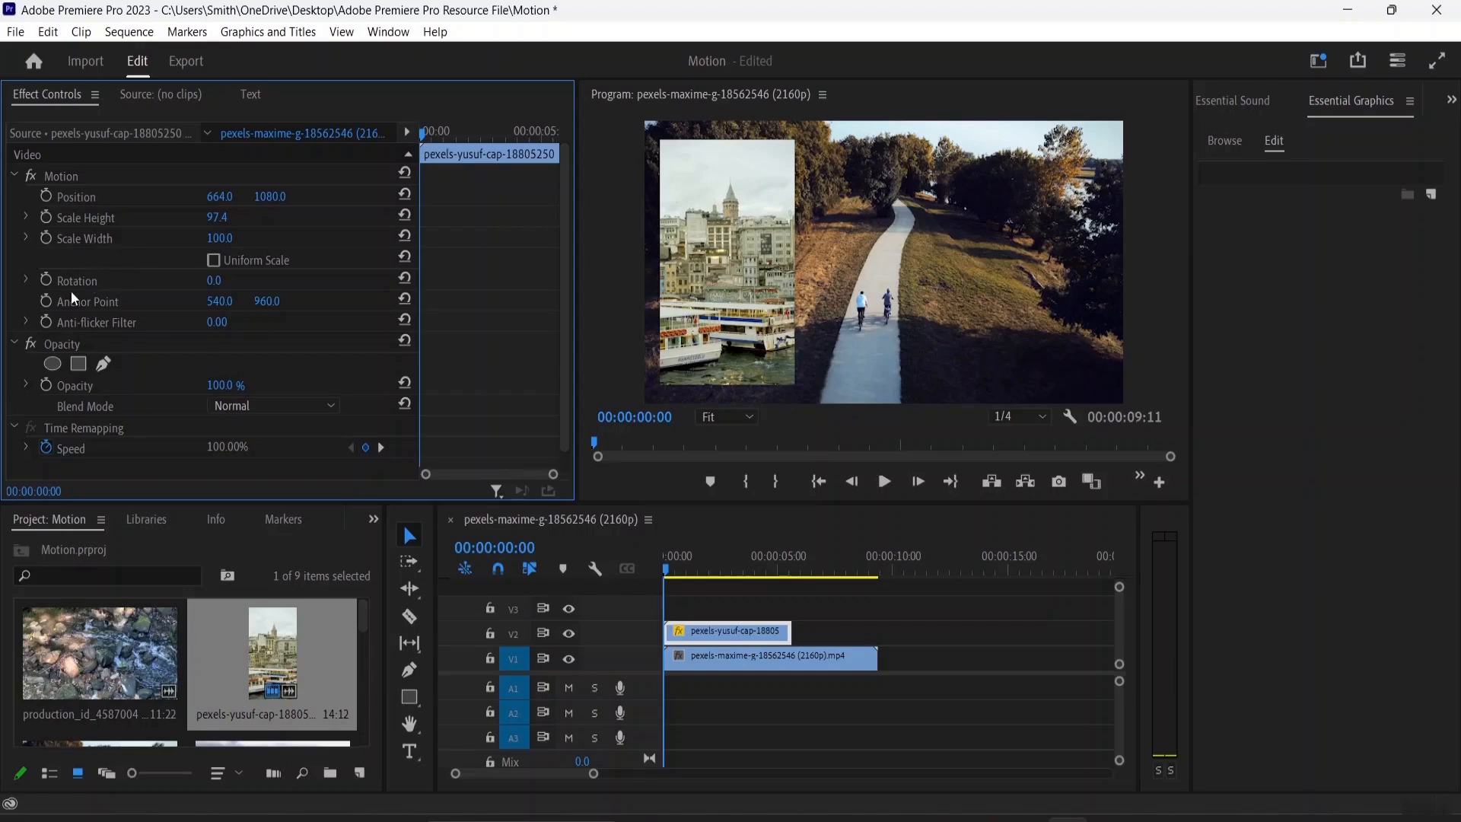
Rotate the overlay to 140° and reset its rotation
{"action": "left_click", "coordinate": [719, 280]}
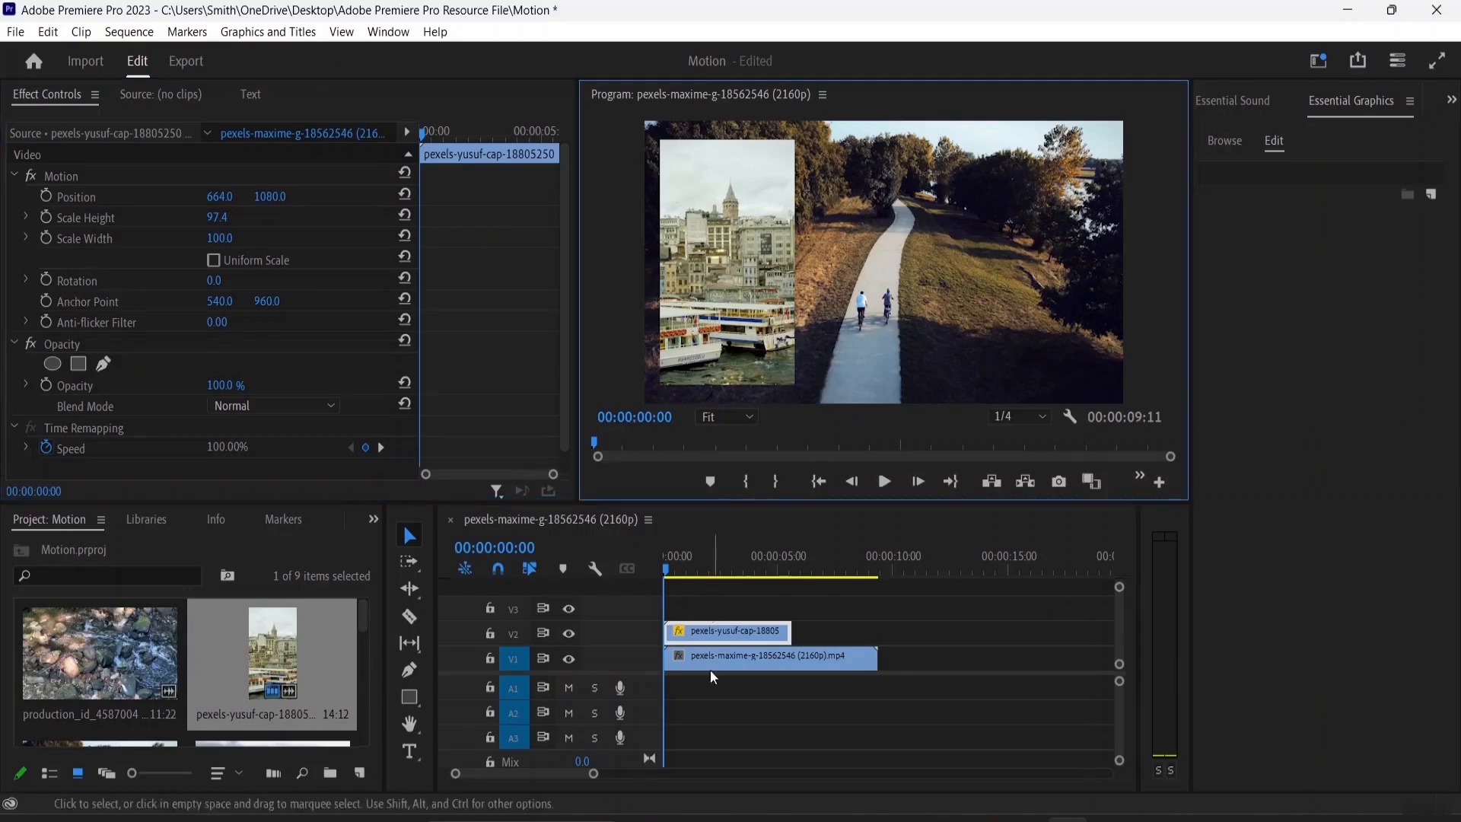
{"action": "left_click", "coordinate": [733, 241]}
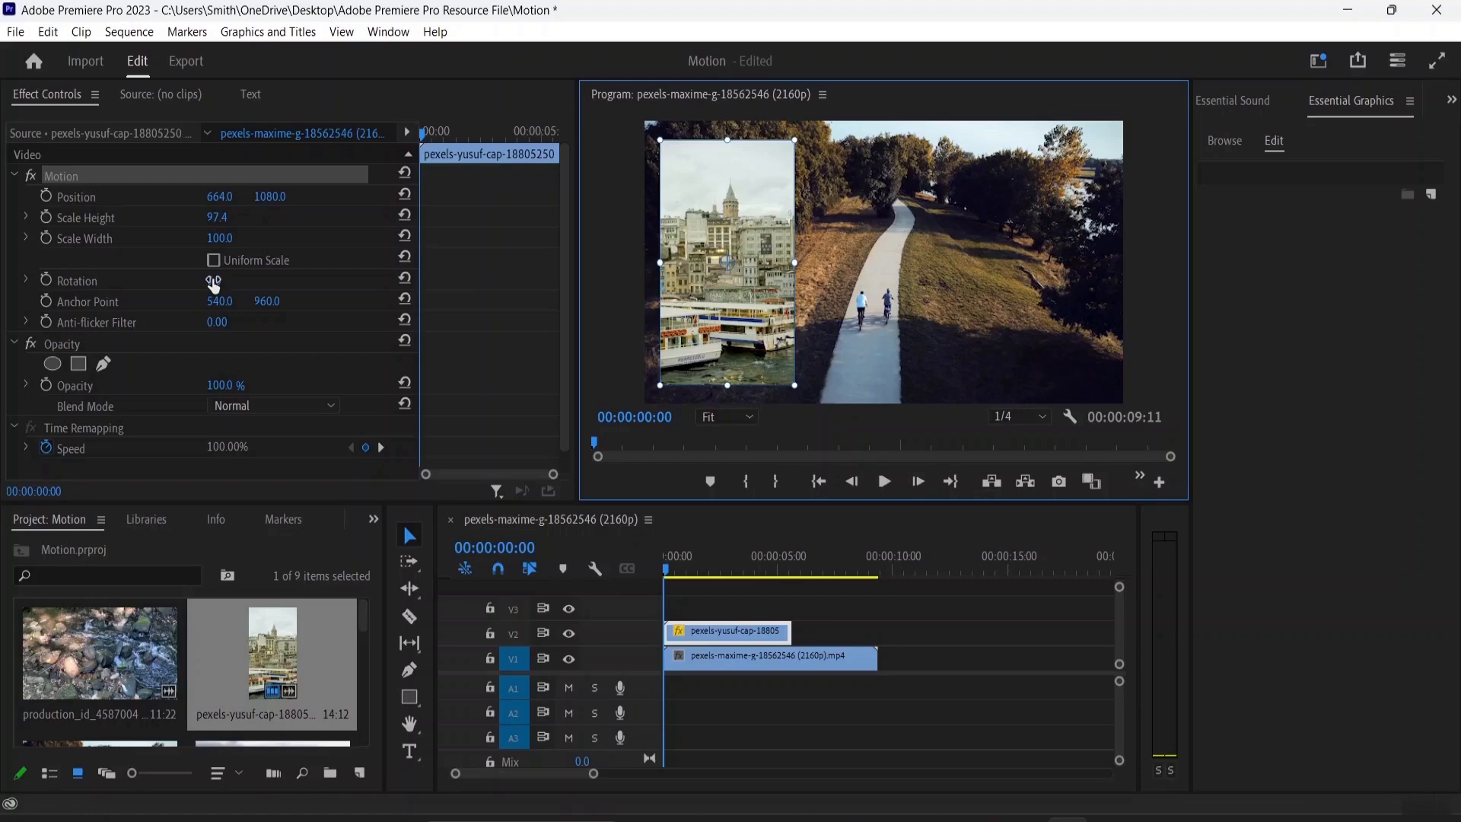
{"action": "left_click_drag", "start_coordinate": [213, 281], "coordinate": [248, 282]}
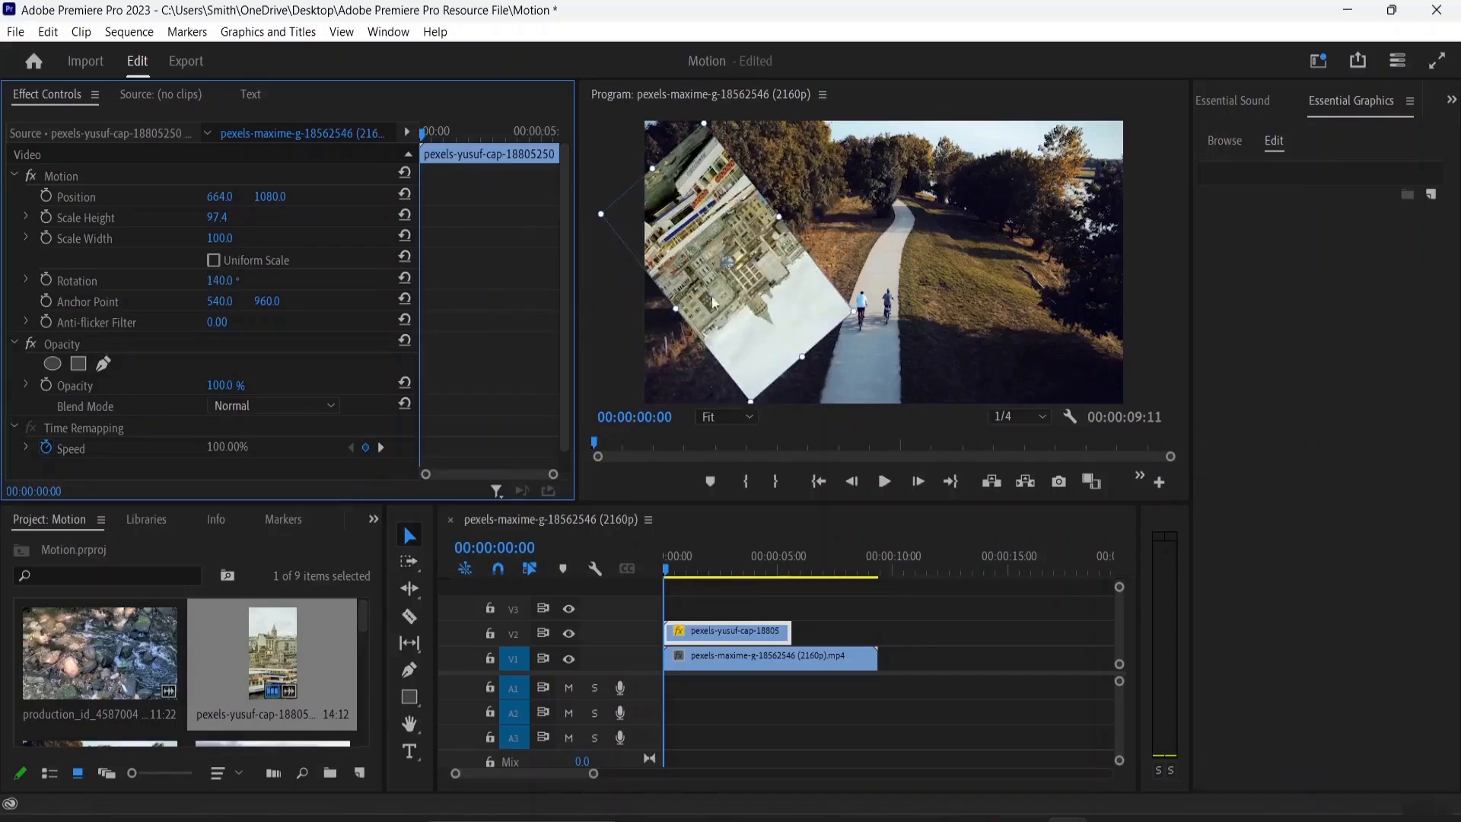
{"action": "left_click", "coordinate": [405, 279]}
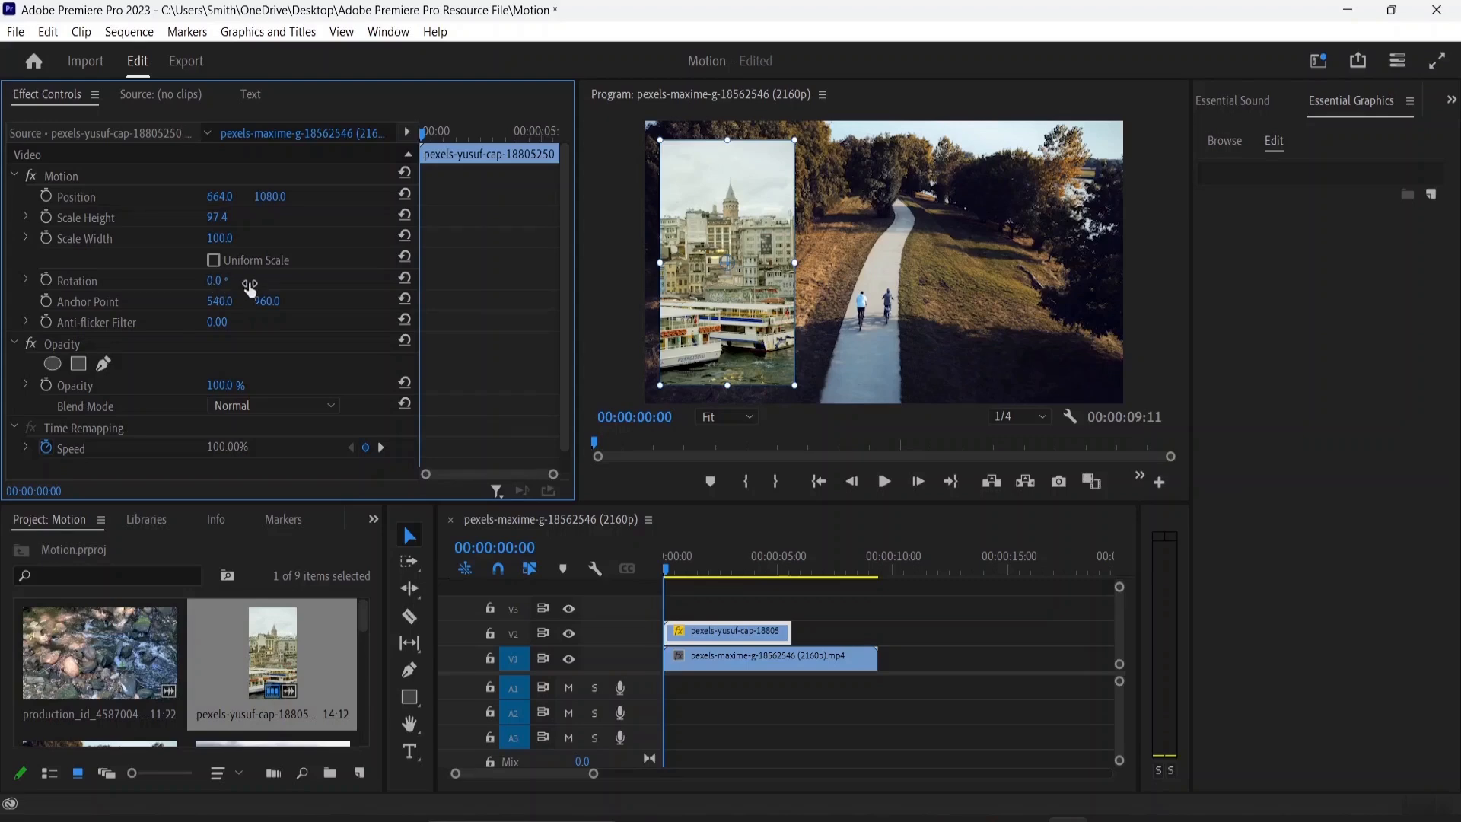
Open the overlay's rotation dial, nudge it slightly, and reset the rotation
{"action": "left_click", "coordinate": [27, 283]}
{"action": "left_click", "coordinate": [27, 282]}
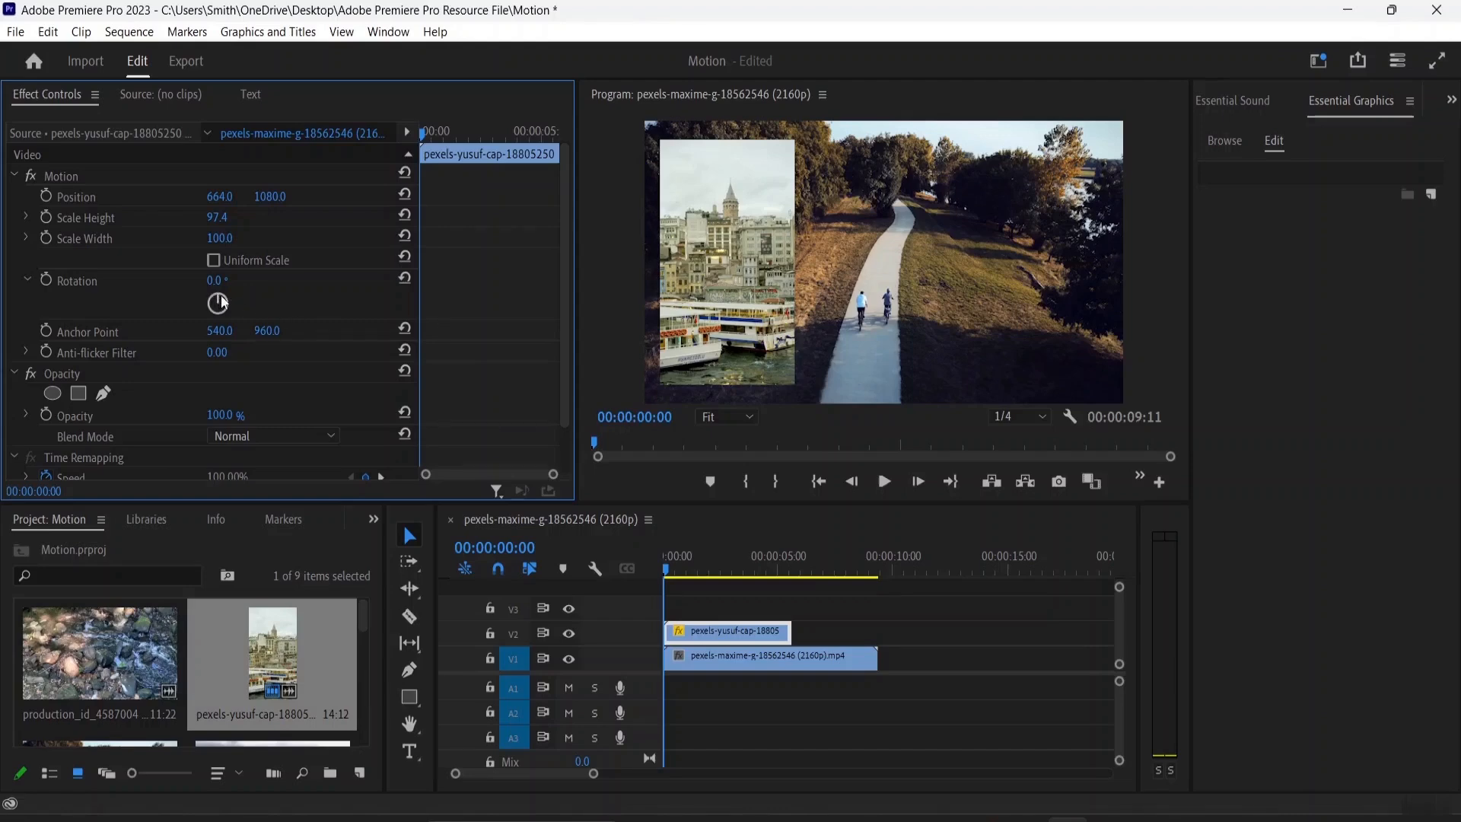
{"action": "mouse_move", "coordinate": [216, 300]}
{"action": "left_mouse_down"}
{"action": "mouse_move", "coordinate": [241, 313]}
{"action": "mouse_move", "coordinate": [237, 333]}
{"action": "mouse_move", "coordinate": [208, 321]}
{"action": "mouse_move", "coordinate": [220, 299]}
{"action": "left_mouse_up"}
{"action": "left_click", "coordinate": [404, 278]}
Shorten the overlay clip on track V2 by trimming its end
{"action": "left_click", "coordinate": [710, 268]}
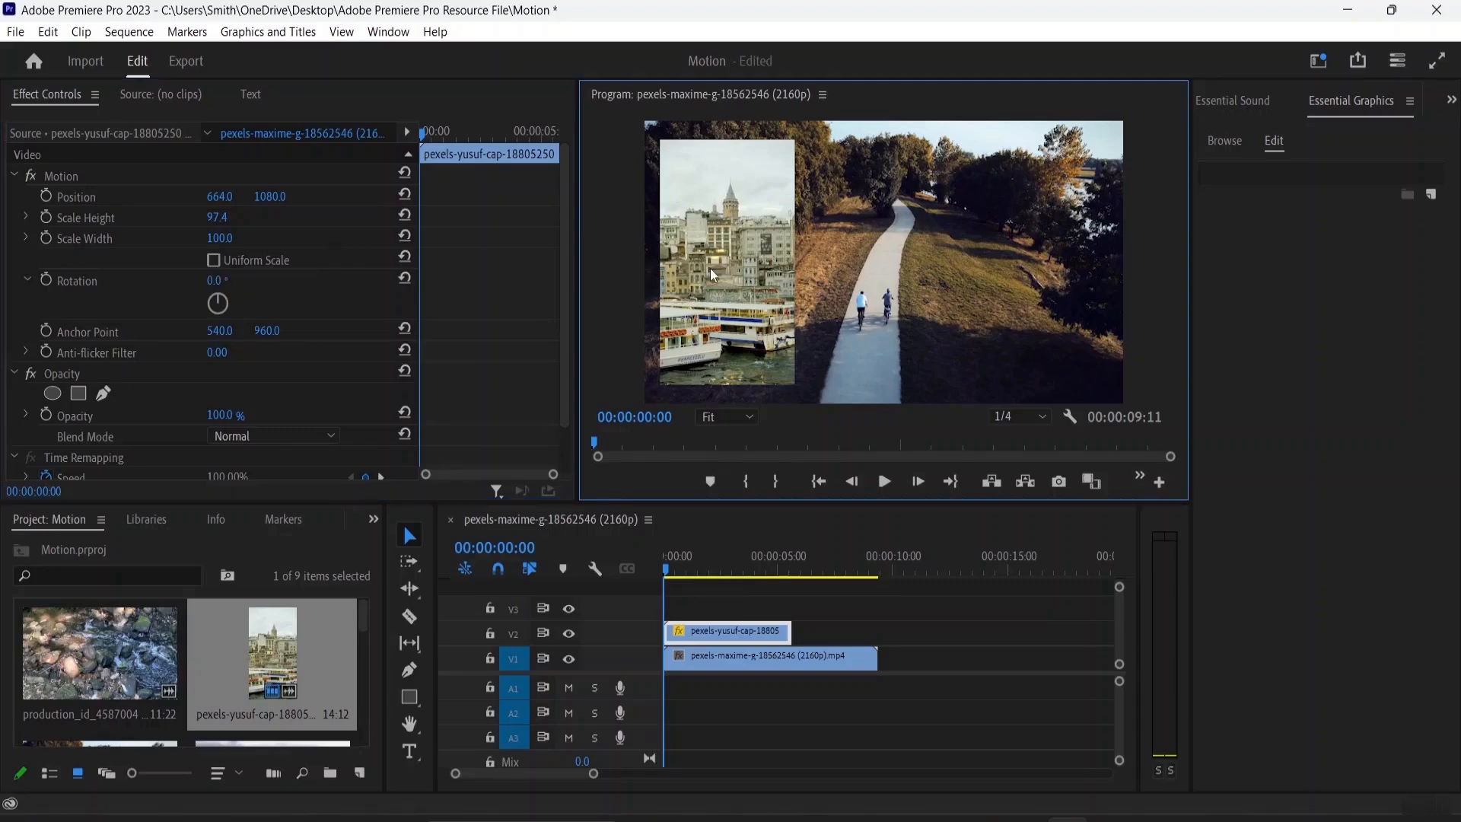
{"action": "left_click", "coordinate": [733, 236]}
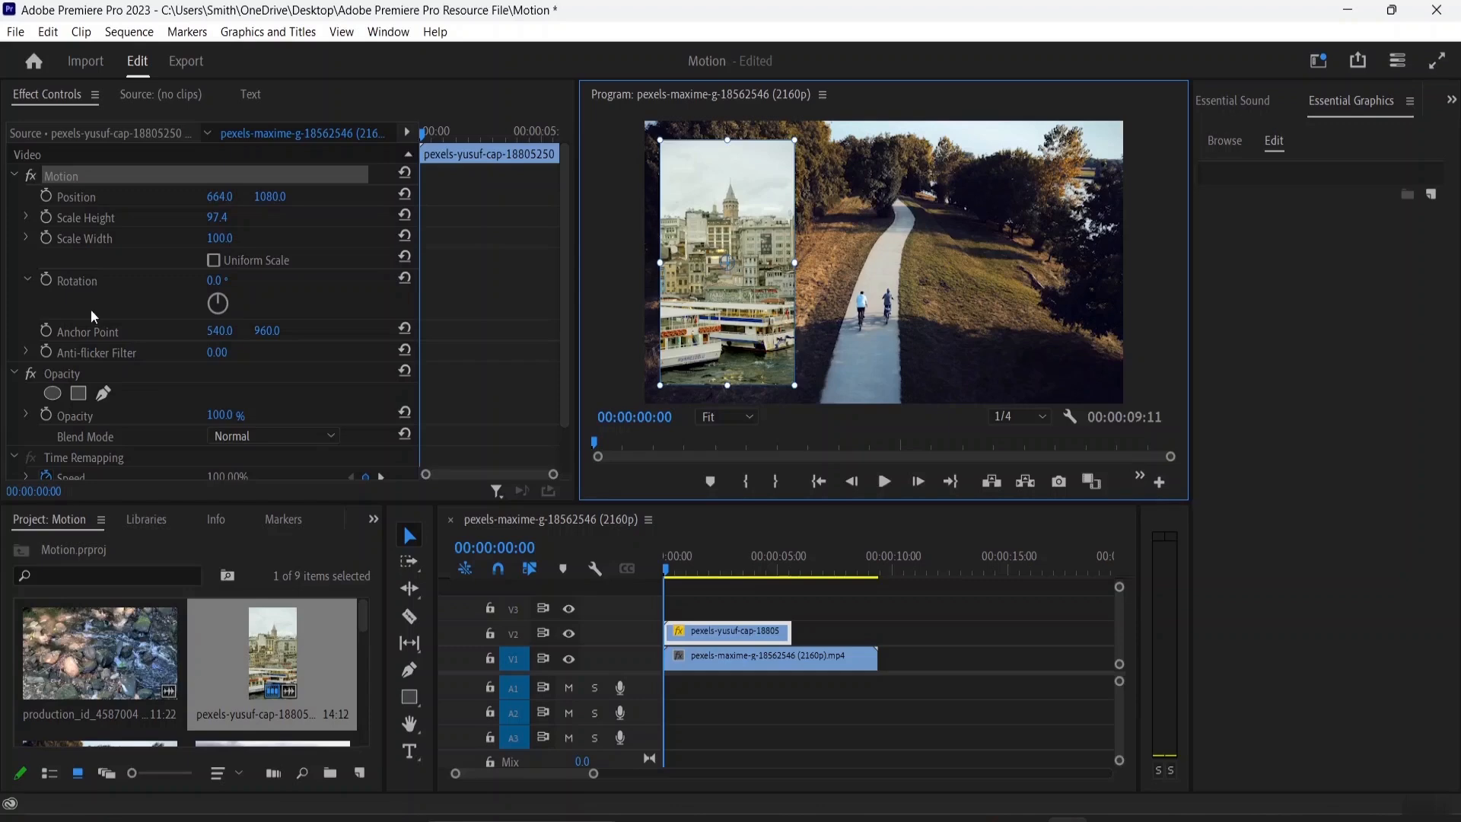
{"action": "left_click_drag", "start_coordinate": [790, 633], "coordinate": [729, 636]}
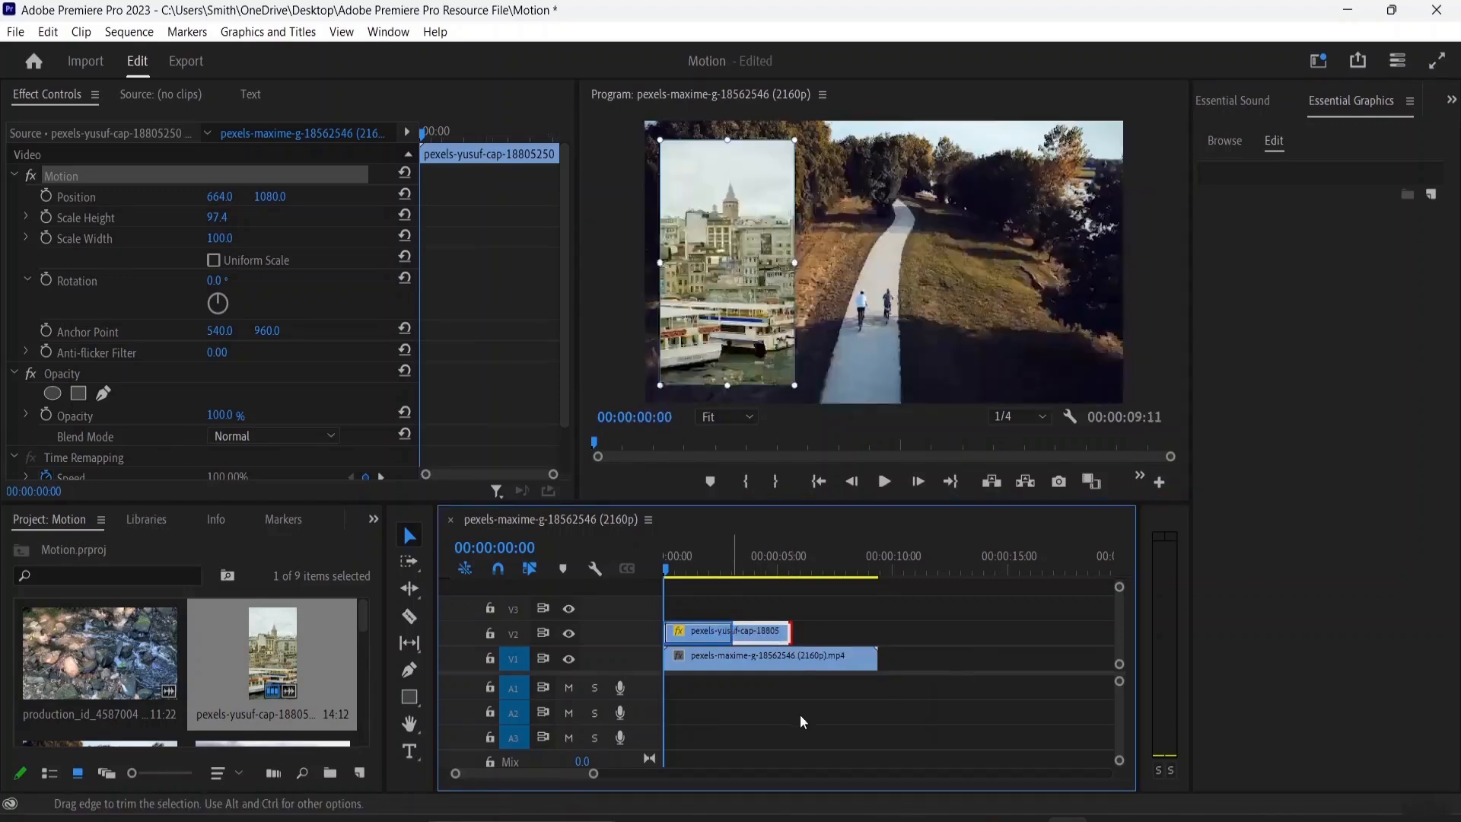
Change the overlay's anchor point X to 609 and reset the anchor point
{"action": "left_click", "coordinate": [736, 339]}
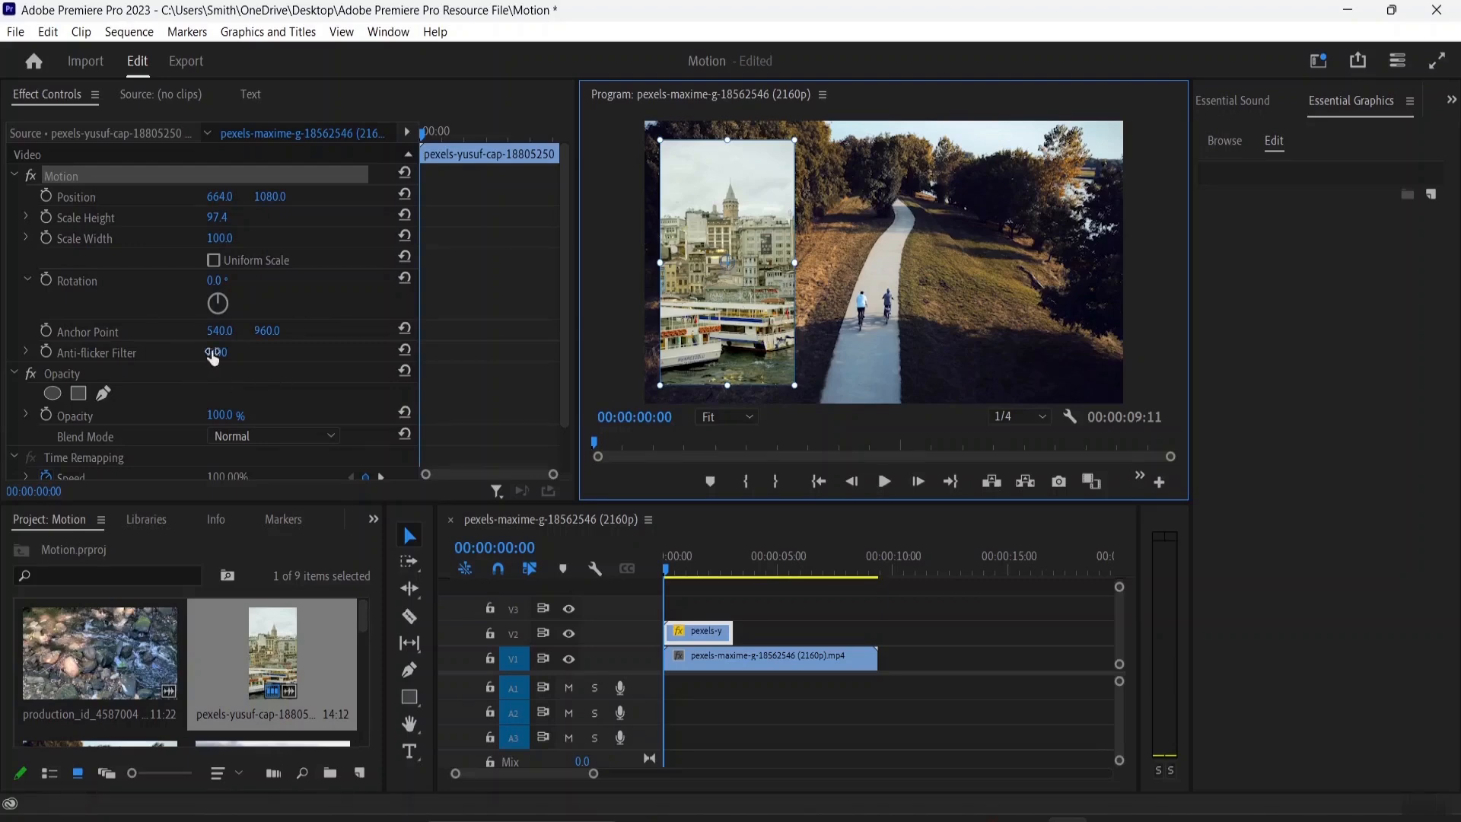
{"action": "left_click_drag", "start_coordinate": [220, 330], "coordinate": [272, 331]}
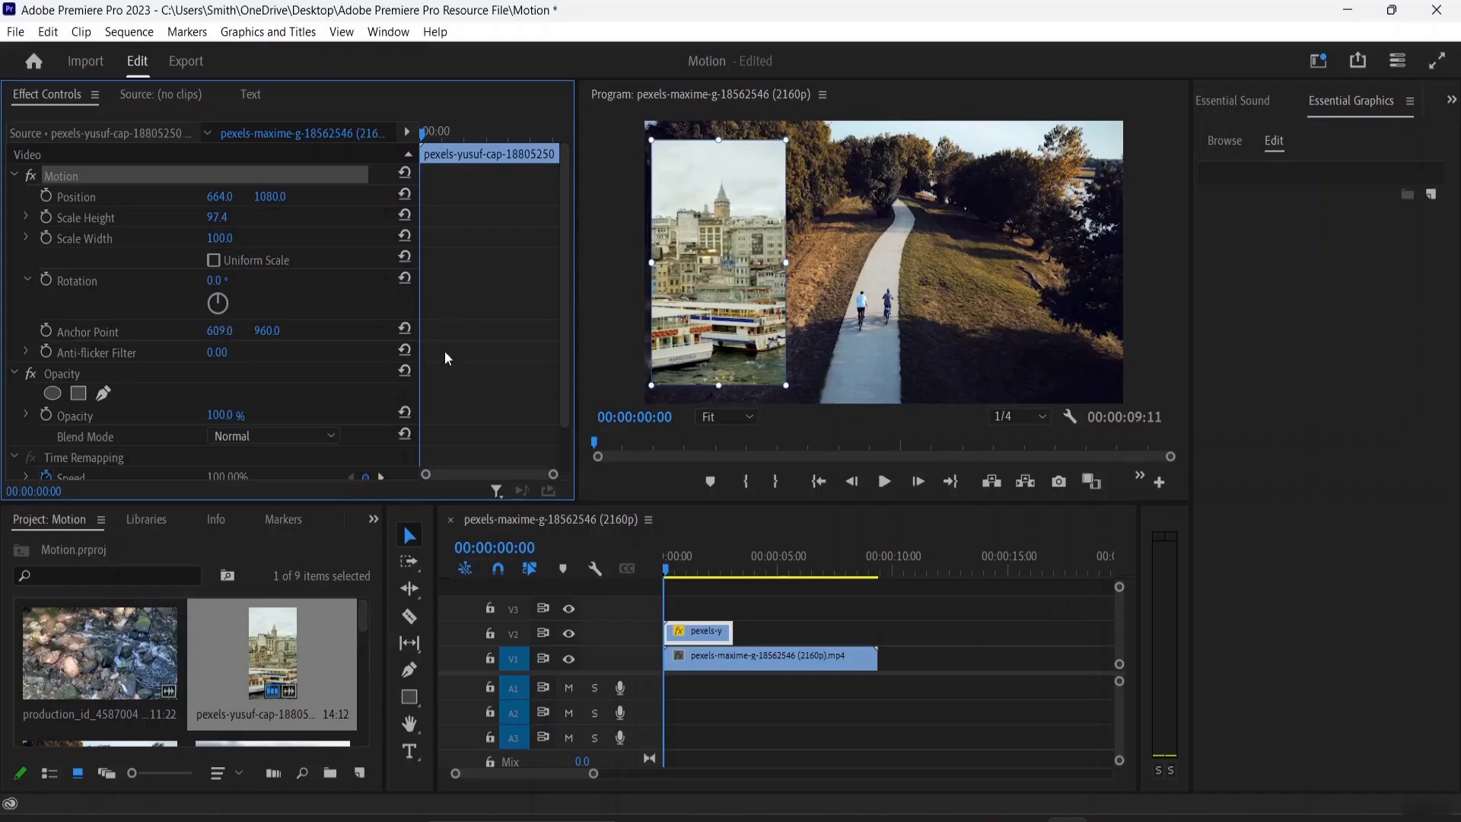
{"action": "left_click", "coordinate": [409, 333]}
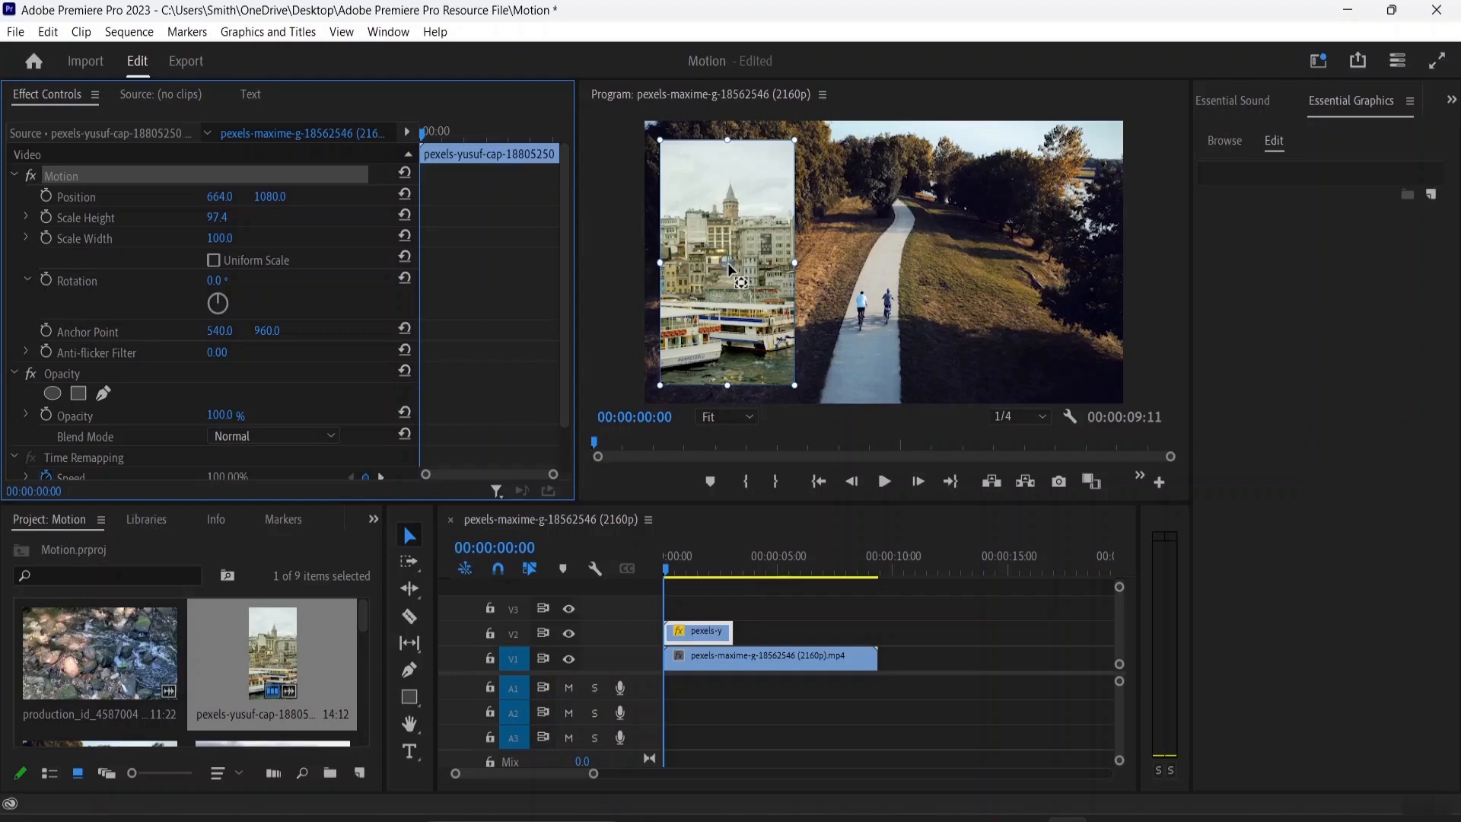
Move the overlay's anchor point to its bottom-left corner, set its scale width to 111, and re-enable Uniform Scale
{"action": "left_click_drag", "start_coordinate": [727, 262], "coordinate": [800, 328]}
{"action": "left_click_drag", "start_coordinate": [797, 340], "coordinate": [664, 381]}
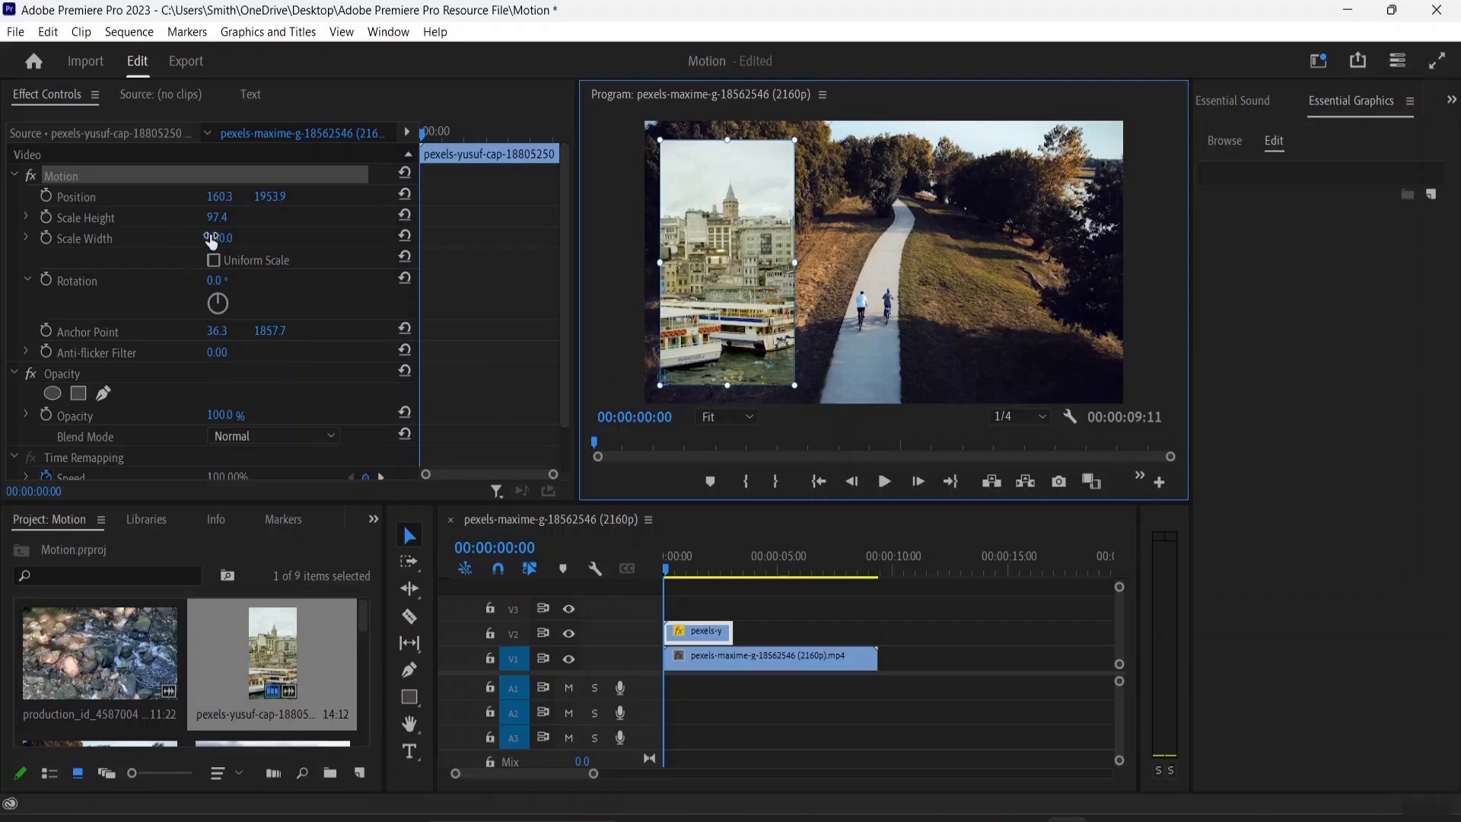
{"action": "mouse_move", "coordinate": [212, 247]}
{"action": "left_mouse_down"}
{"action": "mouse_move", "coordinate": [257, 246]}
{"action": "mouse_move", "coordinate": [220, 246]}
{"action": "left_mouse_up"}
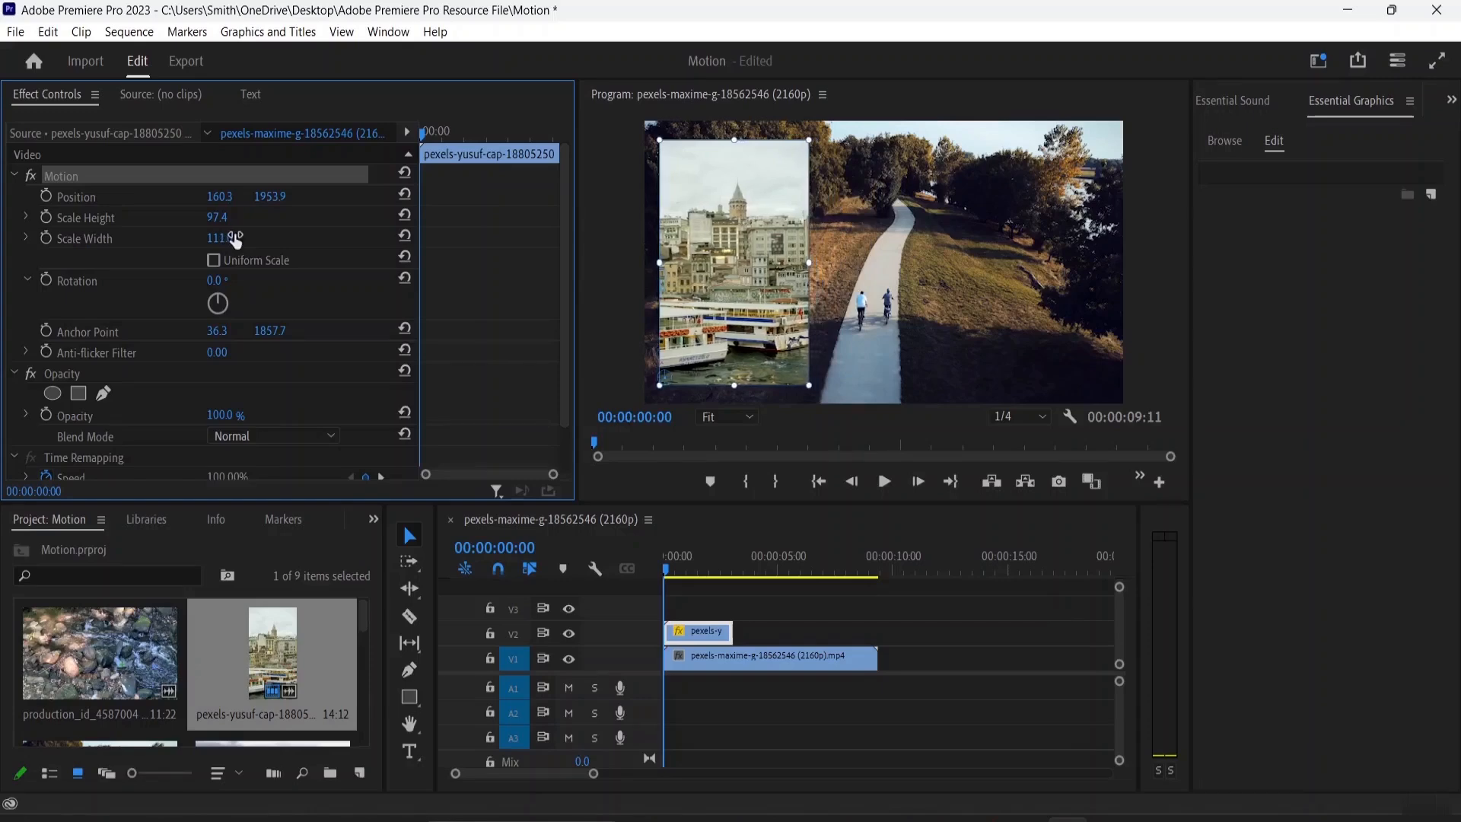
{"action": "left_click", "coordinate": [214, 260]}
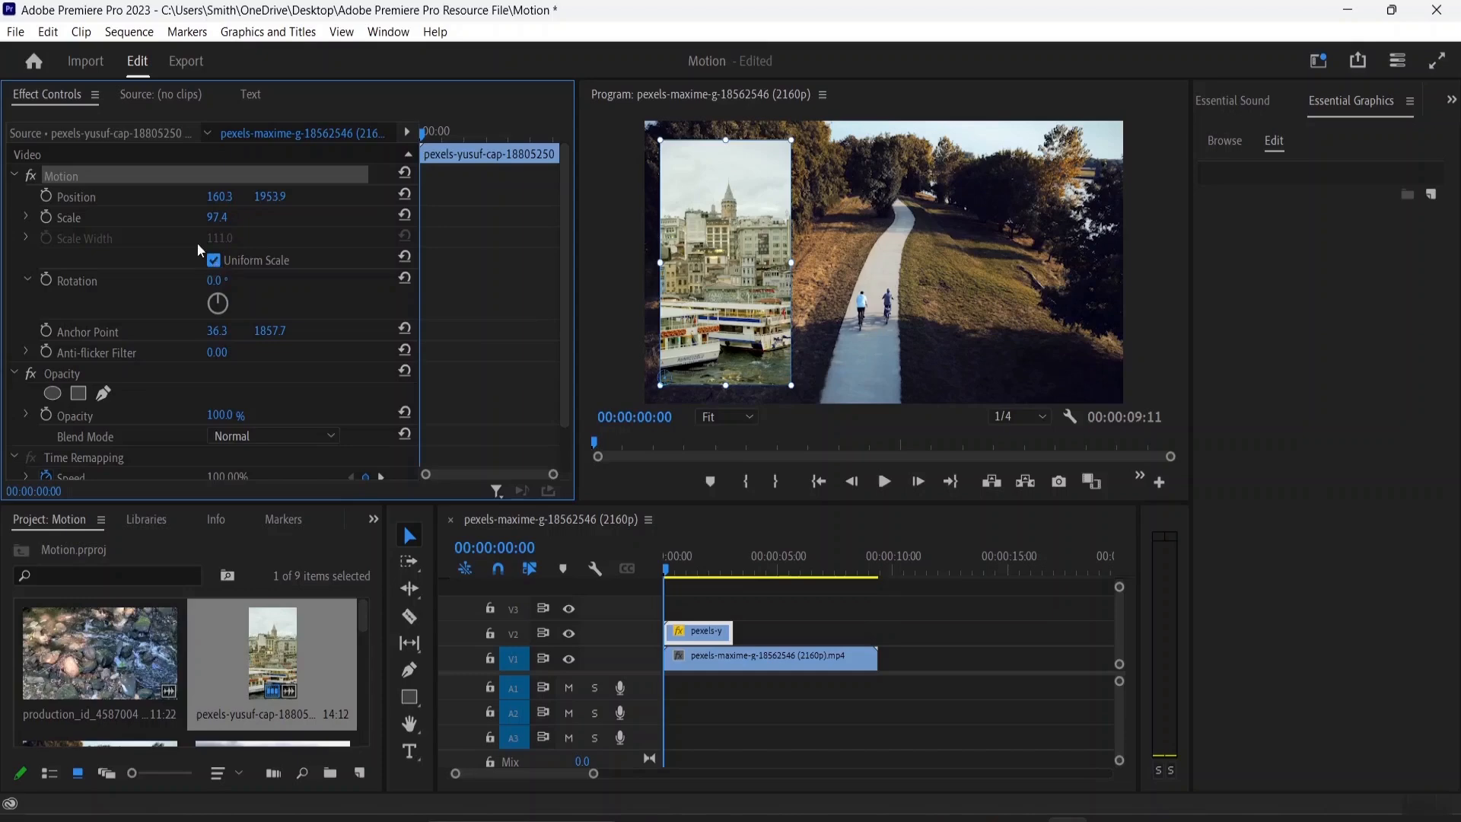
Scale the overlay by scrubbing its Scale value and dragging its corner handle to about 92
{"action": "mouse_move", "coordinate": [217, 217]}
{"action": "left_mouse_down"}
{"action": "mouse_move", "coordinate": [285, 217]}
{"action": "mouse_move", "coordinate": [232, 216]}
{"action": "left_mouse_up"}
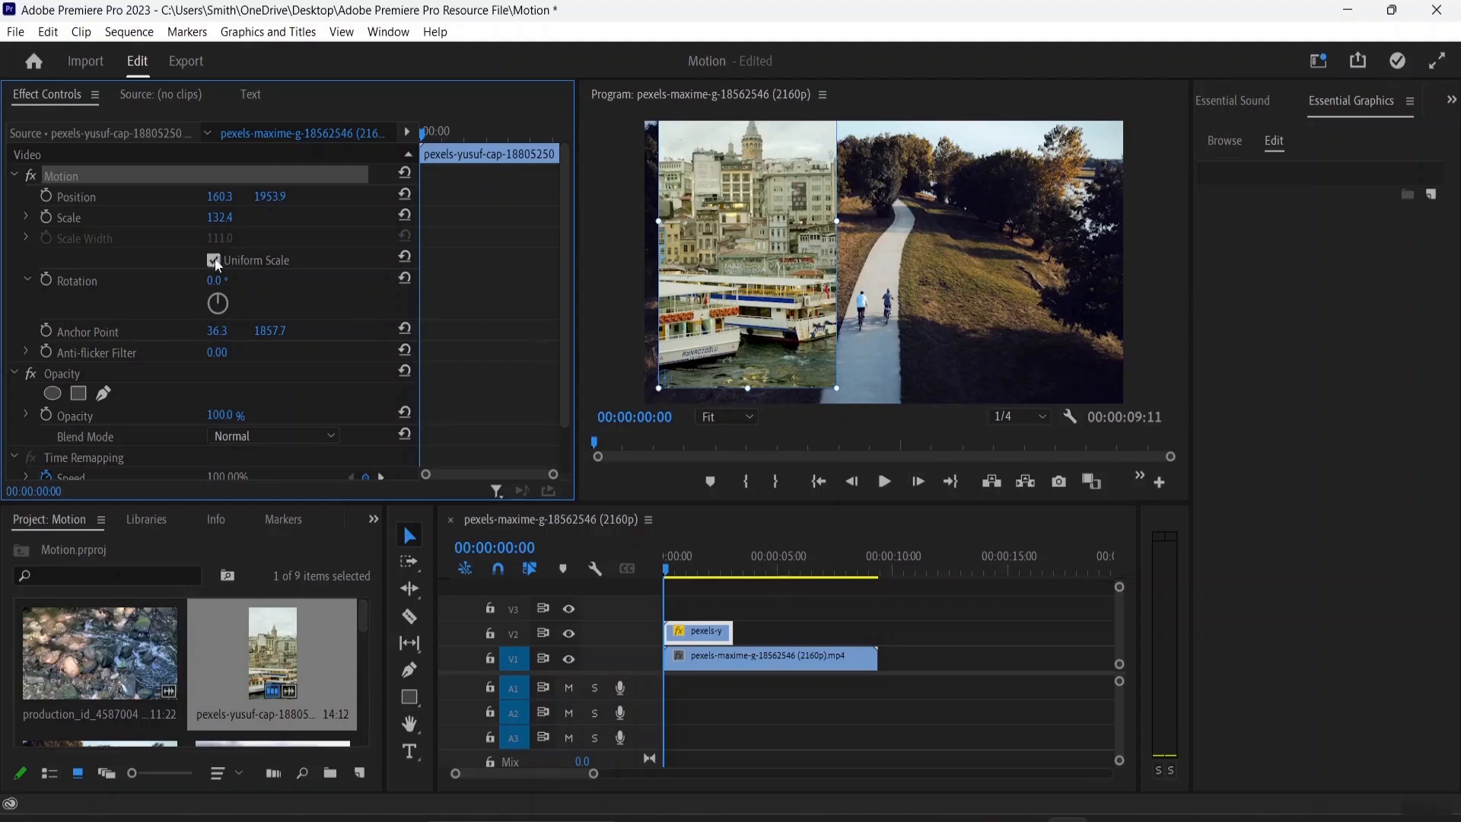
{"action": "mouse_move", "coordinate": [219, 222]}
{"action": "left_mouse_down"}
{"action": "mouse_move", "coordinate": [201, 222]}
{"action": "mouse_move", "coordinate": [242, 218]}
{"action": "mouse_move", "coordinate": [210, 218]}
{"action": "left_mouse_up"}
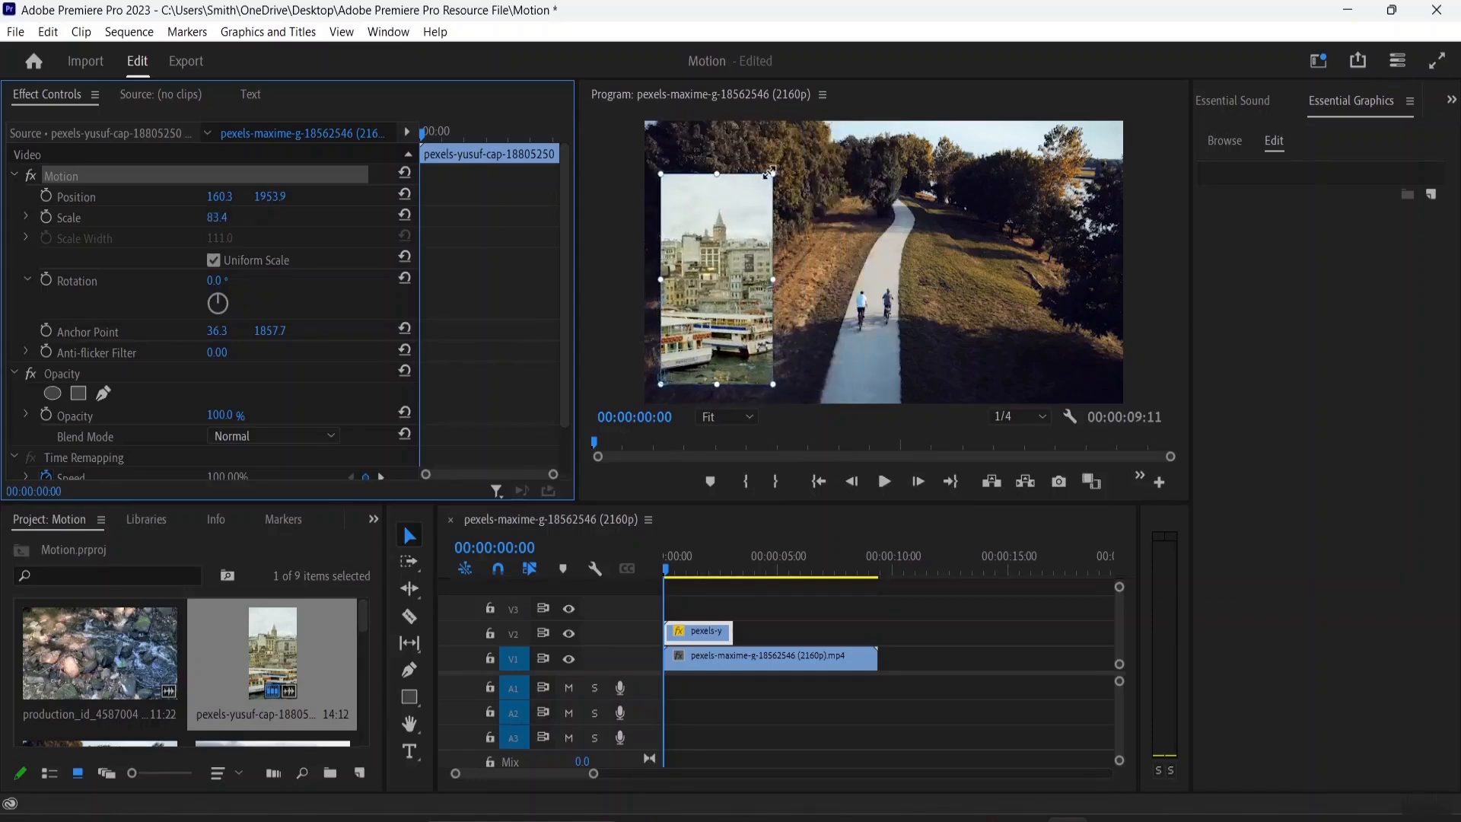
{"action": "mouse_move", "coordinate": [773, 171]}
{"action": "left_mouse_down"}
{"action": "mouse_move", "coordinate": [802, 143]}
{"action": "mouse_move", "coordinate": [785, 151]}
{"action": "left_mouse_up"}
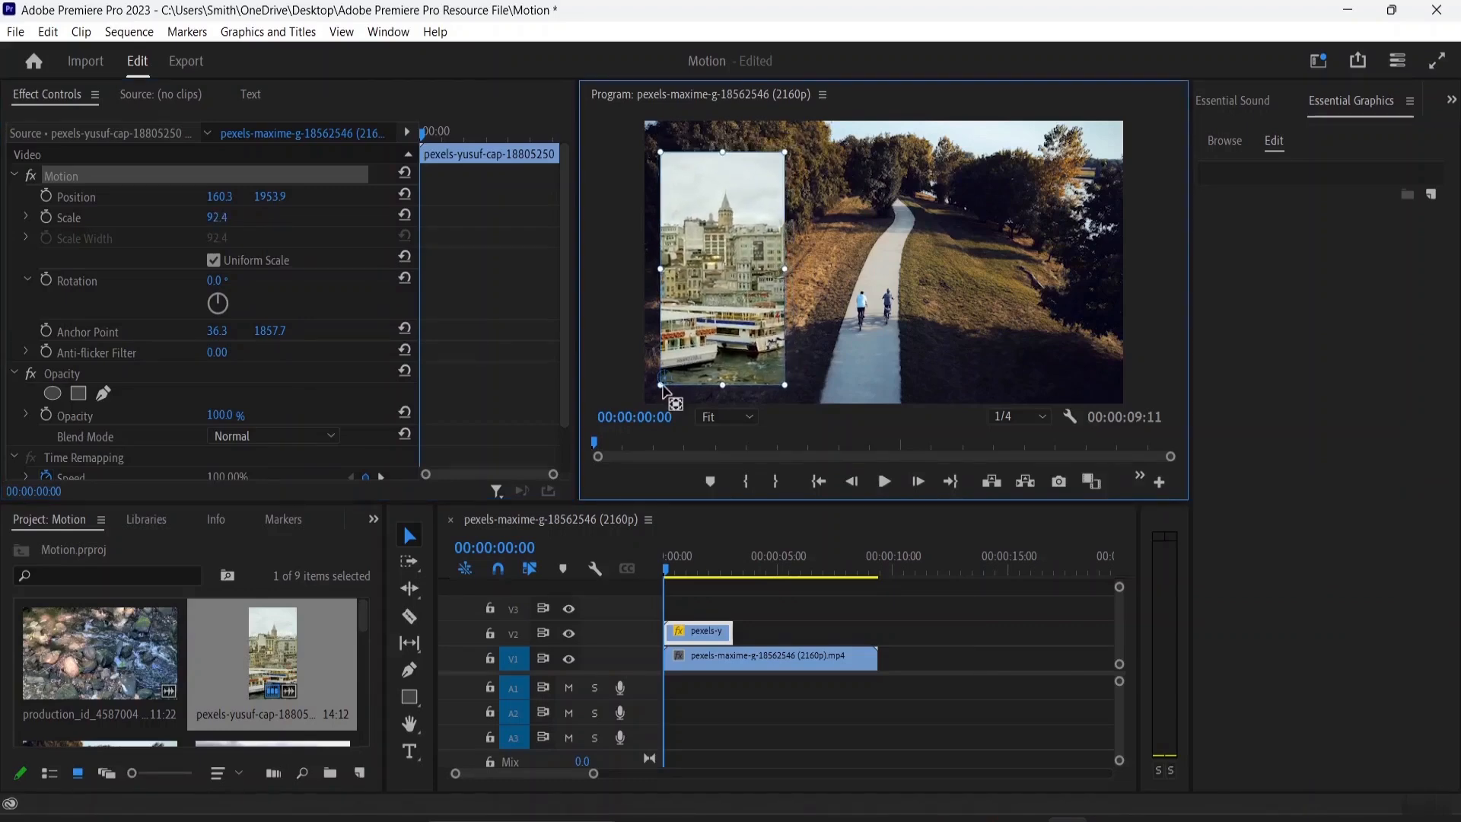
Move the overlay's anchor point to its bottom-right corner and resize the overlay from its corner to about 90 scale
{"action": "left_click_drag", "start_coordinate": [662, 388], "coordinate": [783, 382]}
{"action": "left_click_drag", "start_coordinate": [782, 154], "coordinate": [757, 282]}
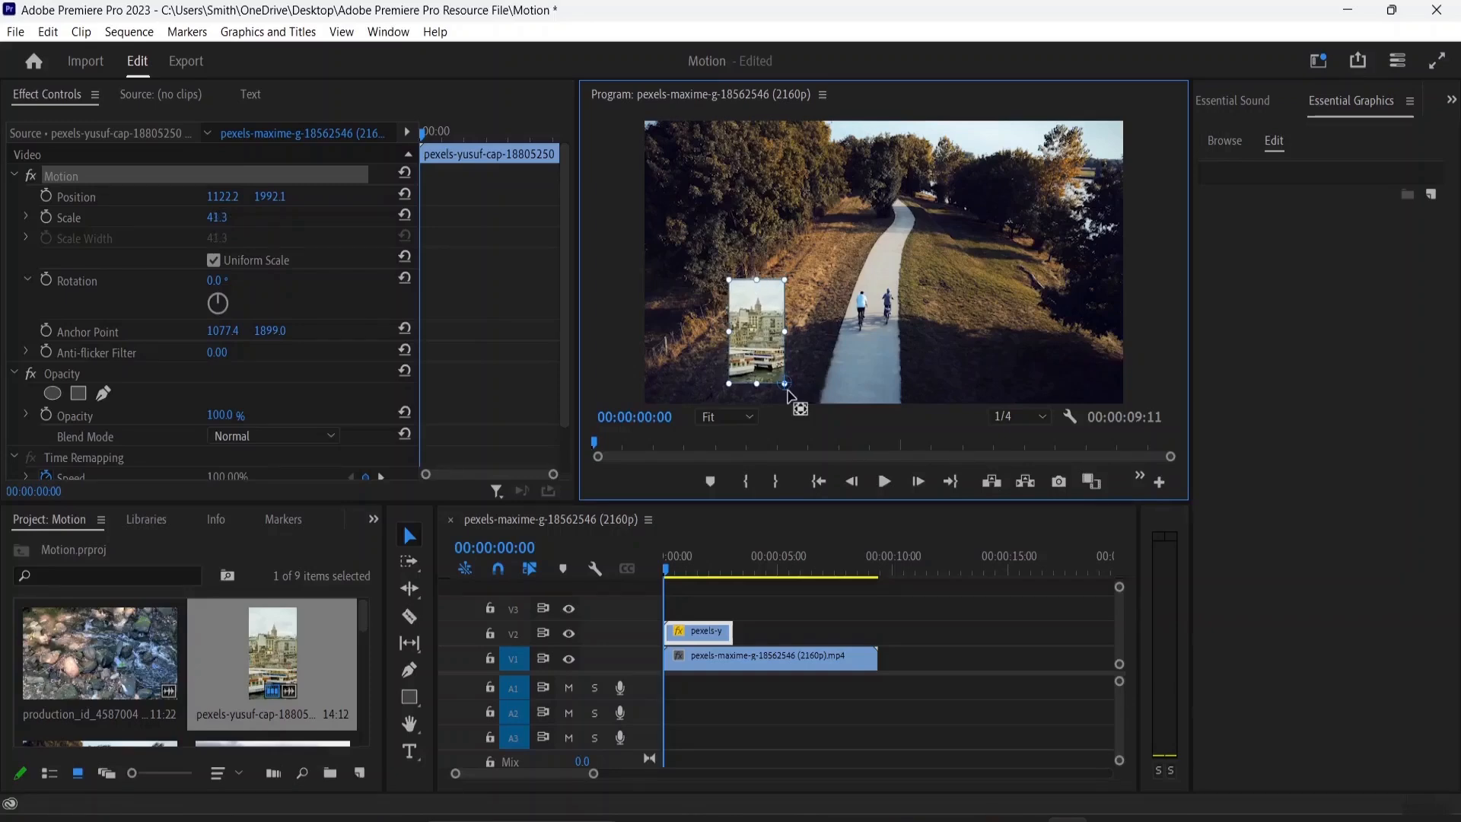
{"action": "left_click_drag", "start_coordinate": [784, 280], "coordinate": [812, 162]}
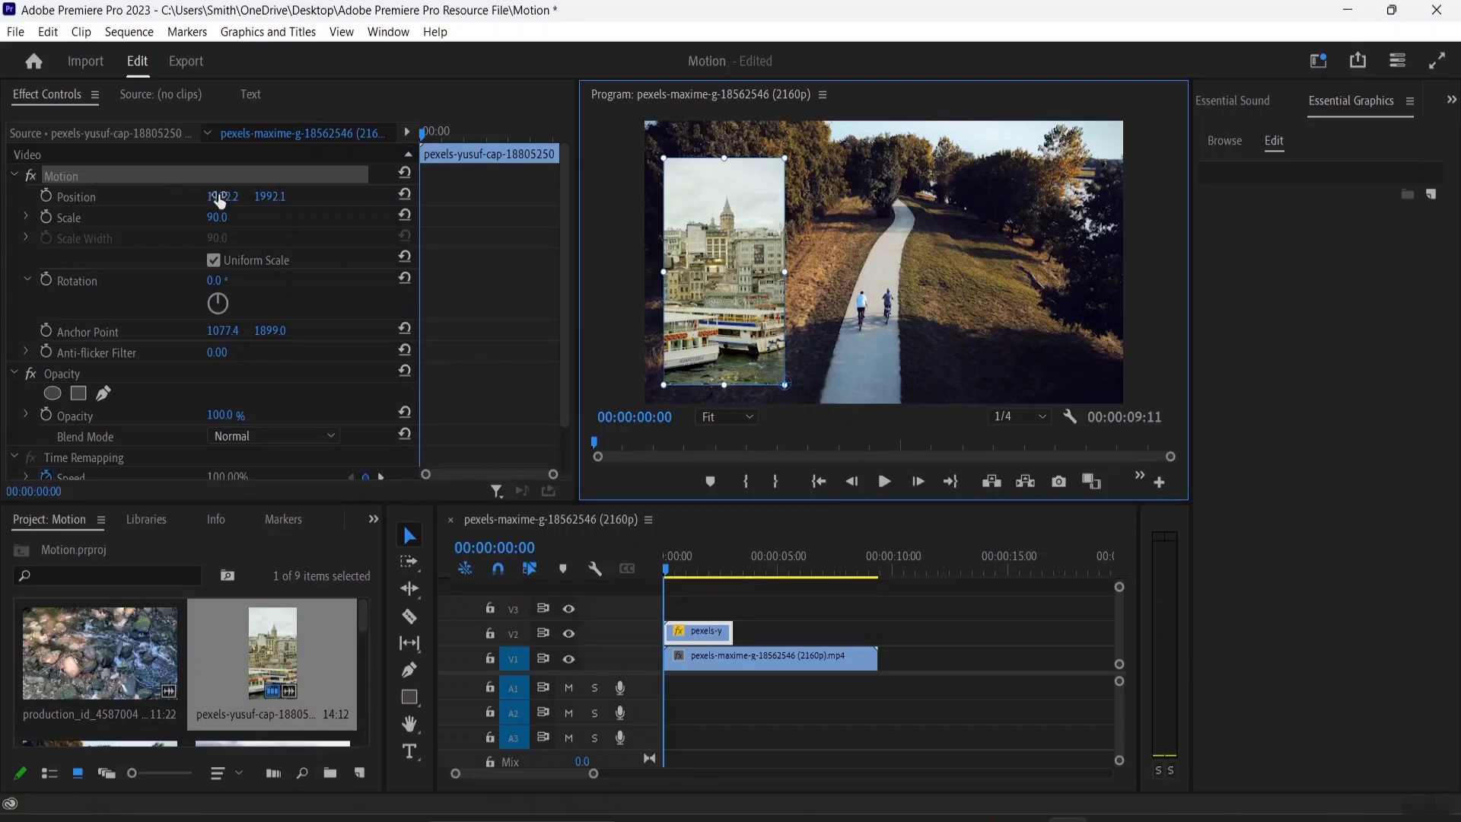
Nudge the overlay's position X to about 1097 and enlarge it from its top edge to about 93.6 scale
{"action": "left_click_drag", "start_coordinate": [228, 199], "coordinate": [216, 199]}
{"action": "scroll", "coordinate": [130, 310], "scroll_direction": "down", "scroll_amount": 1}
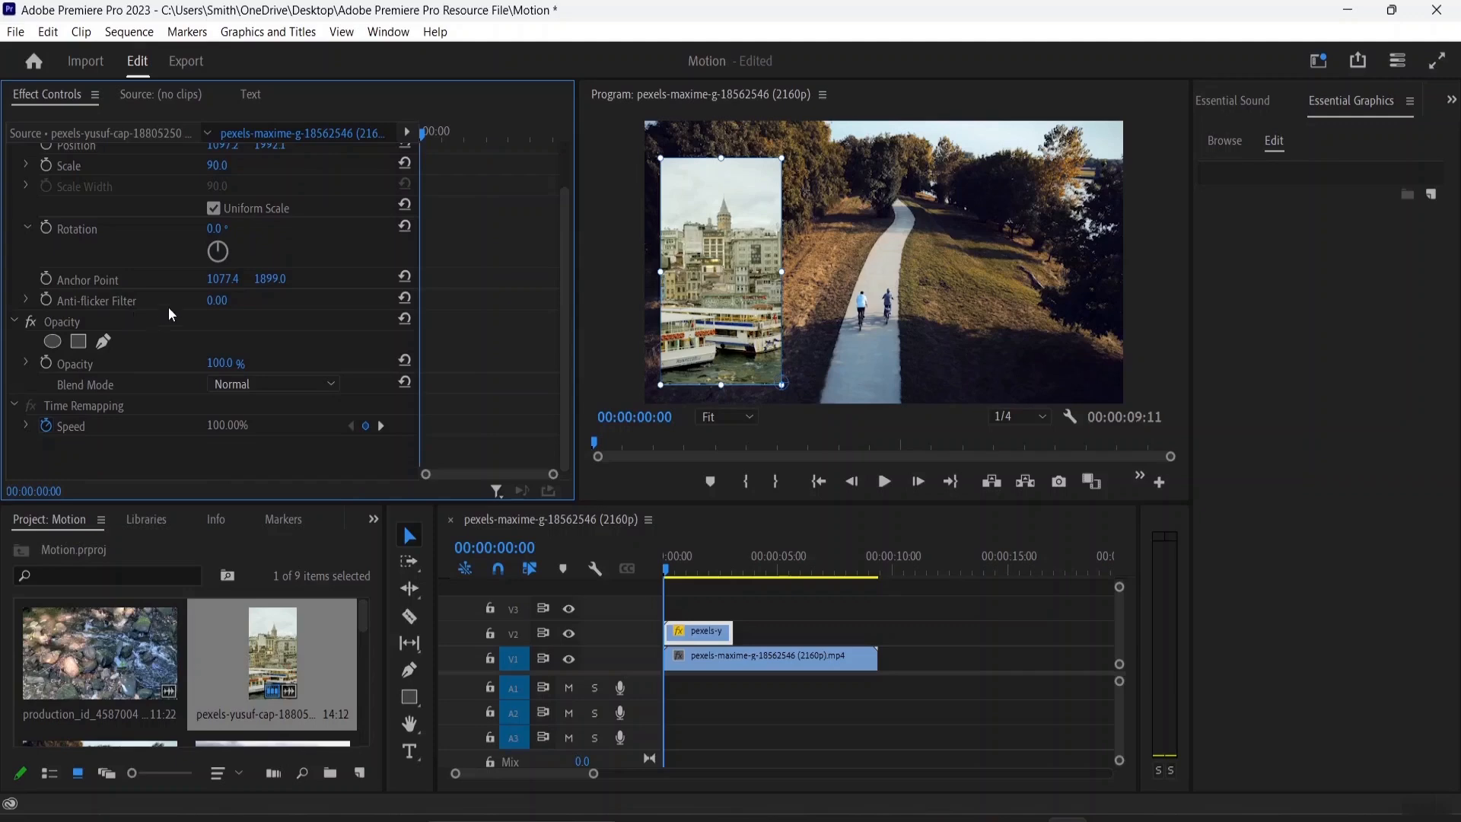
{"action": "scroll", "coordinate": [175, 294], "scroll_direction": "up", "scroll_amount": 1}
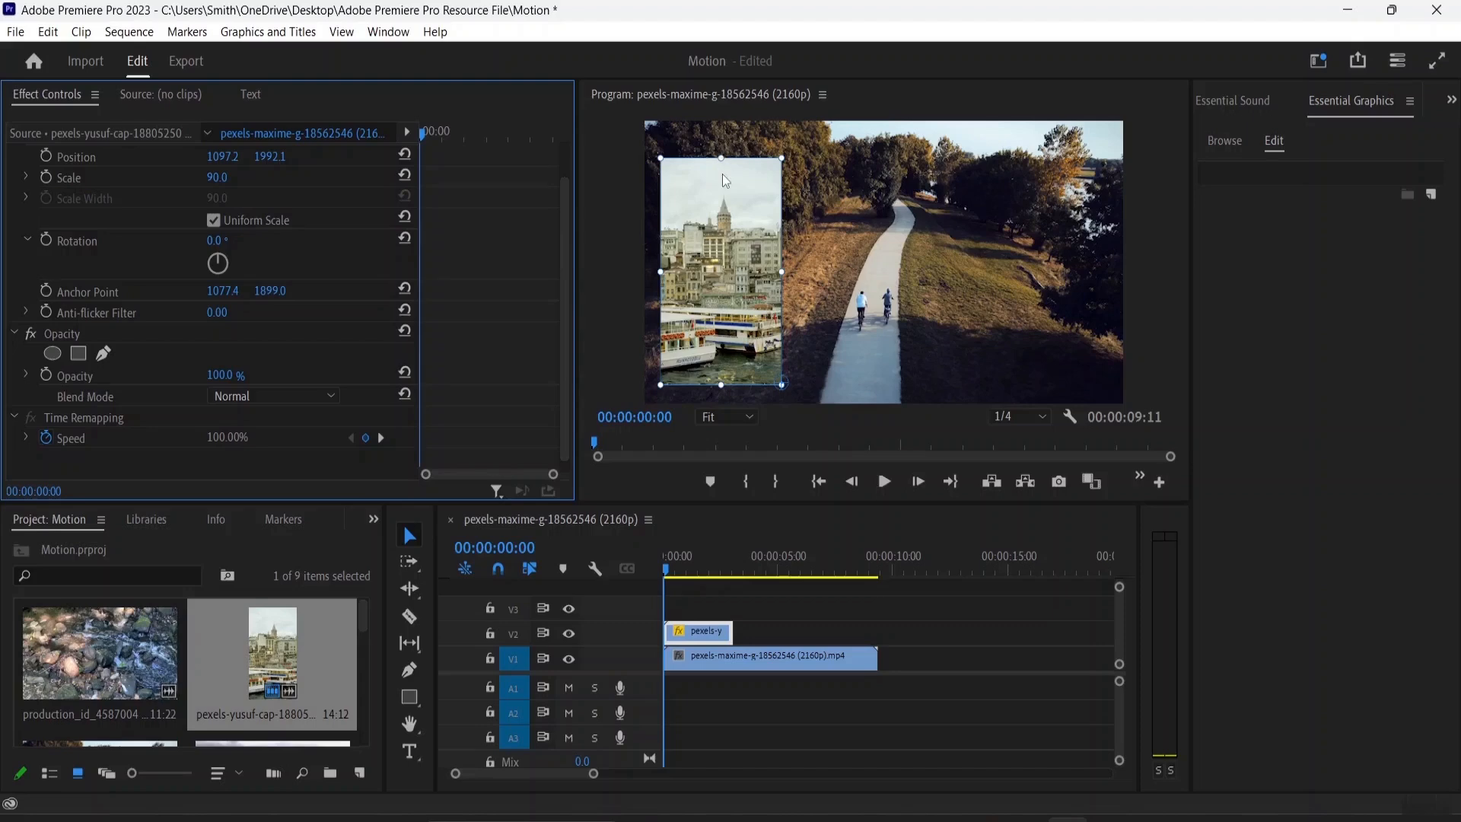
{"action": "mouse_move", "coordinate": [721, 163]}
{"action": "left_mouse_down"}
{"action": "mouse_move", "coordinate": [718, 177]}
{"action": "mouse_move", "coordinate": [696, 151]}
{"action": "left_mouse_up"}
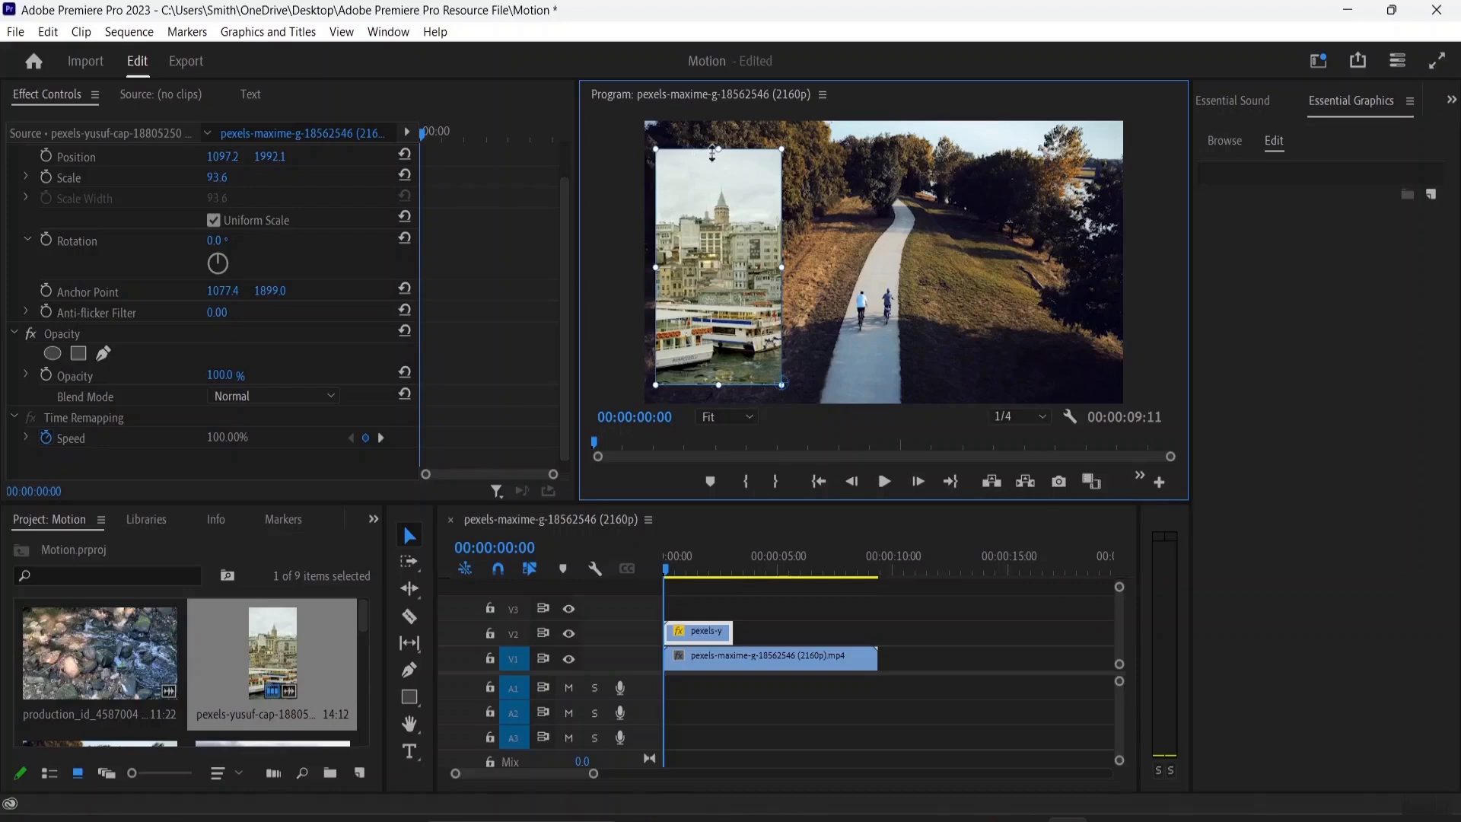
Select the background clip, shift its position X to 1929 and set its scale to 95
{"action": "left_click", "coordinate": [781, 664]}
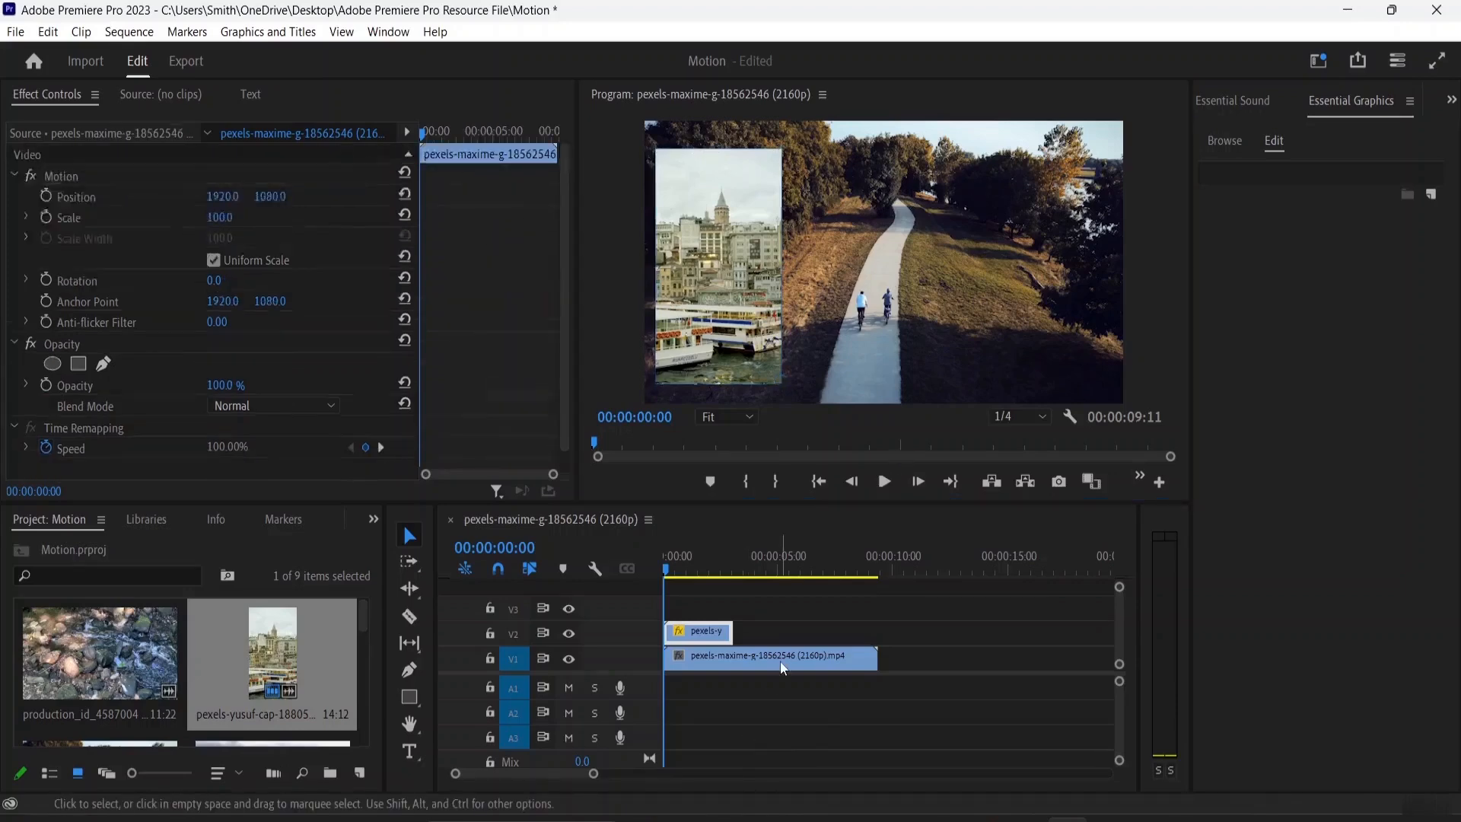
{"action": "mouse_move", "coordinate": [222, 199]}
{"action": "left_mouse_down"}
{"action": "mouse_move", "coordinate": [289, 199]}
{"action": "mouse_move", "coordinate": [230, 198]}
{"action": "mouse_move", "coordinate": [213, 218]}
{"action": "left_mouse_up"}
{"action": "left_click", "coordinate": [217, 218]}
{"action": "type", "text": "85"}
{"action": "key", "text": "Return"}
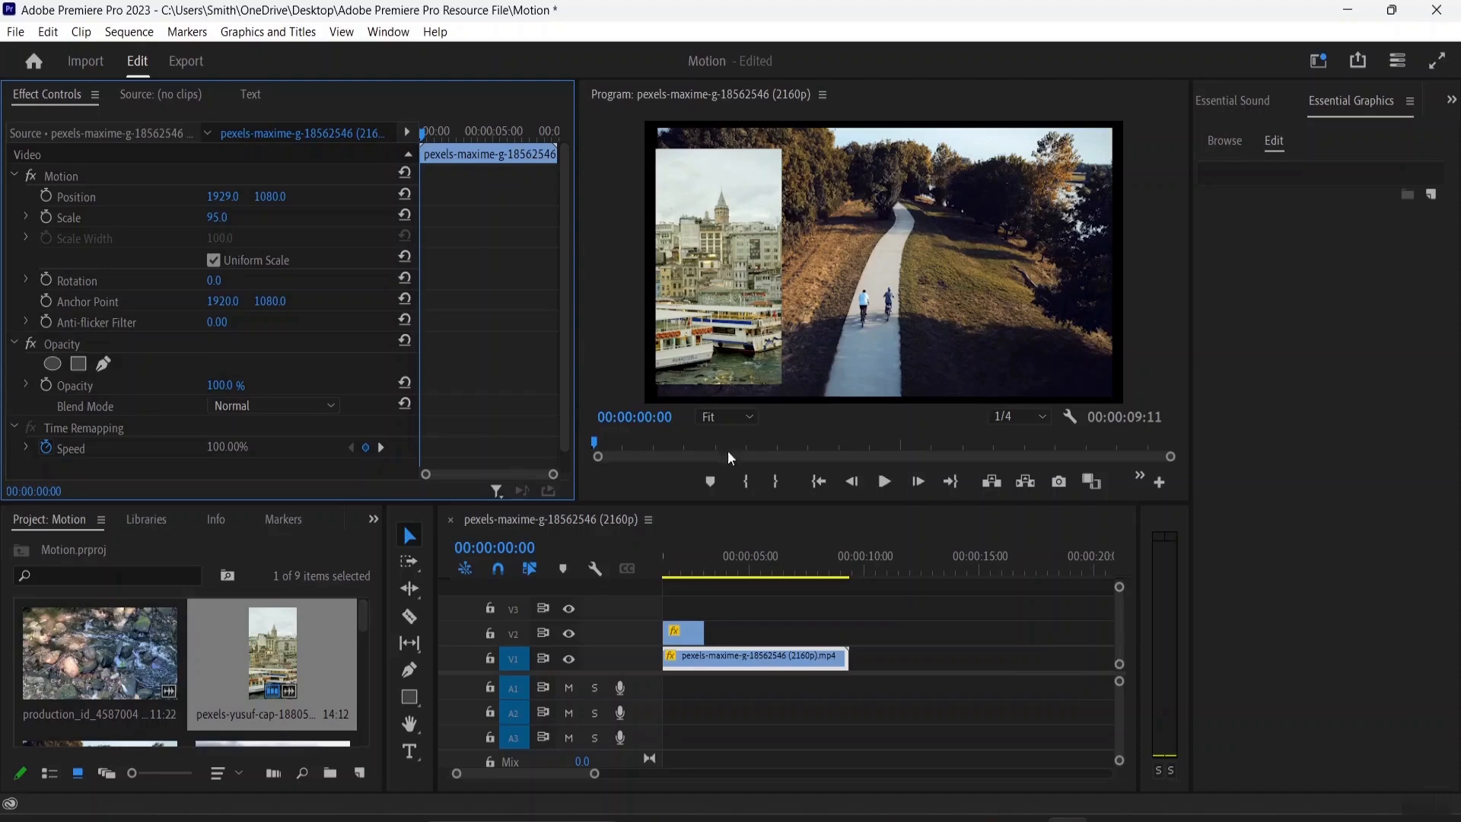
Select the overlay clip and move it slightly to the right in the program monitor
{"action": "left_click", "coordinate": [691, 631]}
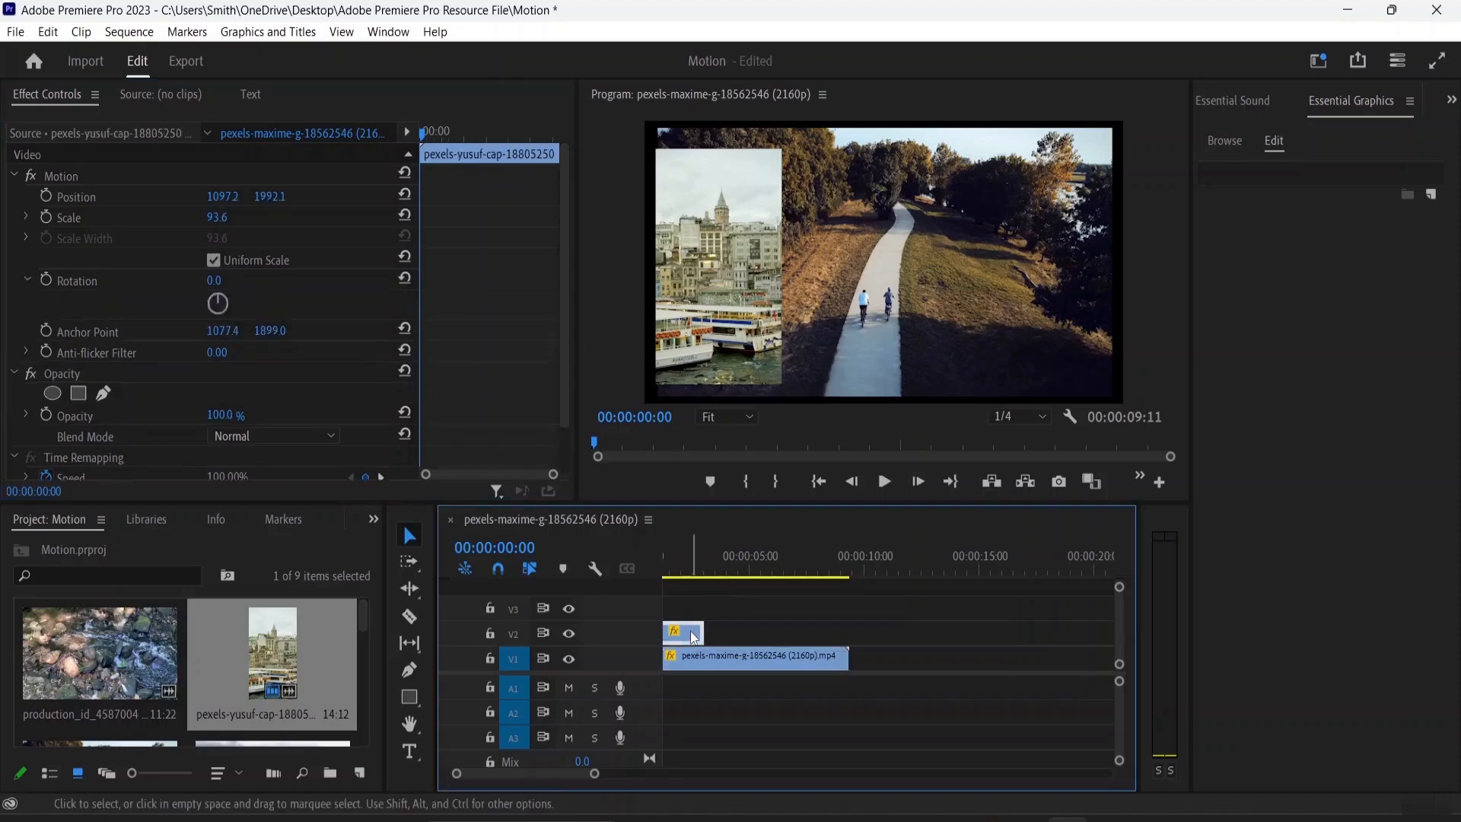
{"action": "left_click", "coordinate": [728, 258]}
{"action": "left_click_drag", "start_coordinate": [728, 257], "coordinate": [740, 257]}
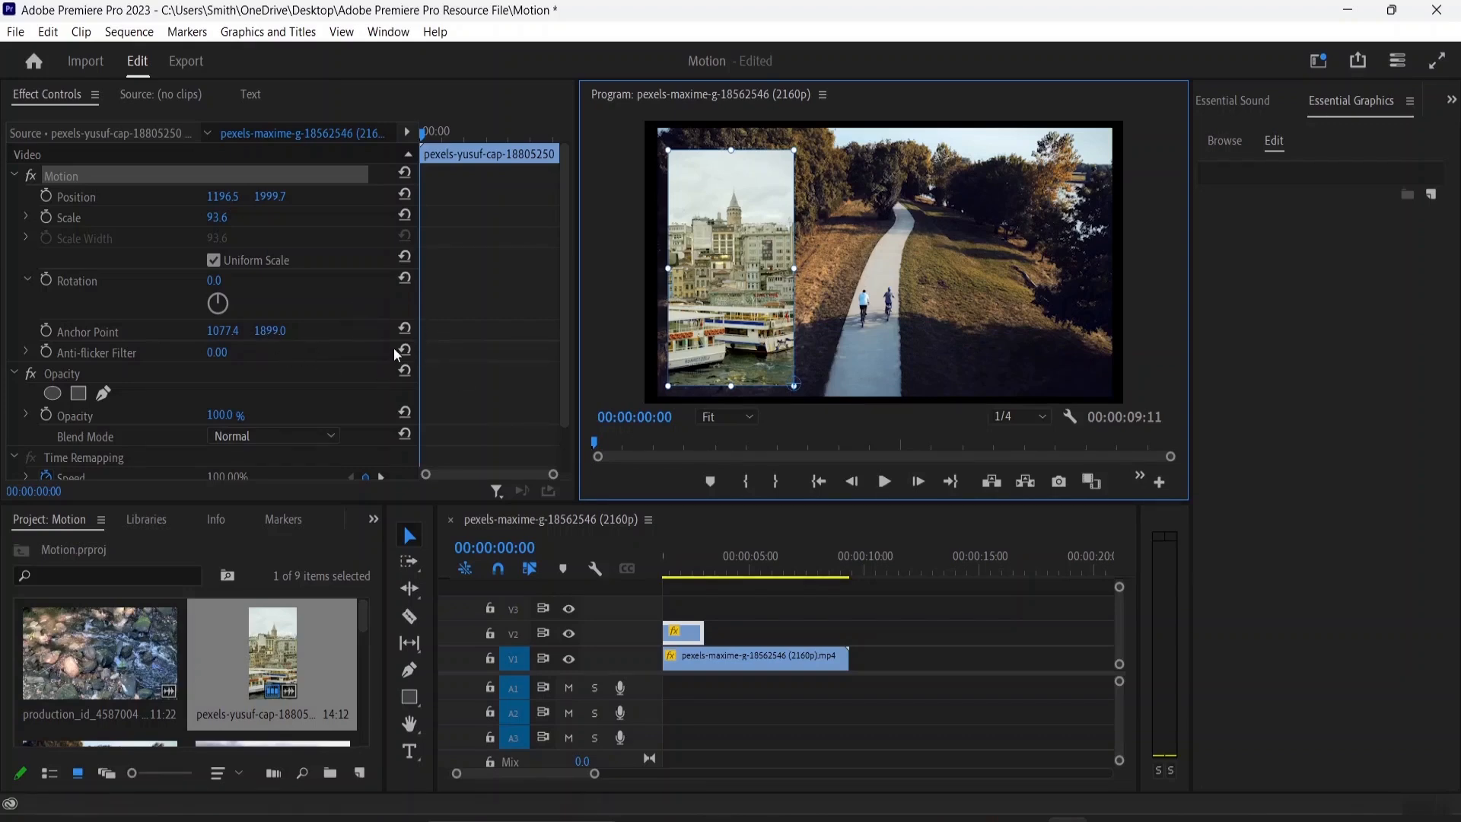
Reset the overlay's anchor point and reposition the overlay near the frame's top-left corner
{"action": "left_click", "coordinate": [411, 332]}
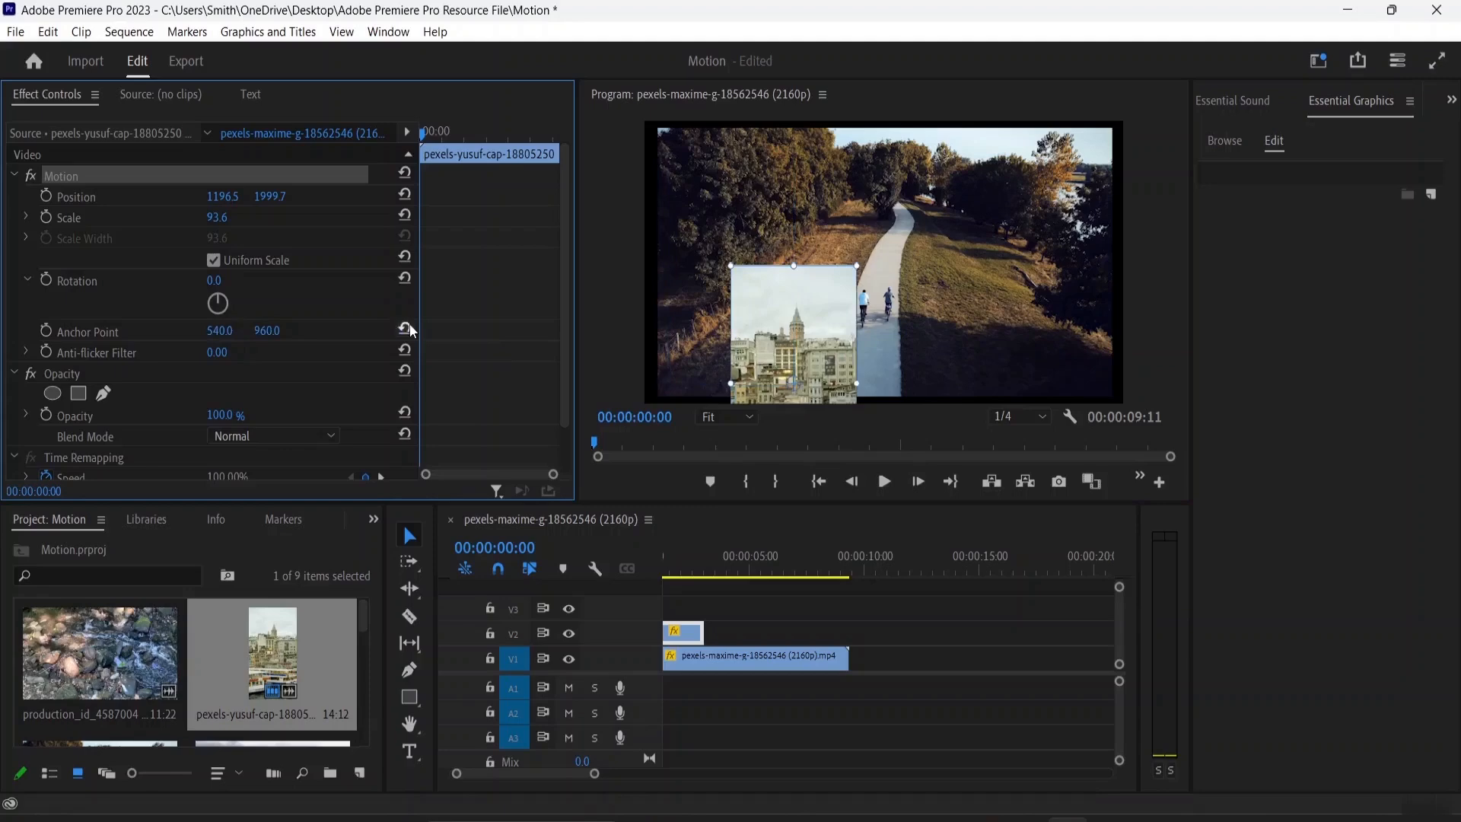
{"action": "left_click_drag", "start_coordinate": [779, 302], "coordinate": [731, 207]}
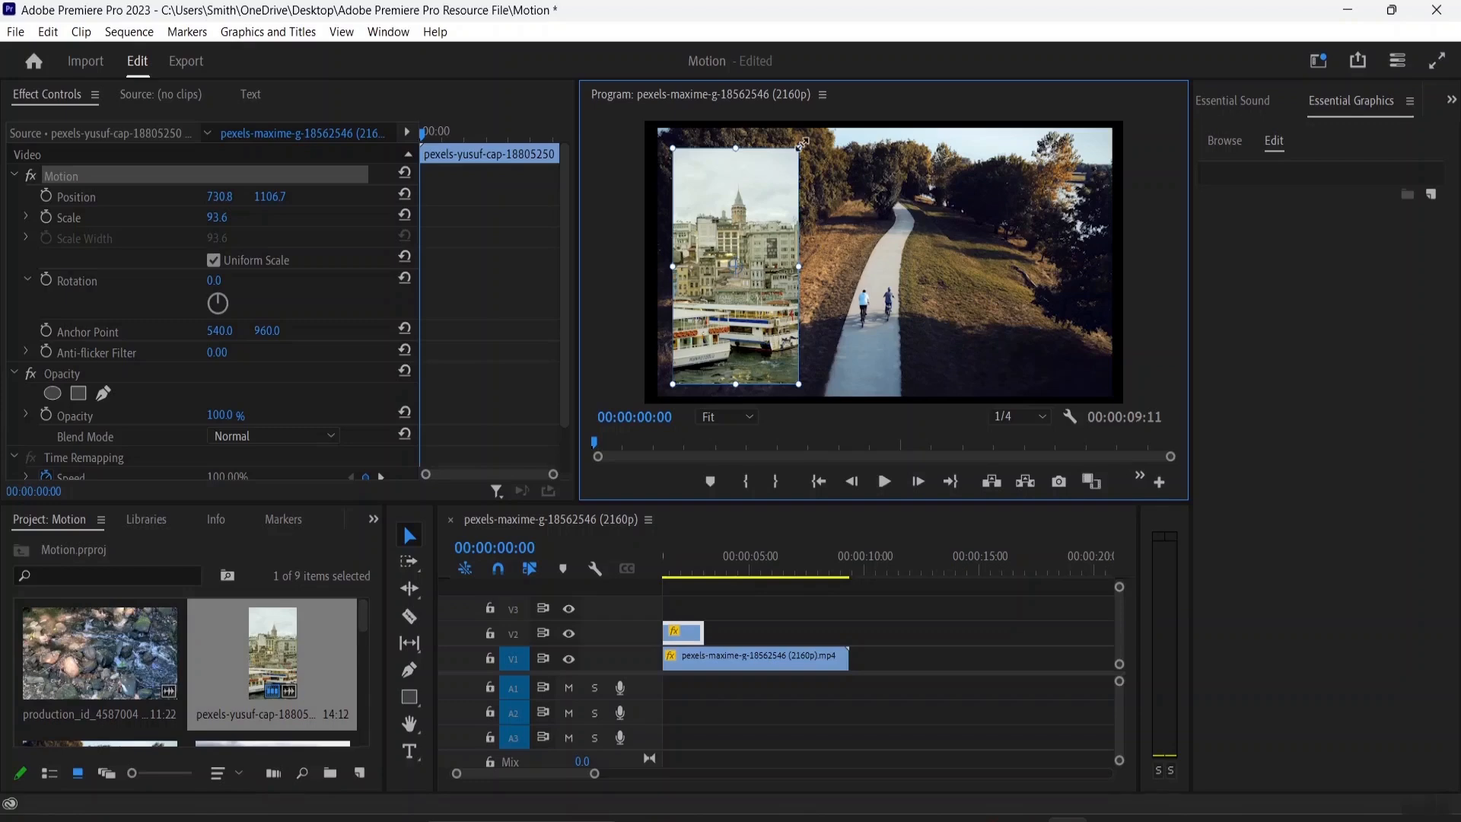
Shrink the overlay from its corner handle and scrub its scale down to about 88.8
{"action": "mouse_move", "coordinate": [798, 147]}
{"action": "left_mouse_down"}
{"action": "mouse_move", "coordinate": [767, 204]}
{"action": "mouse_move", "coordinate": [823, 152]}
{"action": "left_mouse_up"}
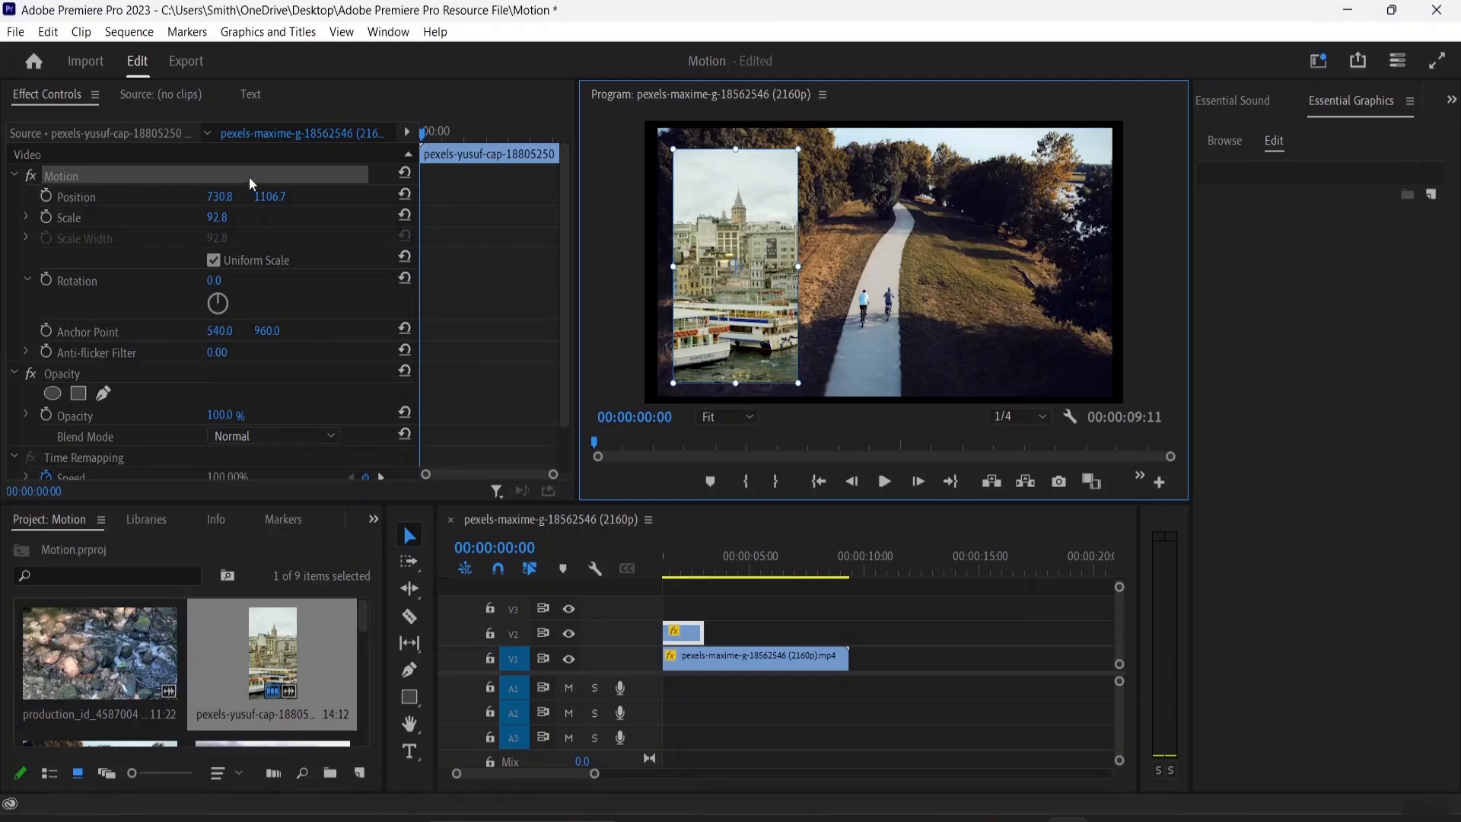
{"action": "mouse_move", "coordinate": [217, 204]}
{"action": "left_mouse_down"}
{"action": "mouse_move", "coordinate": [294, 197]}
{"action": "mouse_move", "coordinate": [213, 217]}
{"action": "left_mouse_up"}
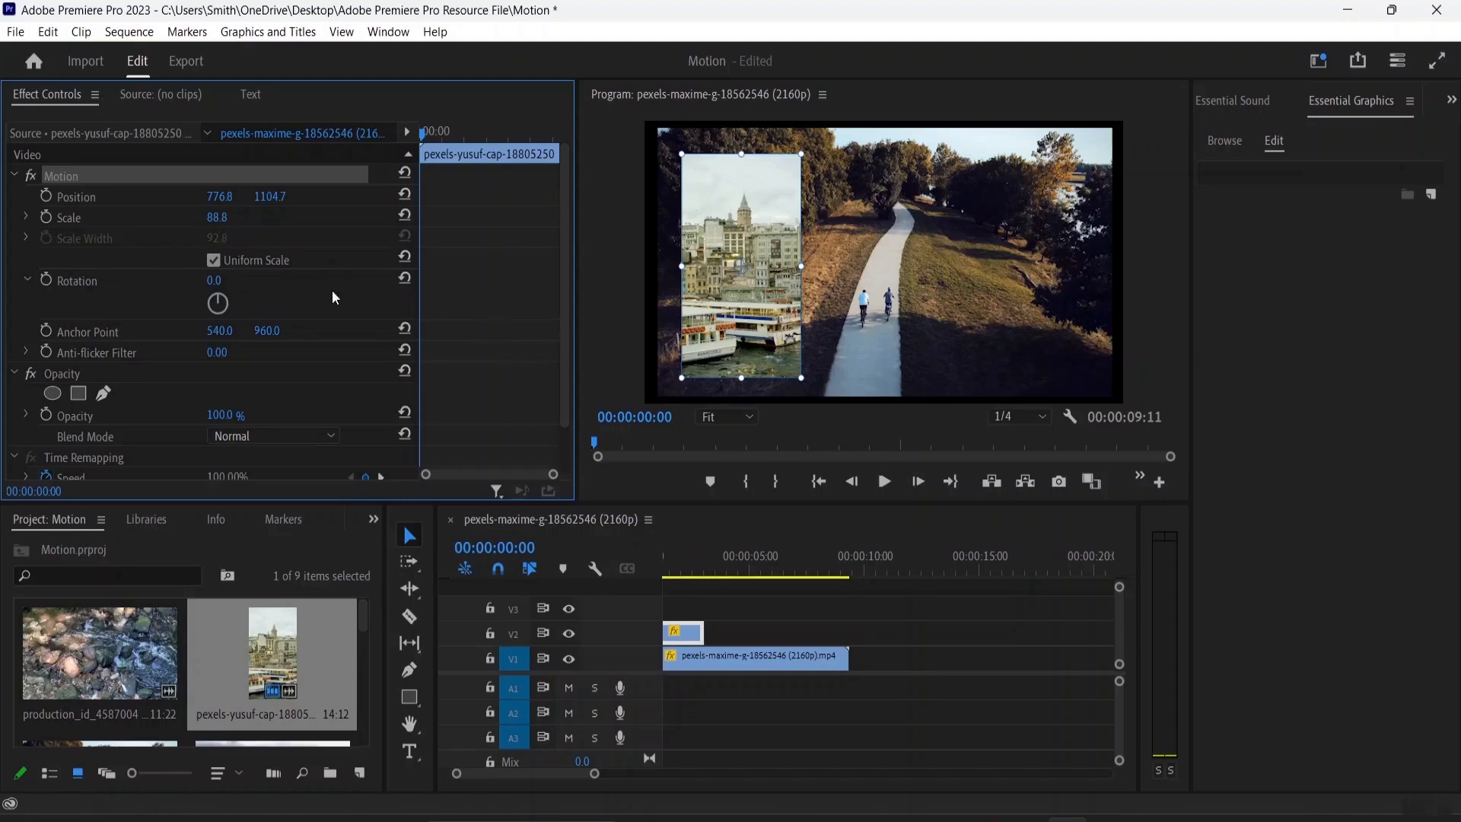
Turn off Uniform Scale, stretch the overlay's width to about 398, and turn Uniform Scale back on
{"action": "left_click", "coordinate": [213, 261]}
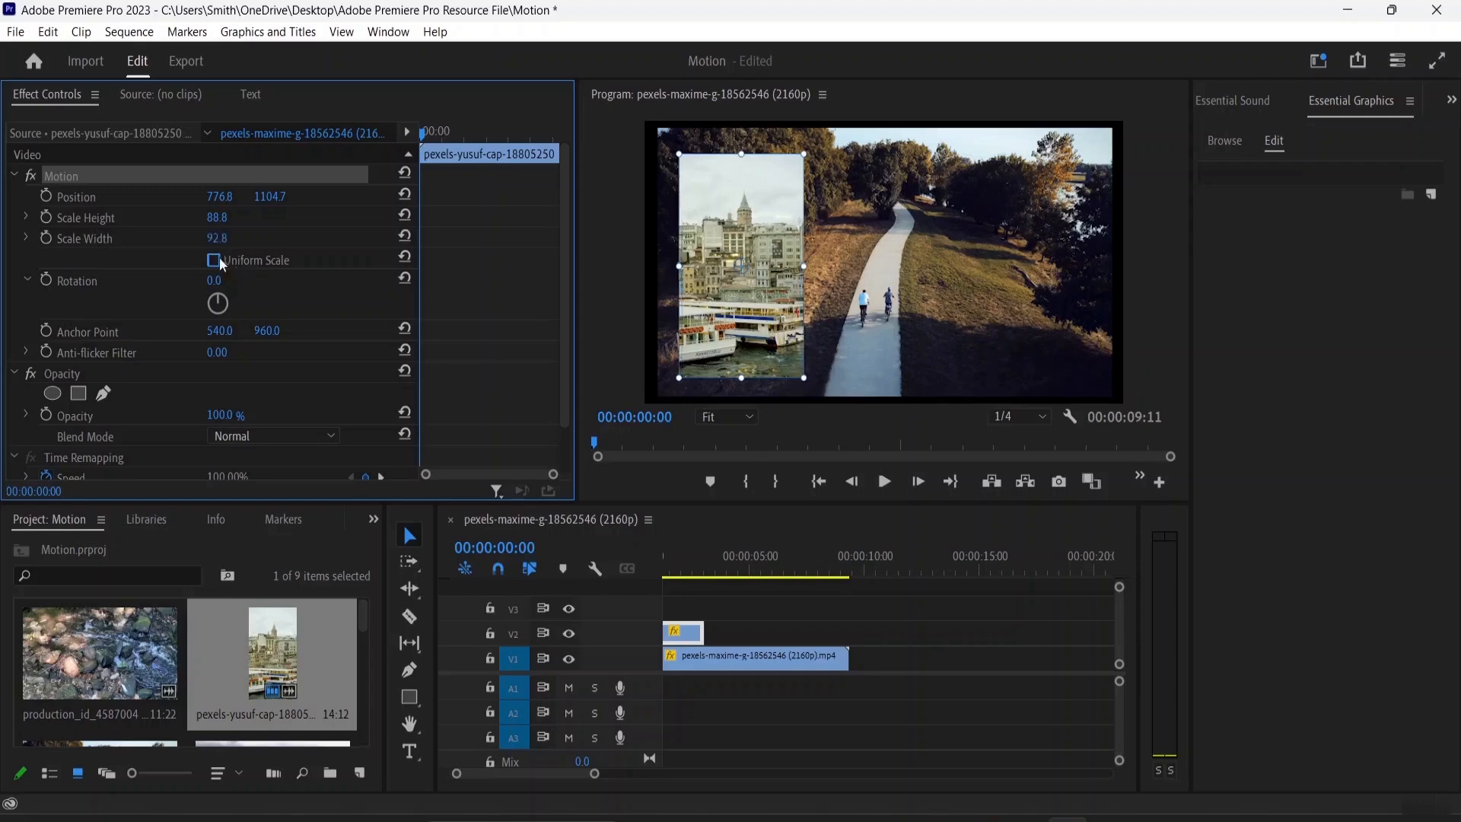
{"action": "left_click_drag", "start_coordinate": [217, 238], "coordinate": [443, 239]}
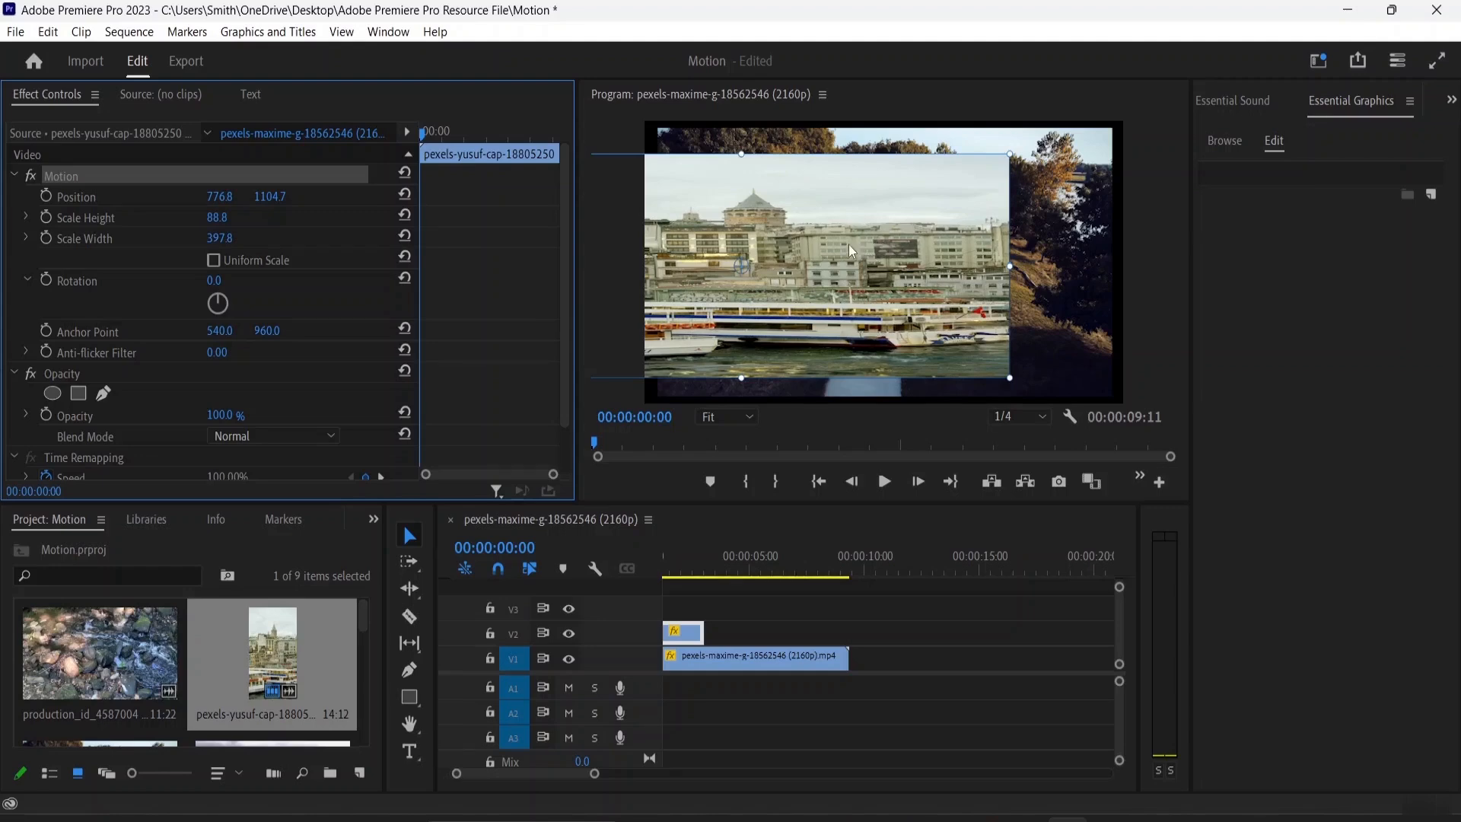
{"action": "left_click", "coordinate": [213, 260]}
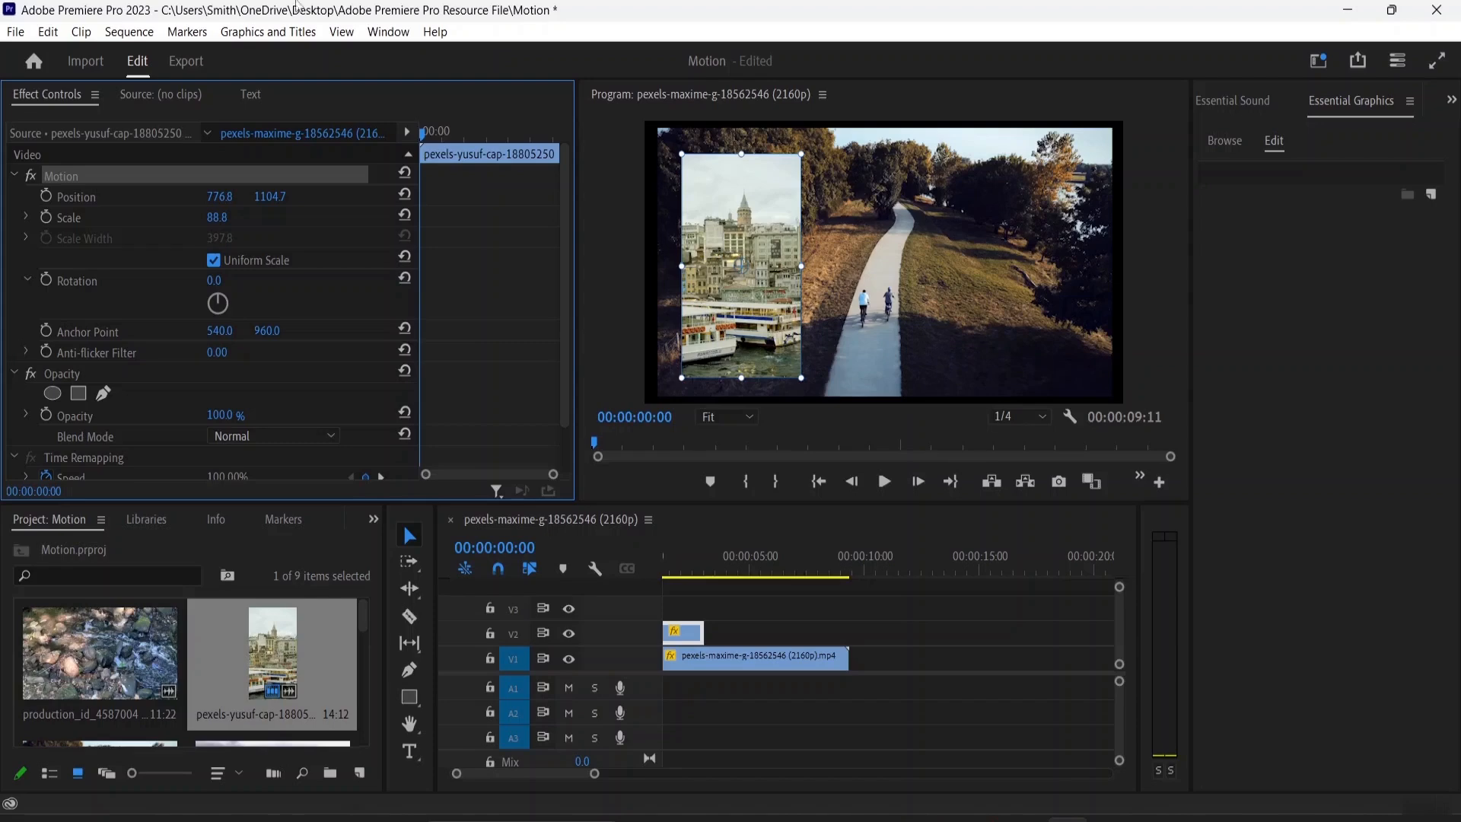
Reset the overlay's Motion settings and drag the overlay back to the left side of the frame
{"action": "left_click", "coordinate": [405, 175]}
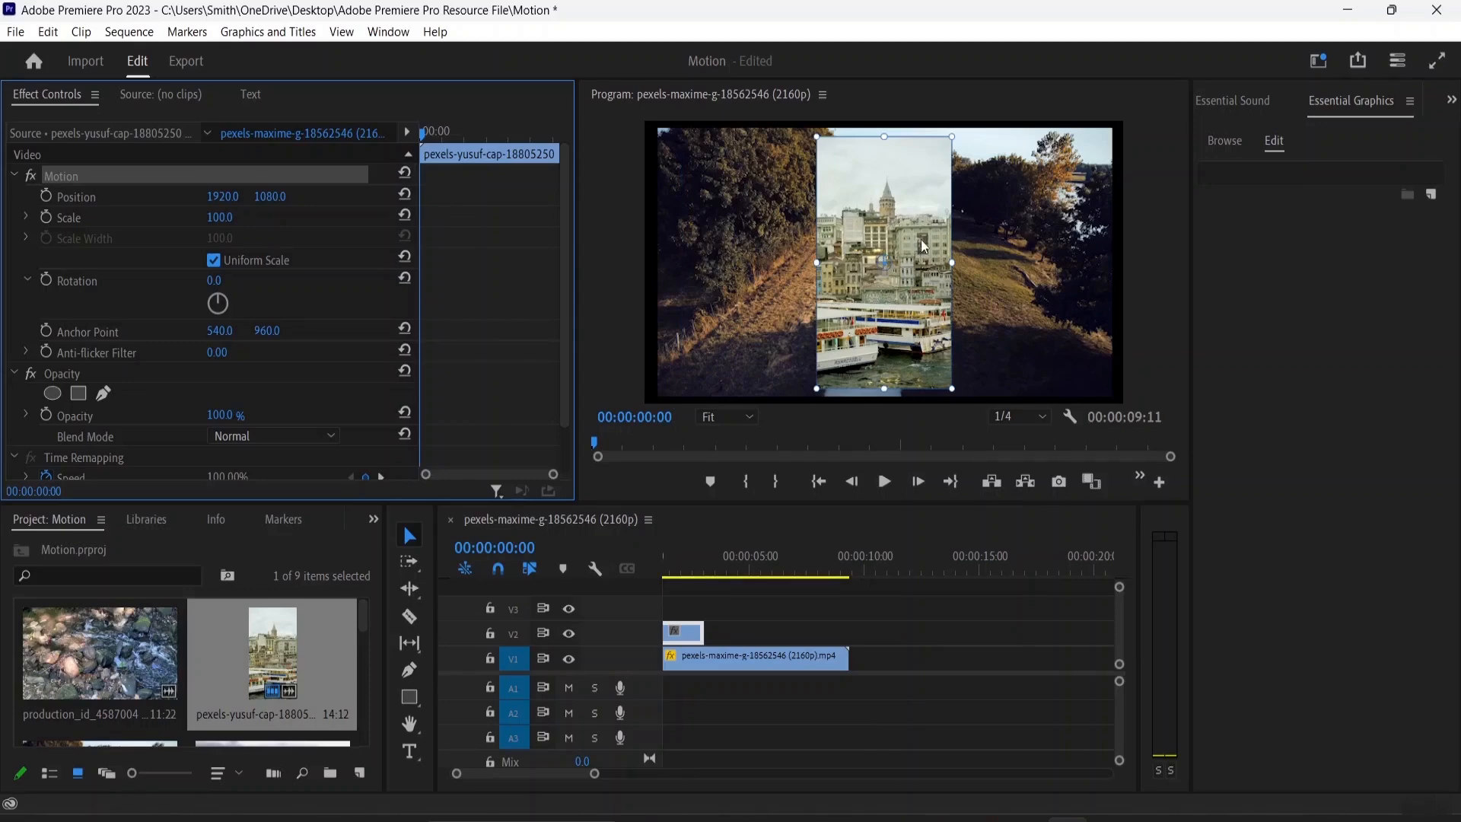
{"action": "left_click_drag", "start_coordinate": [910, 219], "coordinate": [768, 217]}
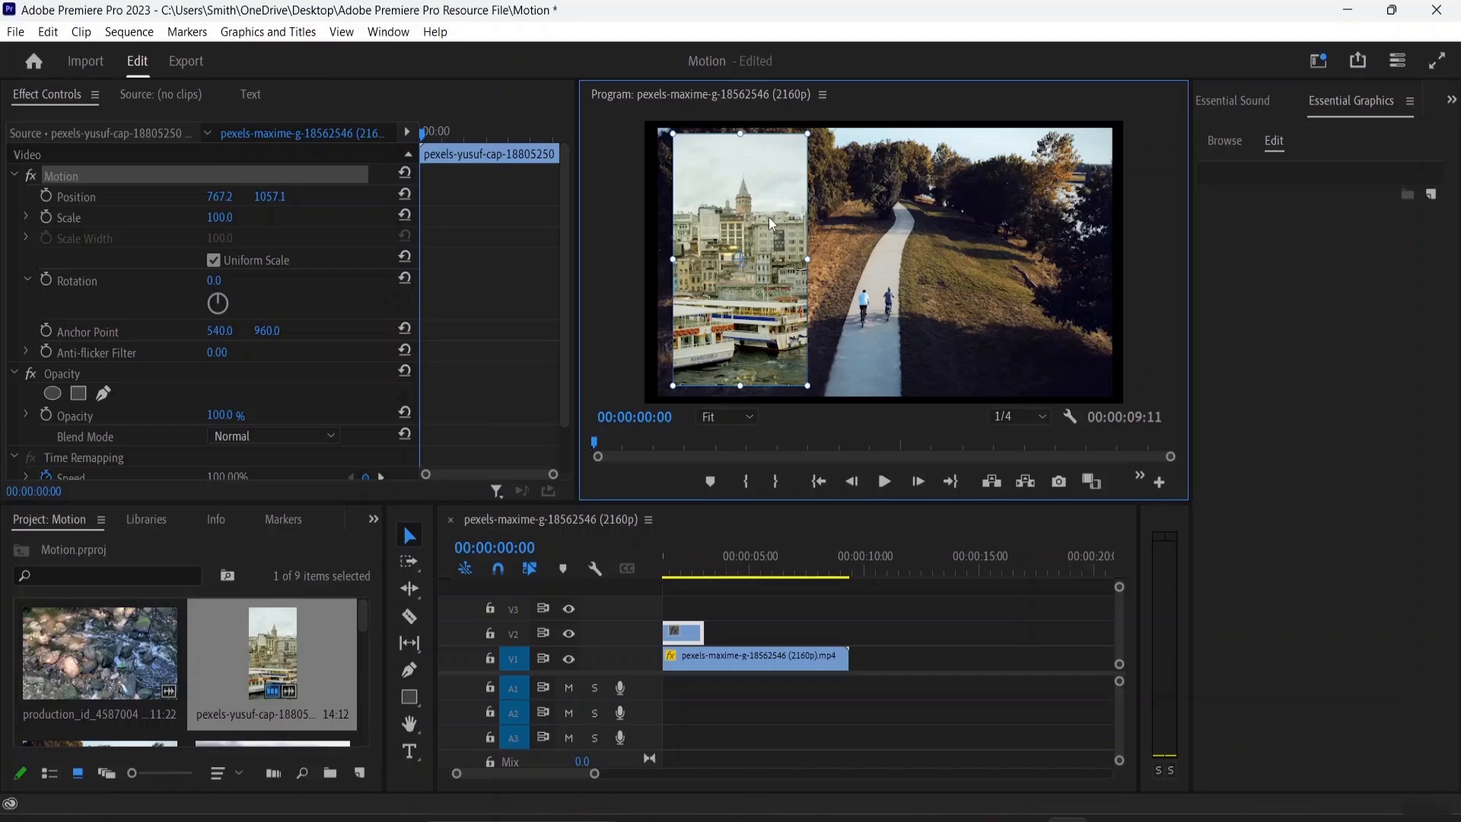
Play the sequence briefly to preview the picture-in-picture result
{"action": "left_click", "coordinate": [855, 240]}
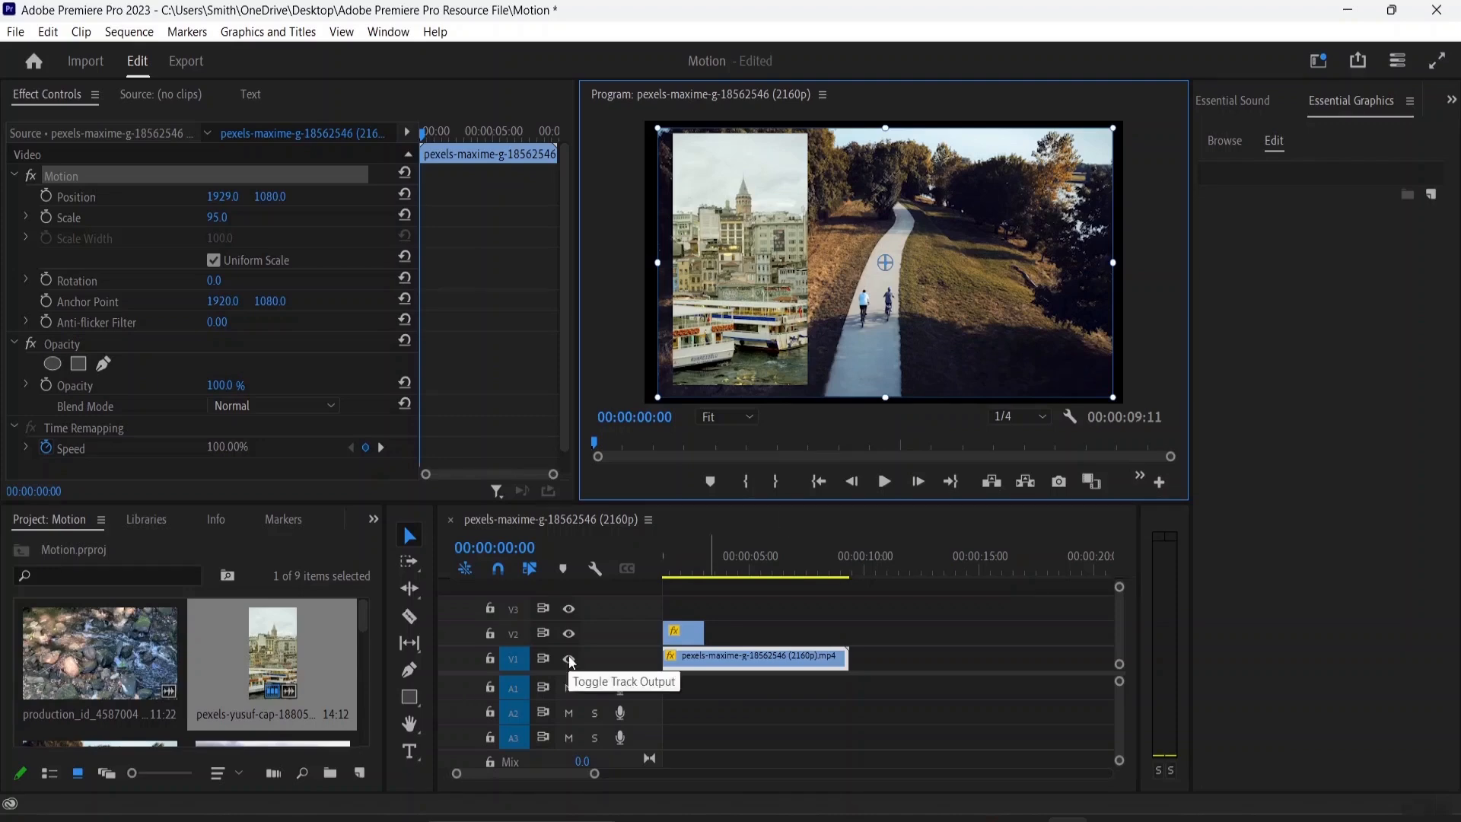
{"action": "key", "text": "space"}
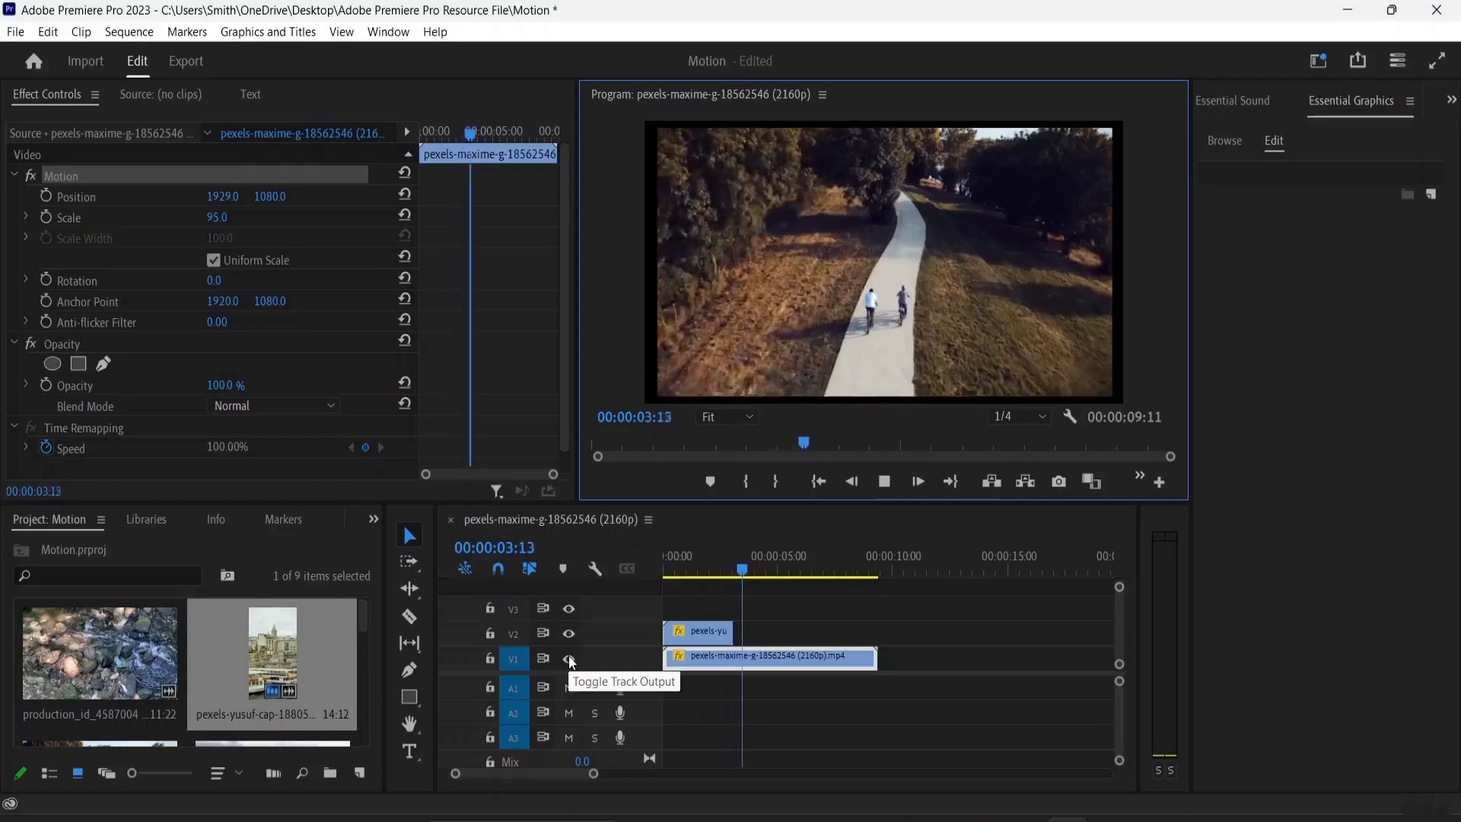
{"action": "key", "text": "space"}
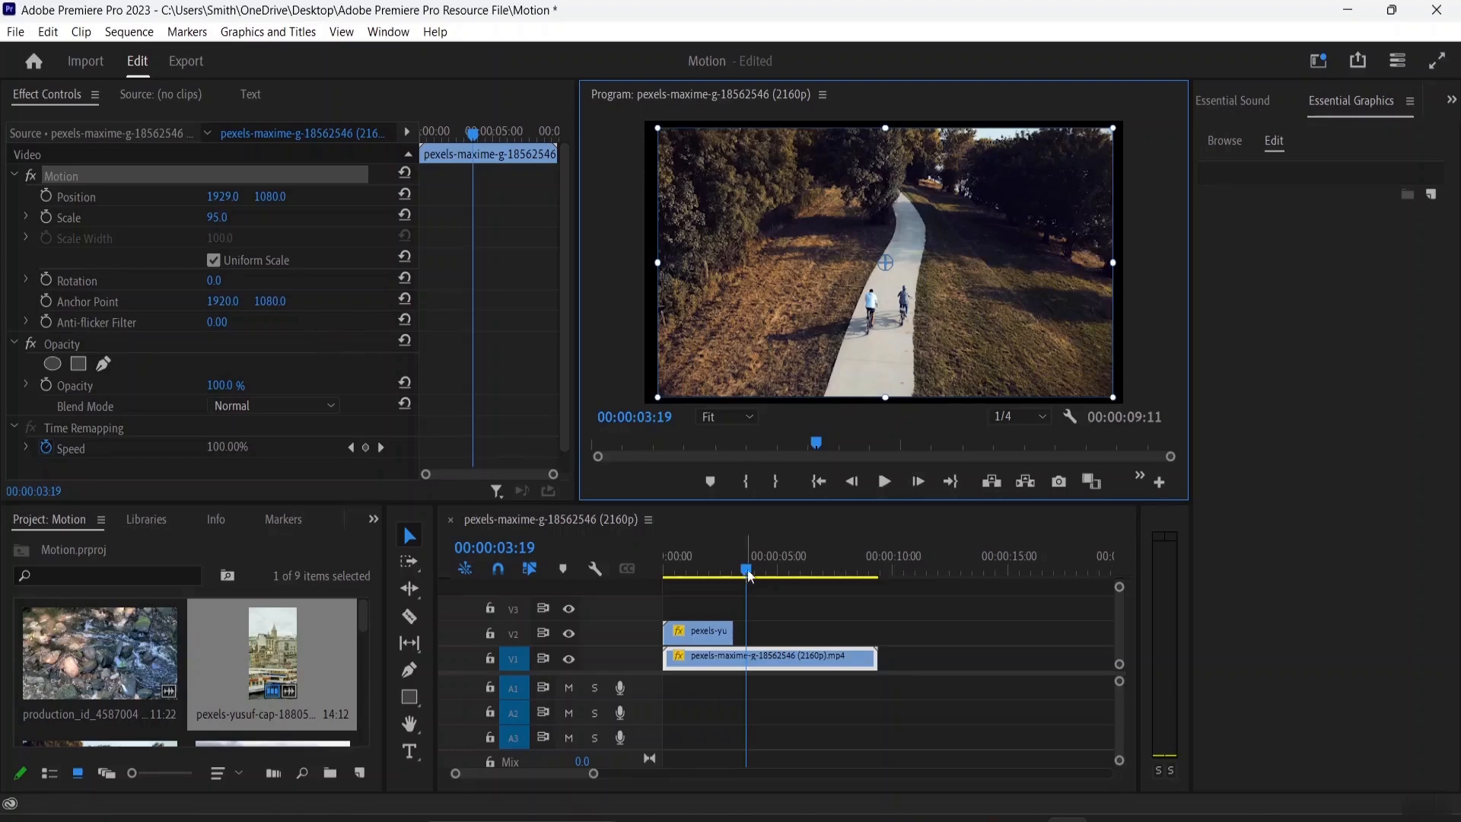
Select the overlay clip, return the playhead to the start, and scrub the anchor point Y to 951
{"action": "left_click", "coordinate": [694, 631]}
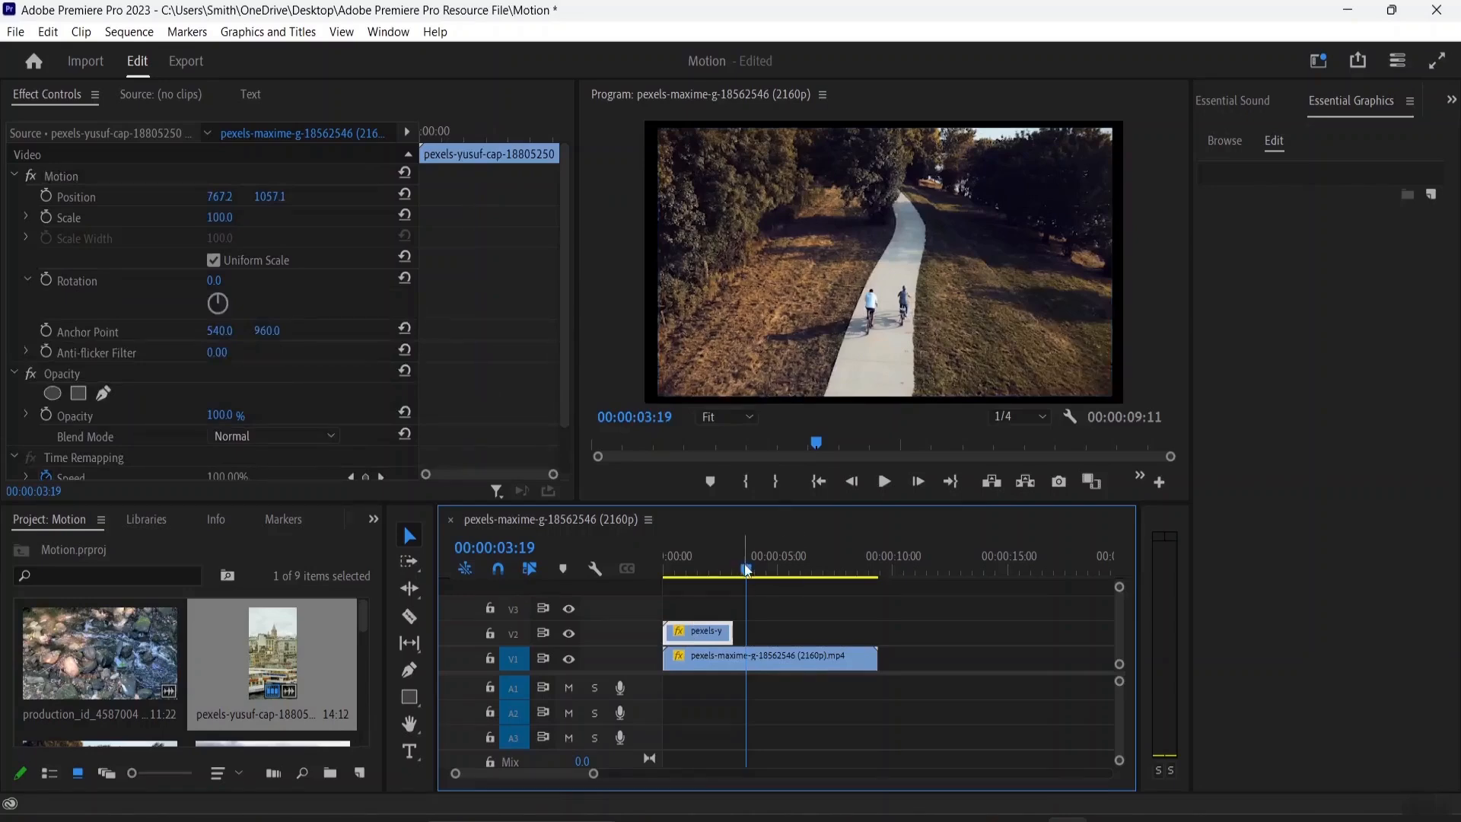
{"action": "left_click_drag", "start_coordinate": [744, 566], "coordinate": [628, 562]}
{"action": "left_click", "coordinate": [745, 283]}
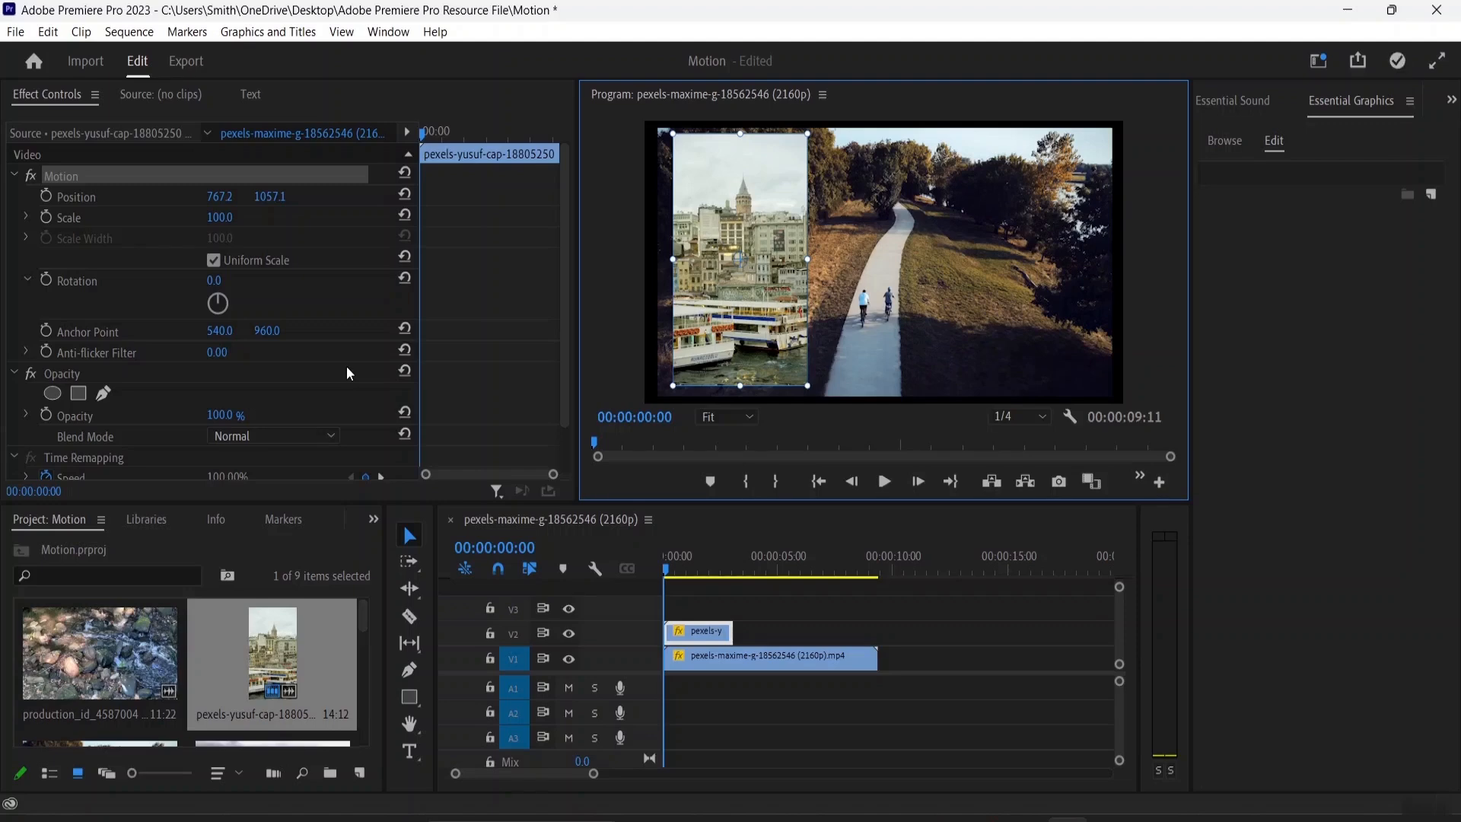
{"action": "left_click", "coordinate": [219, 332]}
{"action": "left_click_drag", "start_coordinate": [264, 332], "coordinate": [255, 332]}
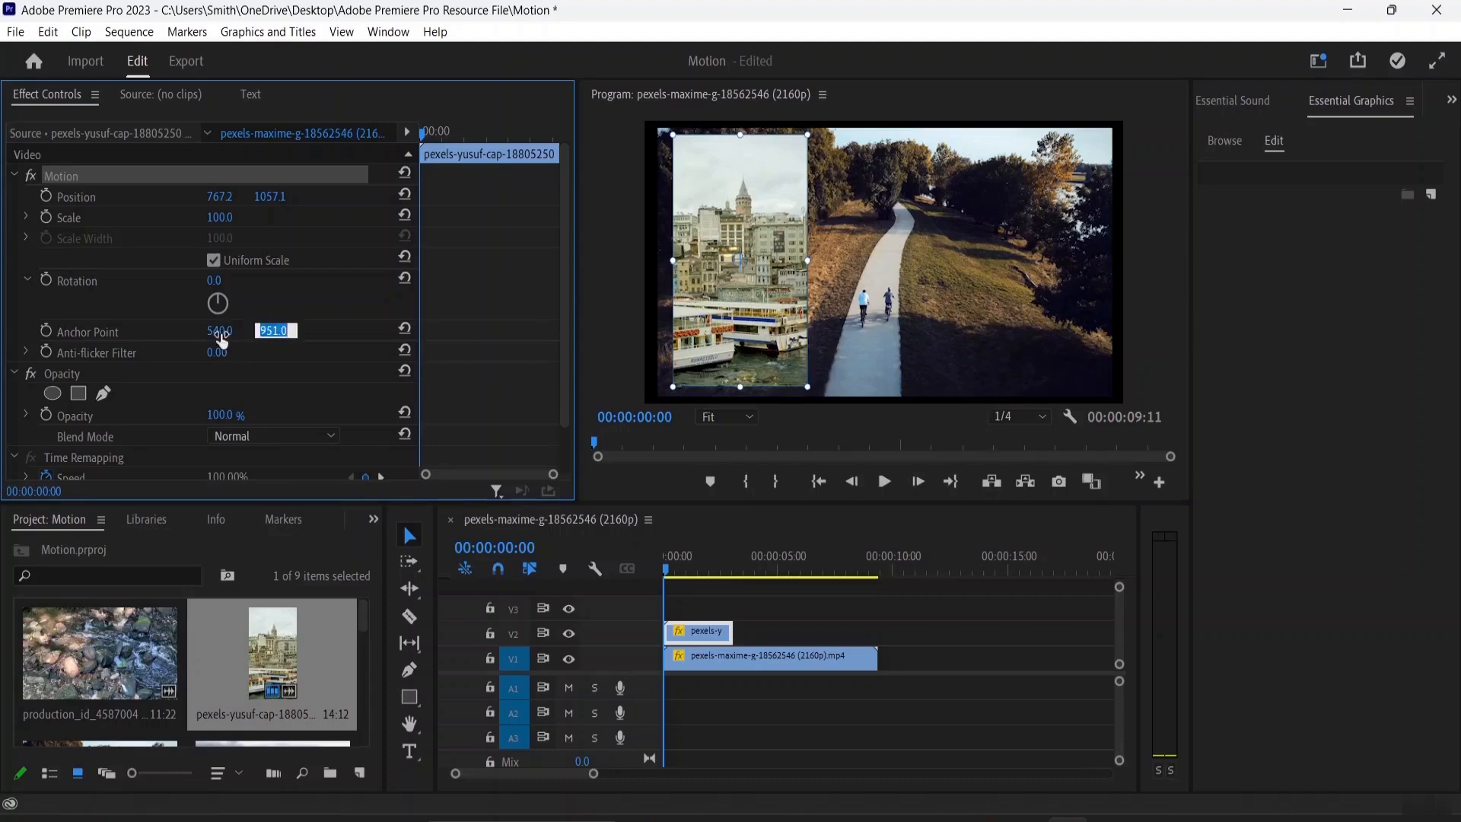
Set the overlay's anchor point X to 625, scrub it further, then reset the anchor point
{"action": "left_click", "coordinate": [228, 329]}
{"action": "type", "text": "625"}
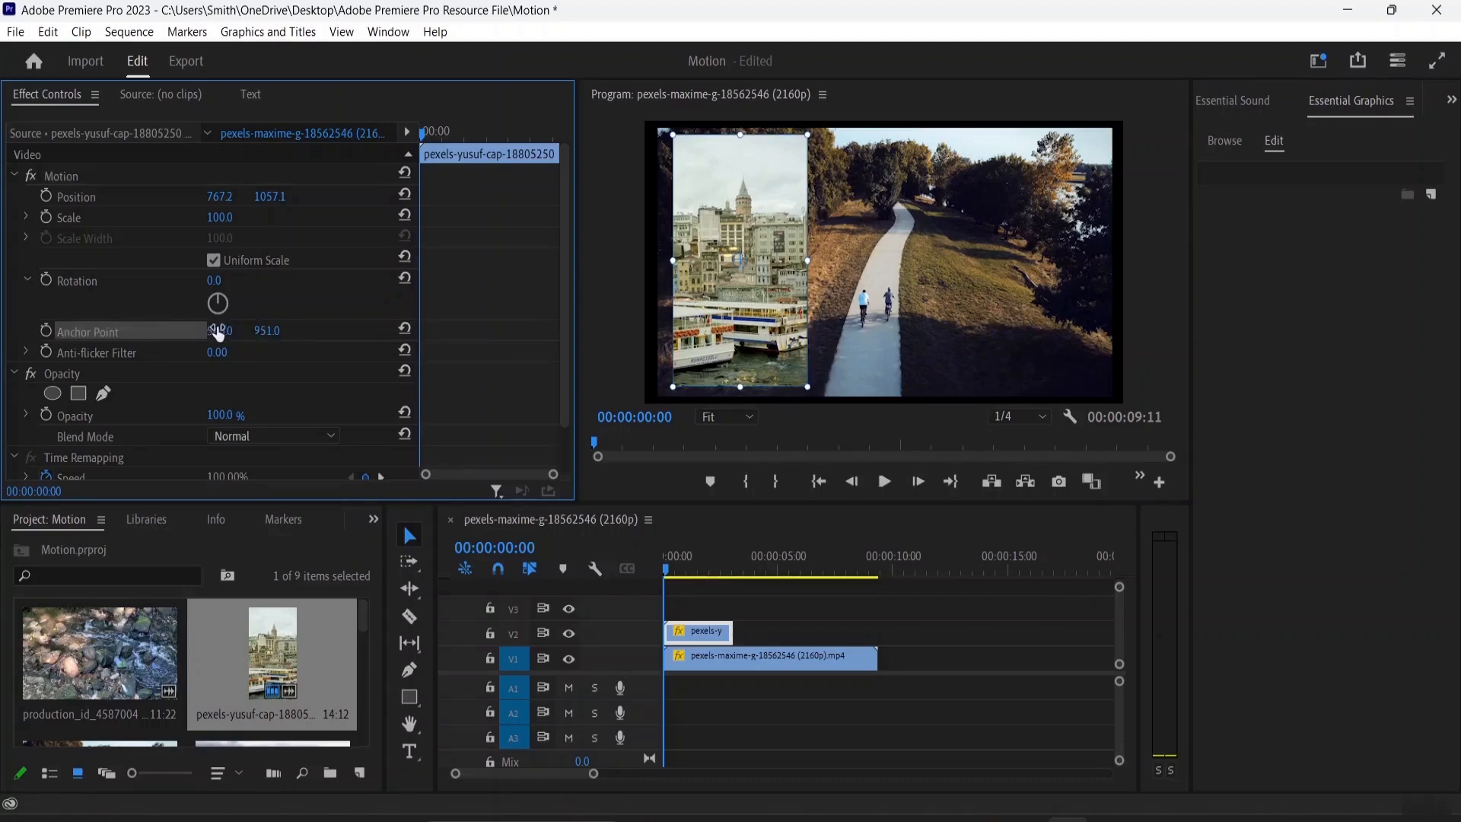
{"action": "key", "text": "Return"}
{"action": "left_click_drag", "start_coordinate": [227, 330], "coordinate": [257, 330]}
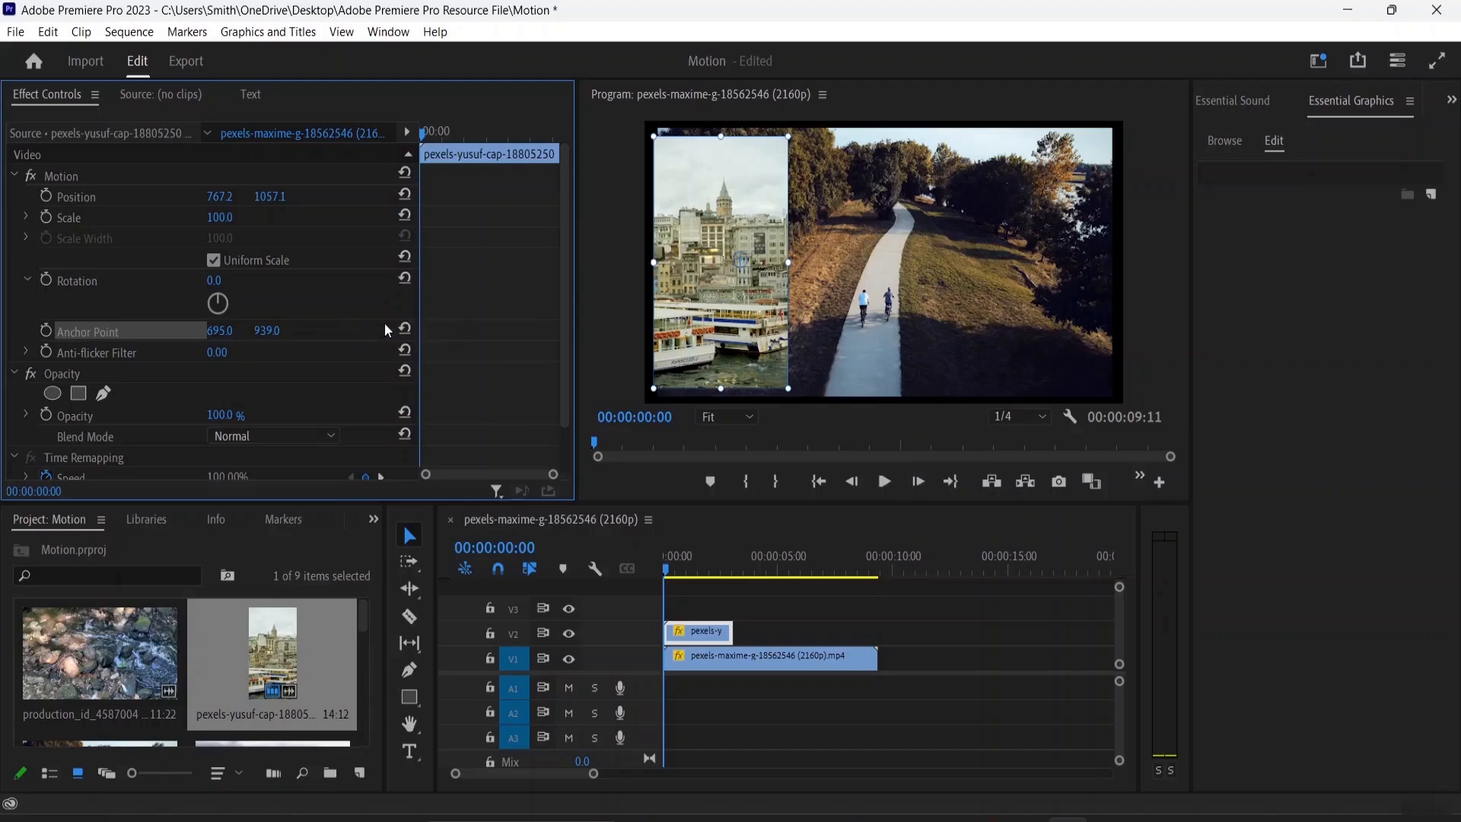
{"action": "left_click", "coordinate": [403, 329]}
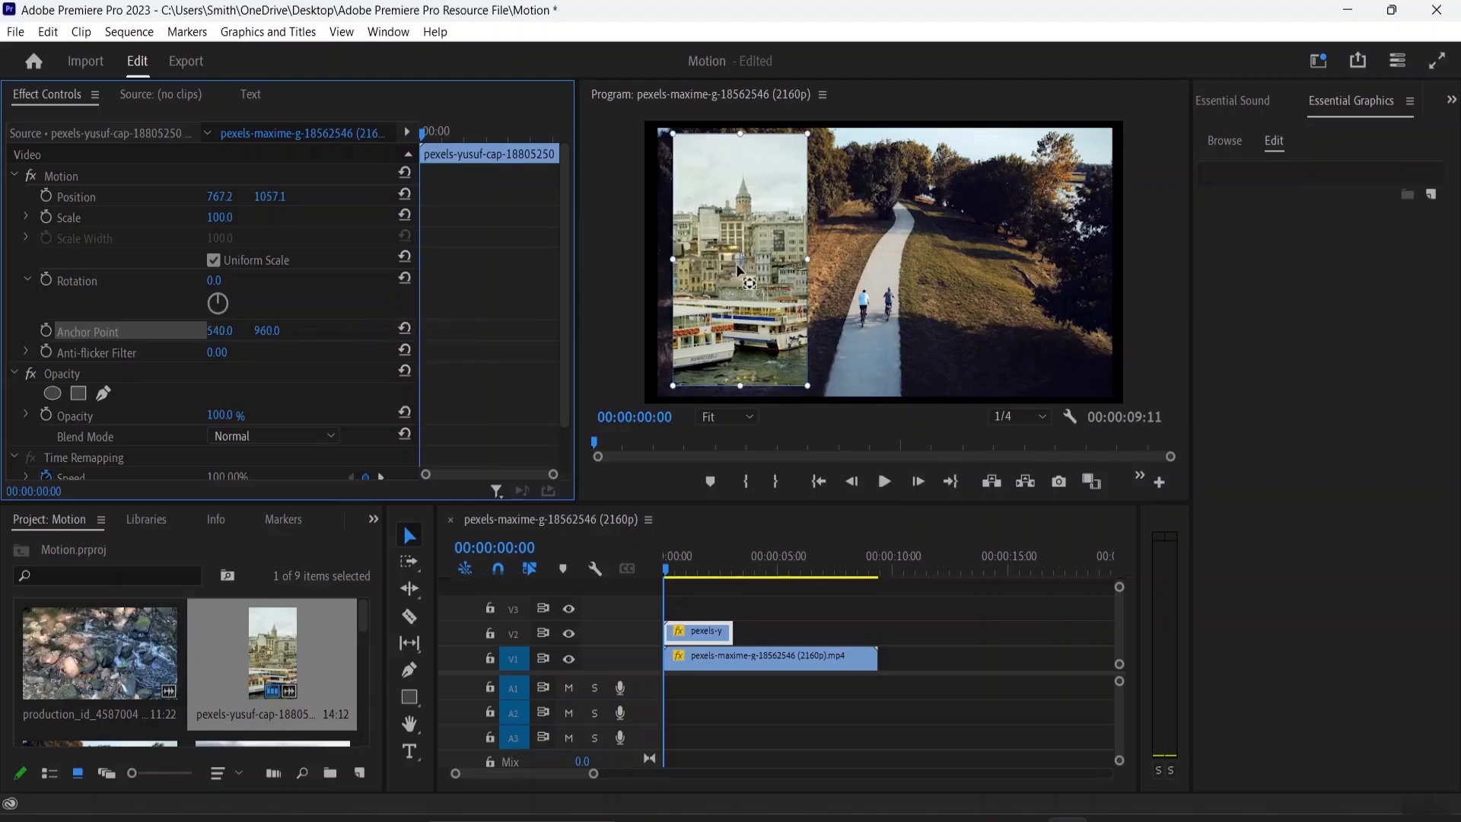